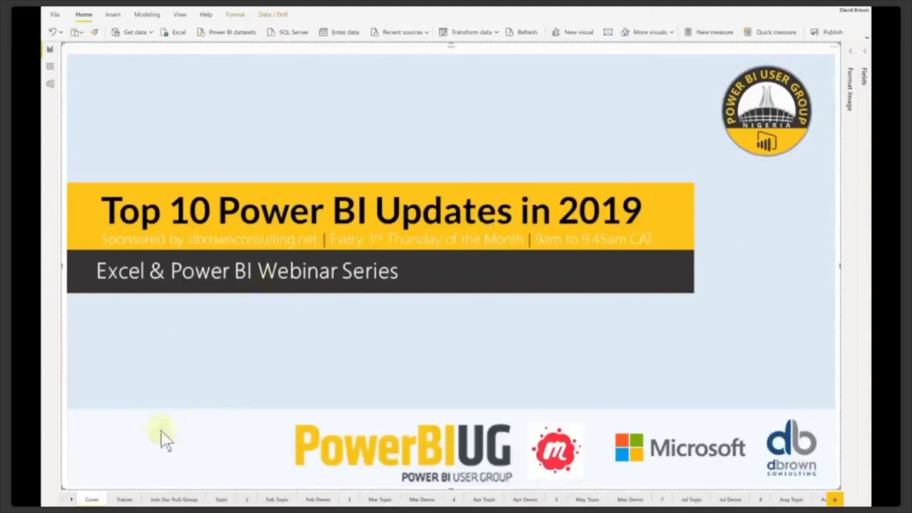
# Show the Trainer page, then move on to the Join Our PuG Group page
pyautogui.click(124, 499)
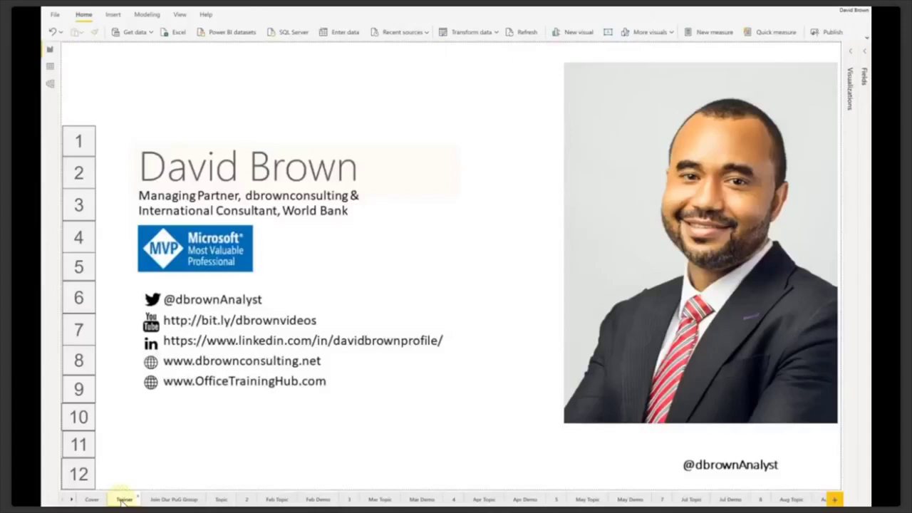
pyautogui.click(166, 500)
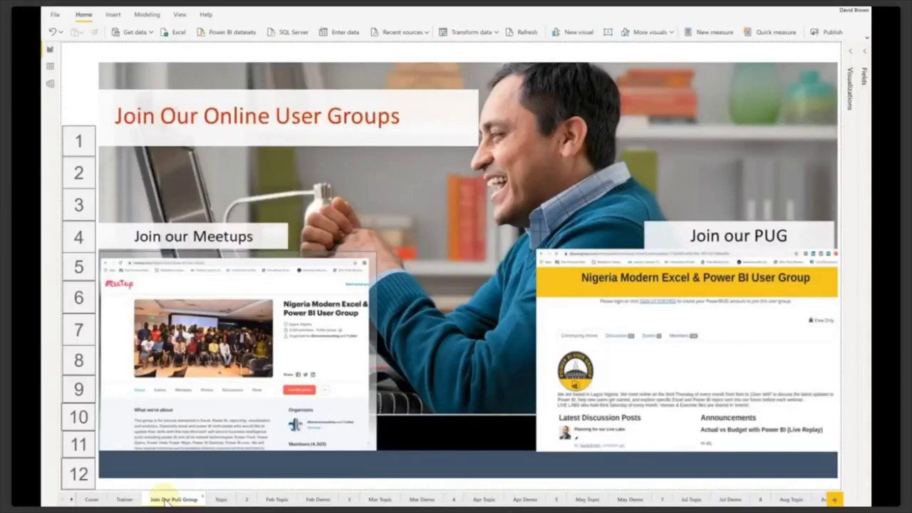
# Select the user groups picture, then return to the Top 10 Power BI Updates in 2019 Cover page
pyautogui.click(318, 313)
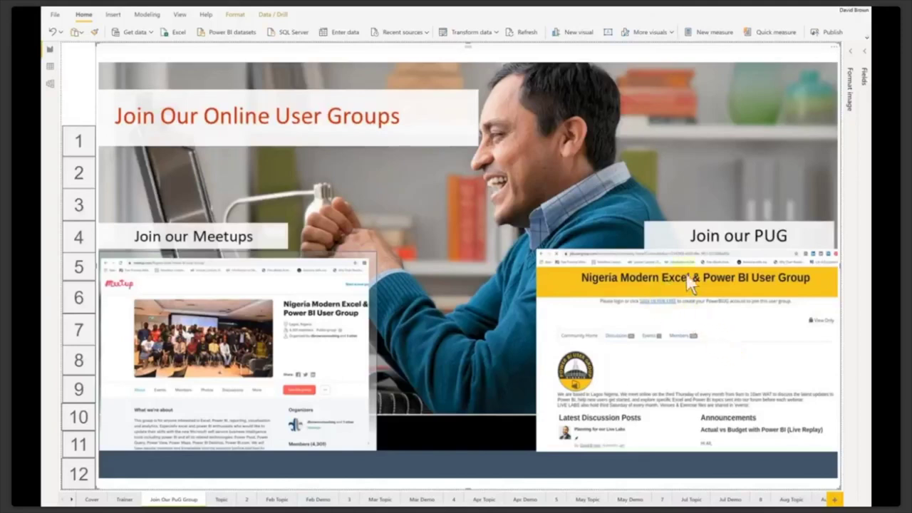
pyautogui.click(780, 307)
pyautogui.click(92, 500)
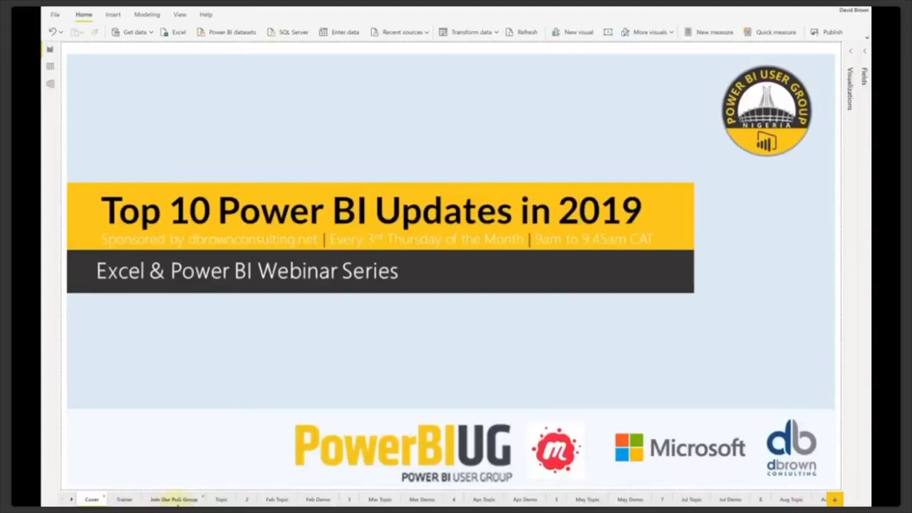
# Show the Topic heading slide, then advance to the February 2019 Updates page
pyautogui.click(221, 500)
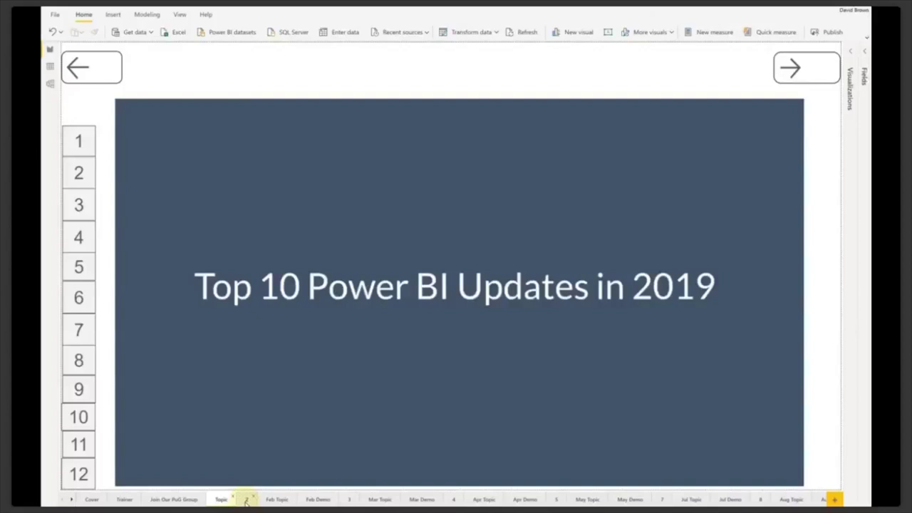
pyautogui.click(247, 501)
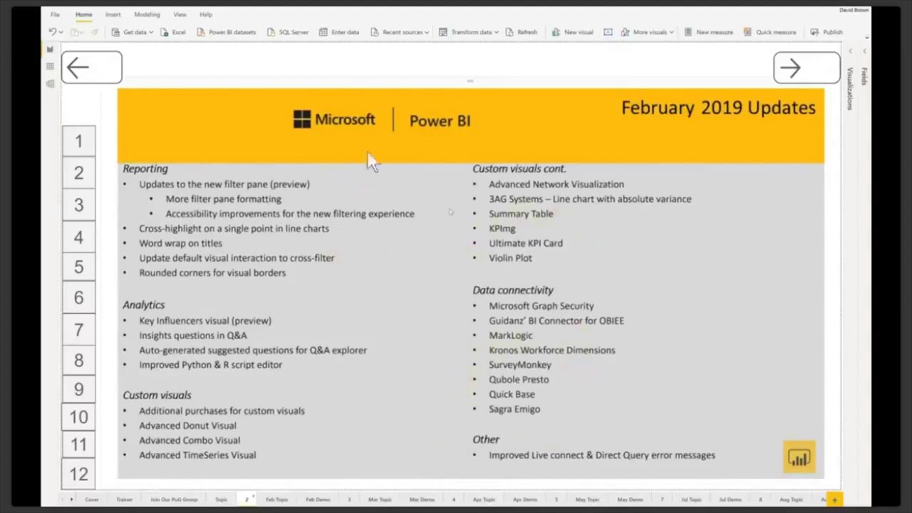
# Show the Feb Topic cross-highlight line chart slide, then the Feb Demo charts page
pyautogui.click(278, 501)
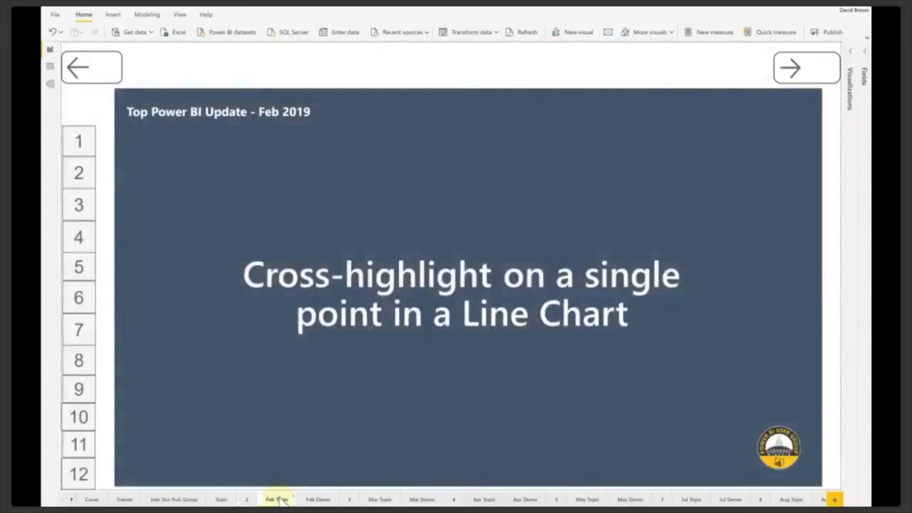
pyautogui.click(317, 500)
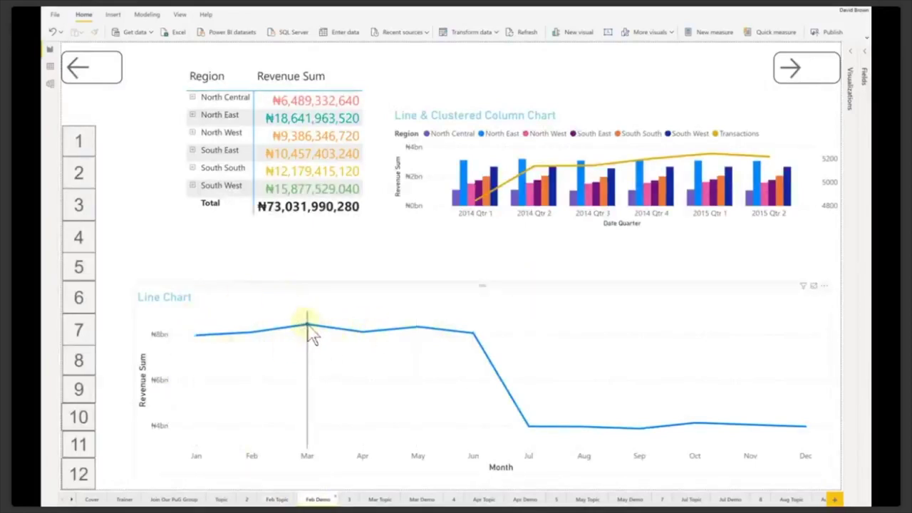
pyautogui.moveTo(310, 332)
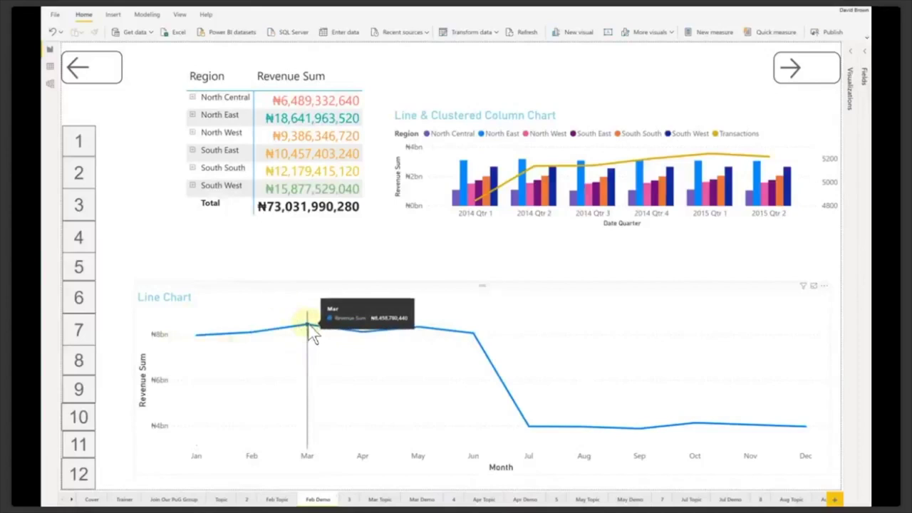
pyautogui.click(308, 328)
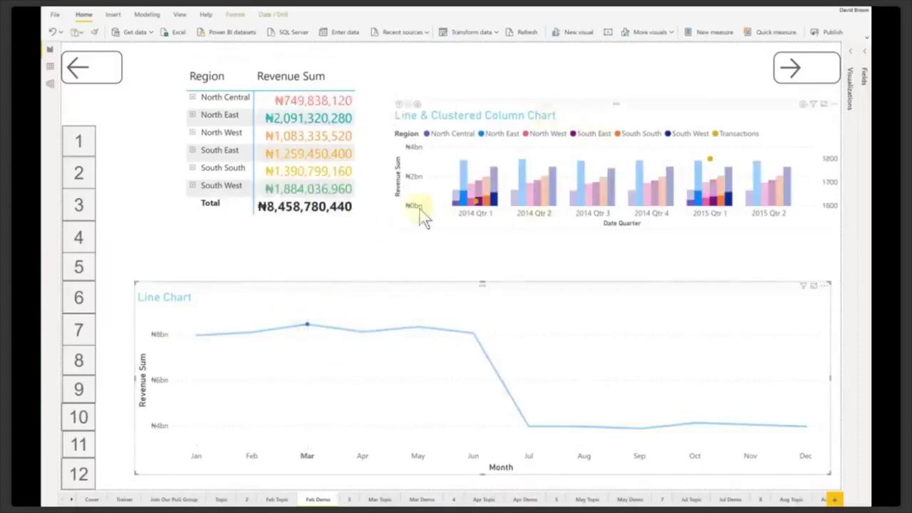
pyautogui.moveTo(311, 336)
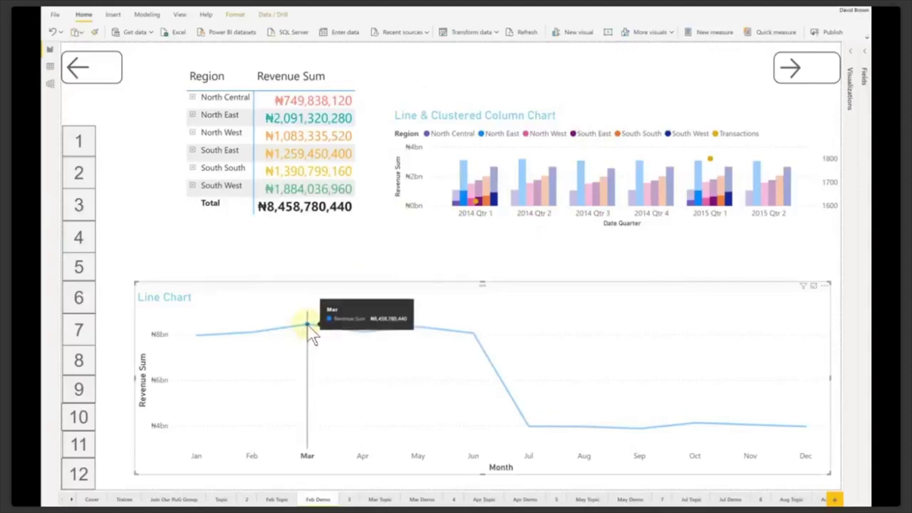
pyautogui.click(311, 336)
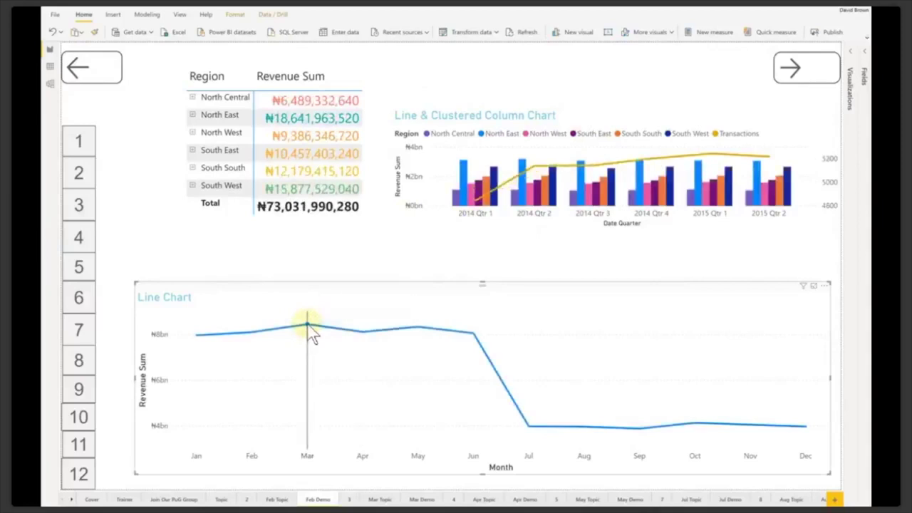
pyautogui.click(307, 327)
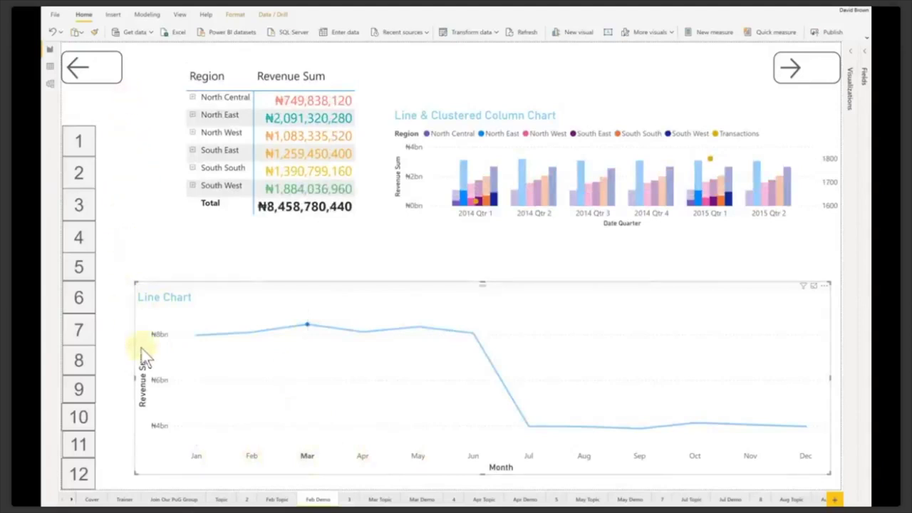
pyautogui.click(363, 333)
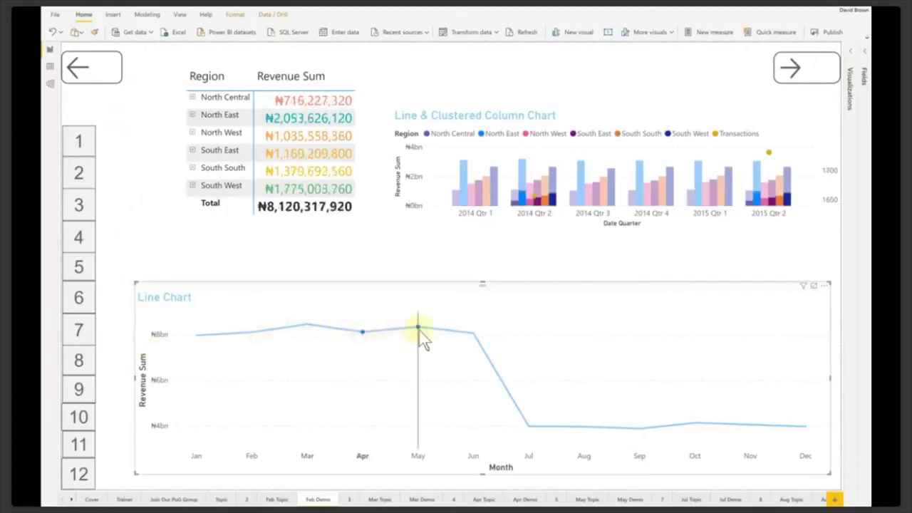
pyautogui.click(418, 330)
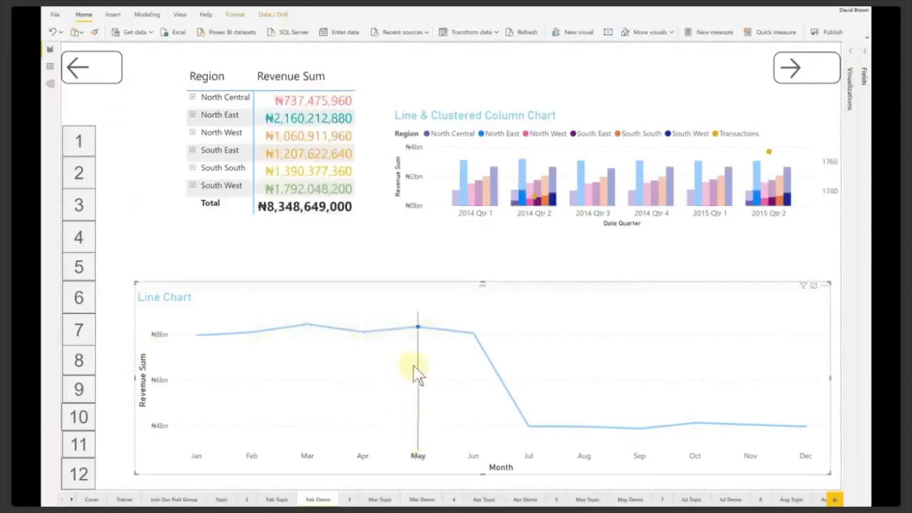
pyautogui.click(419, 333)
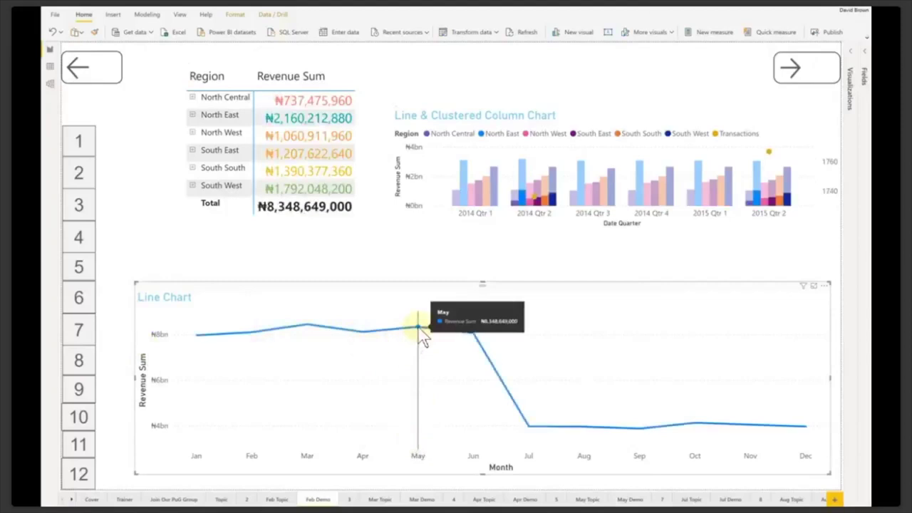
pyautogui.click(419, 332)
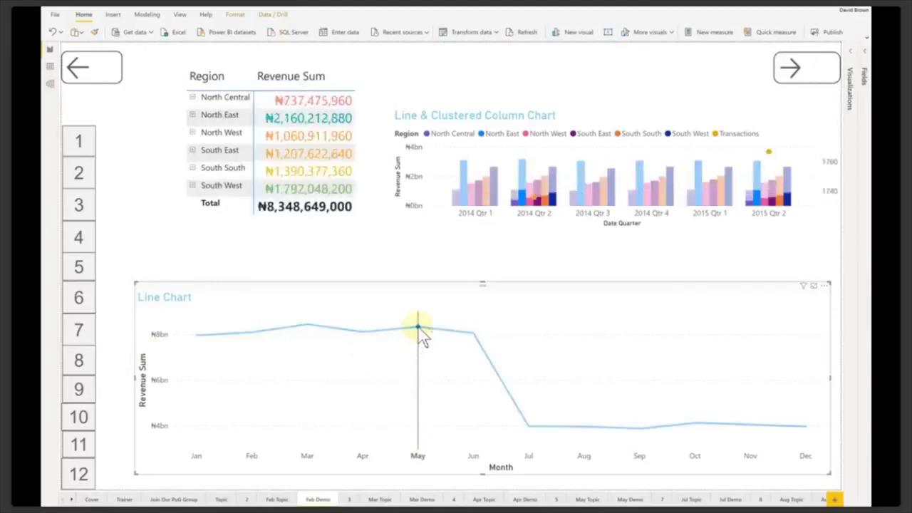
pyautogui.click(420, 331)
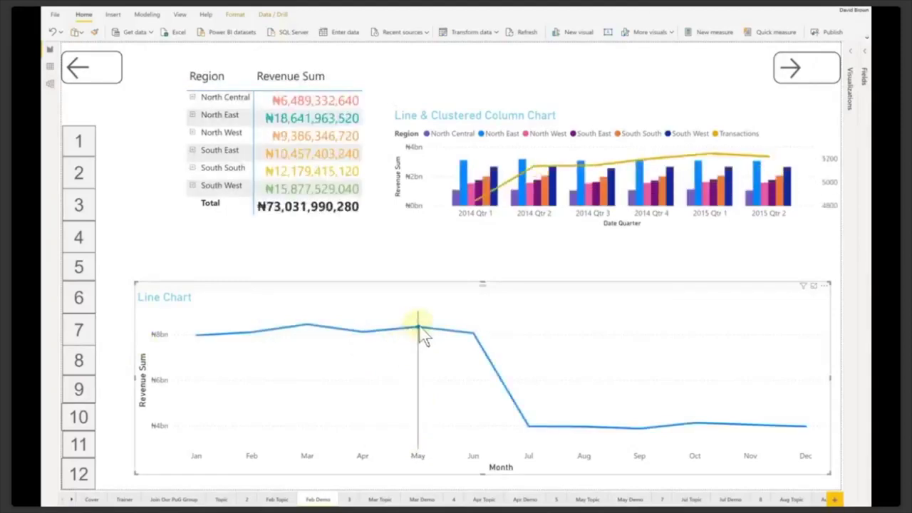
pyautogui.moveTo(423, 338)
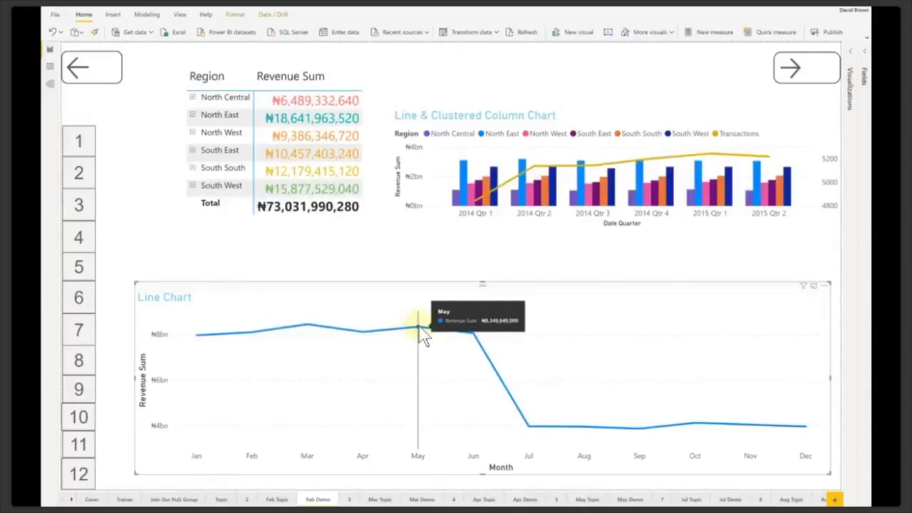
# Review the line chart's Tooltip format settings and field wells, then go to March 2019 Updates
pyautogui.click(851, 59)
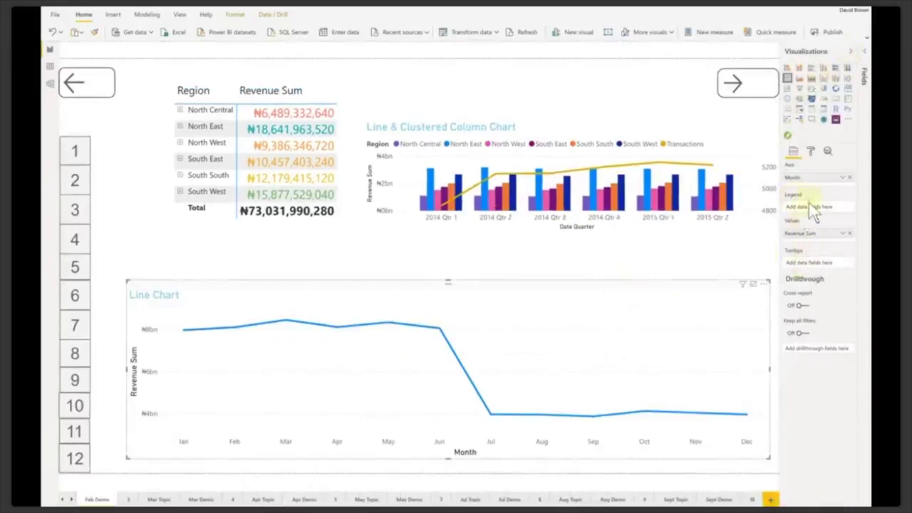
pyautogui.click(810, 151)
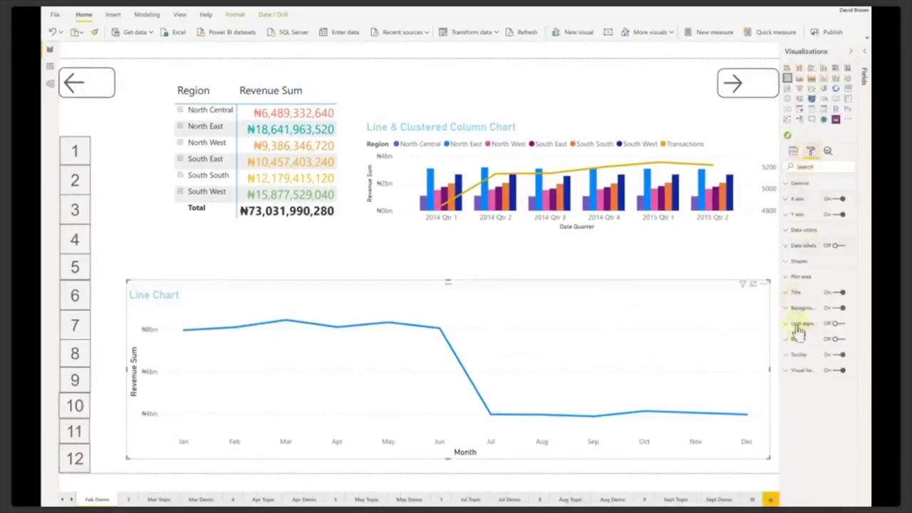
pyautogui.click(790, 356)
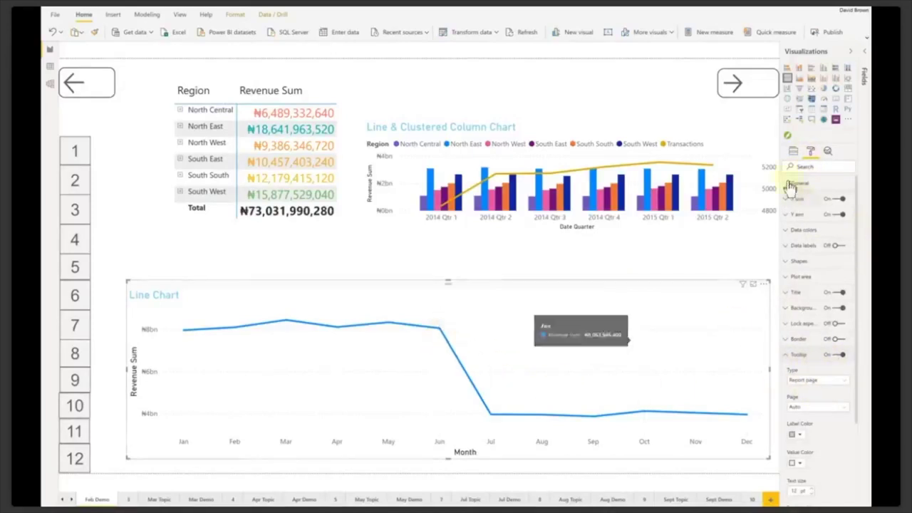
pyautogui.click(793, 152)
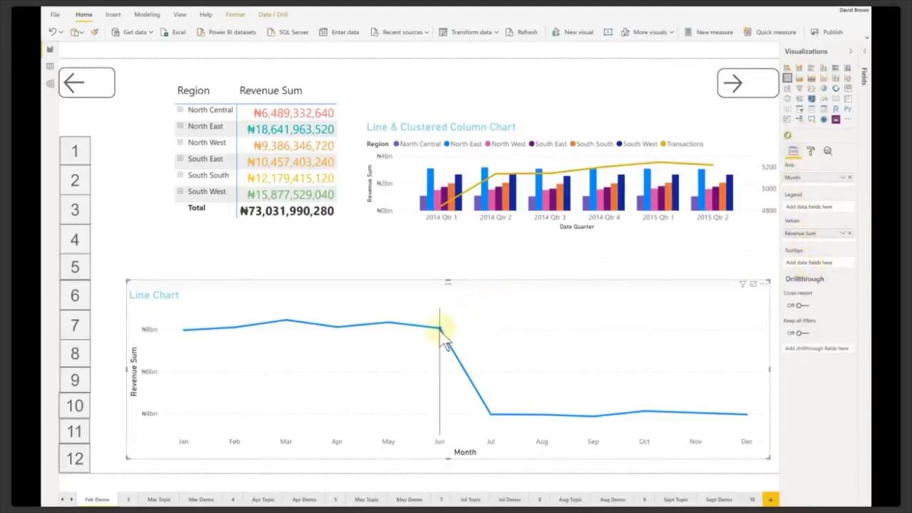
pyautogui.moveTo(443, 343)
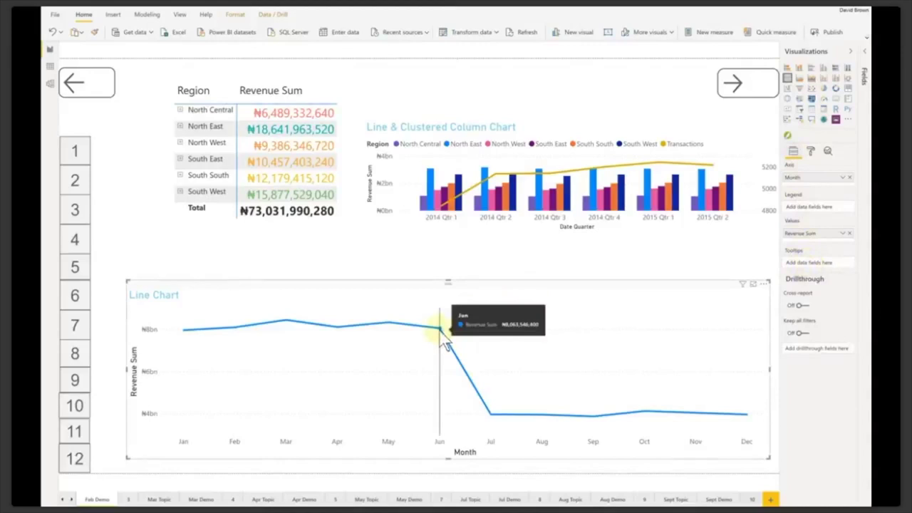
pyautogui.click(127, 499)
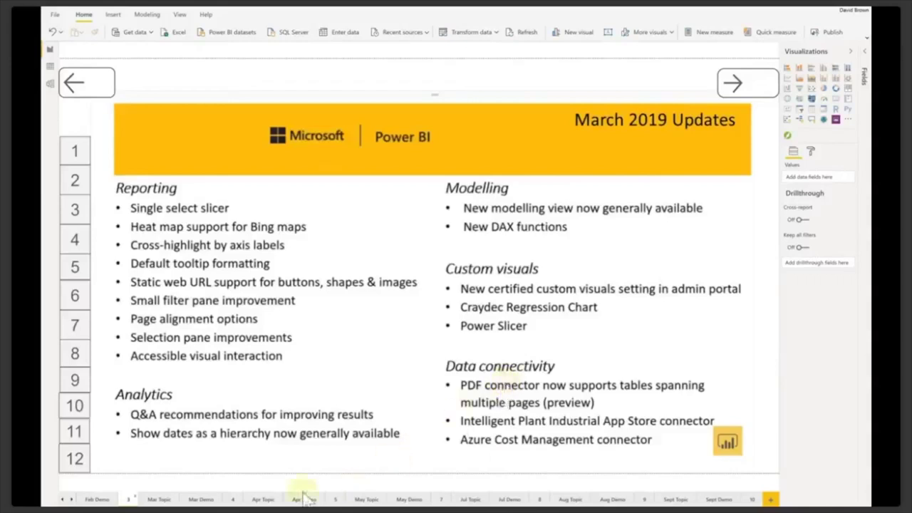
pyautogui.click(159, 499)
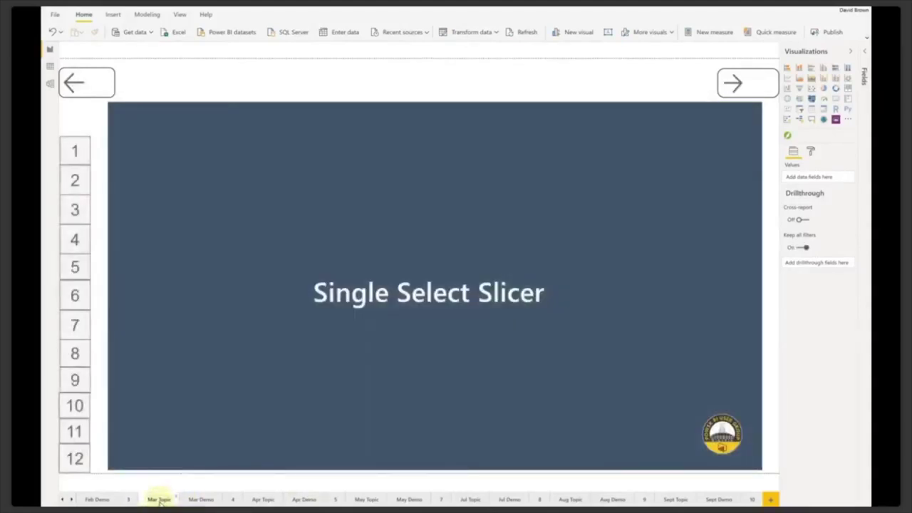
# On the line charts demo page, try several Region slicer filters, ending on South East alone
pyautogui.click(202, 499)
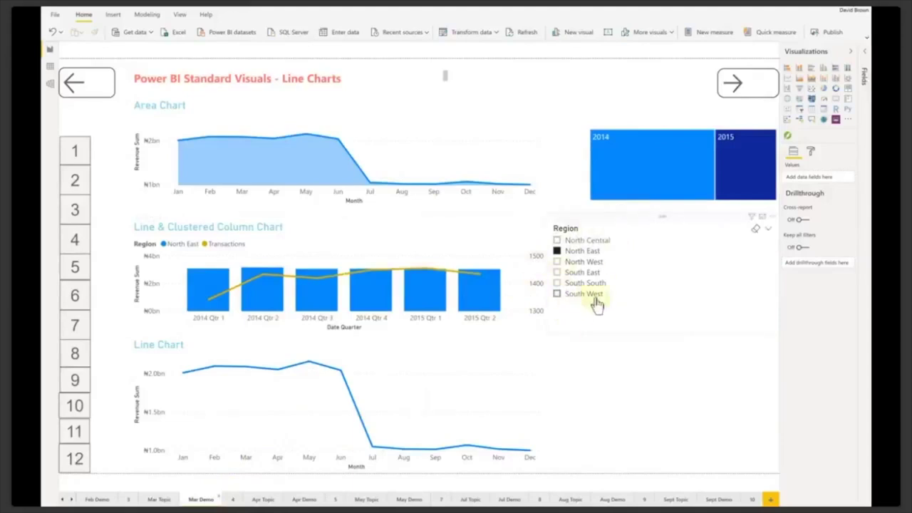
pyautogui.click(557, 262)
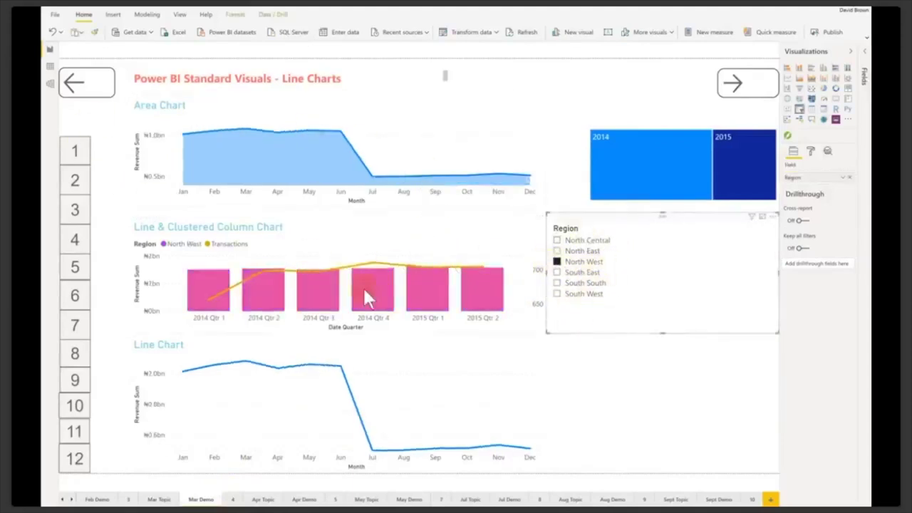
pyautogui.click(558, 274)
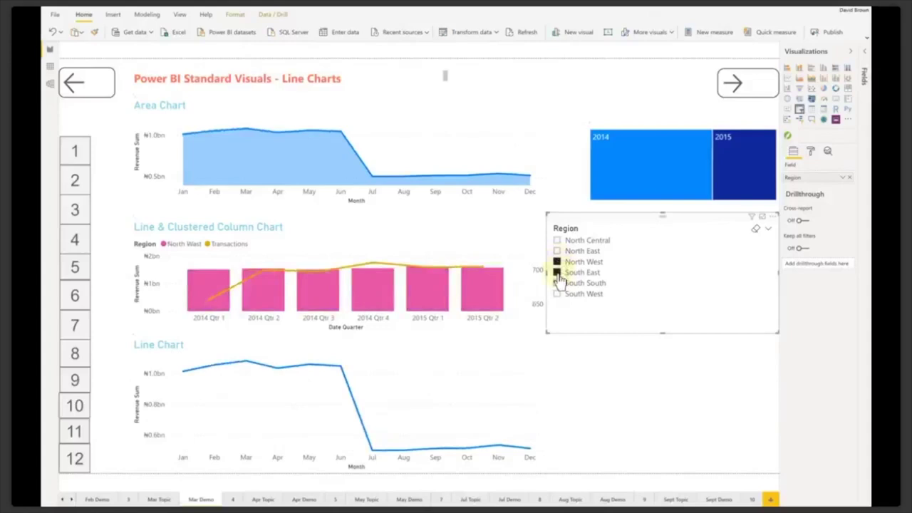
pyautogui.click(557, 284)
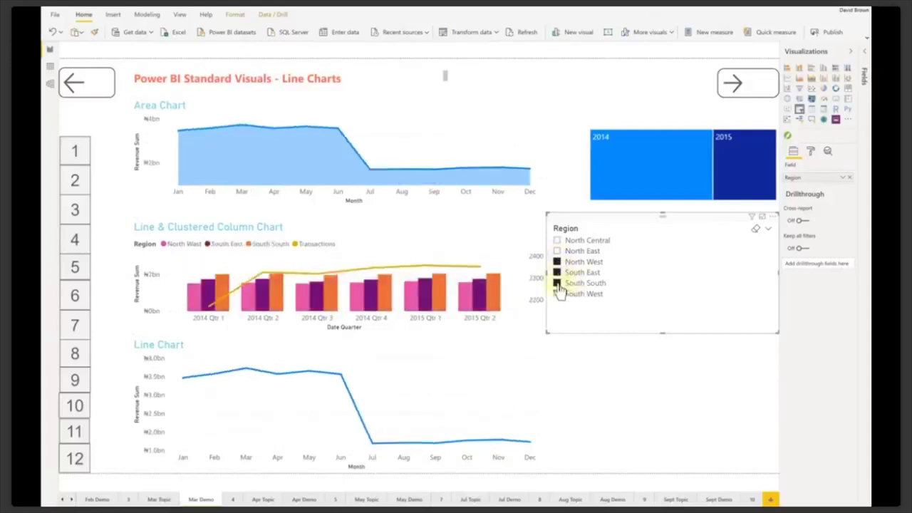
pyautogui.click(557, 283)
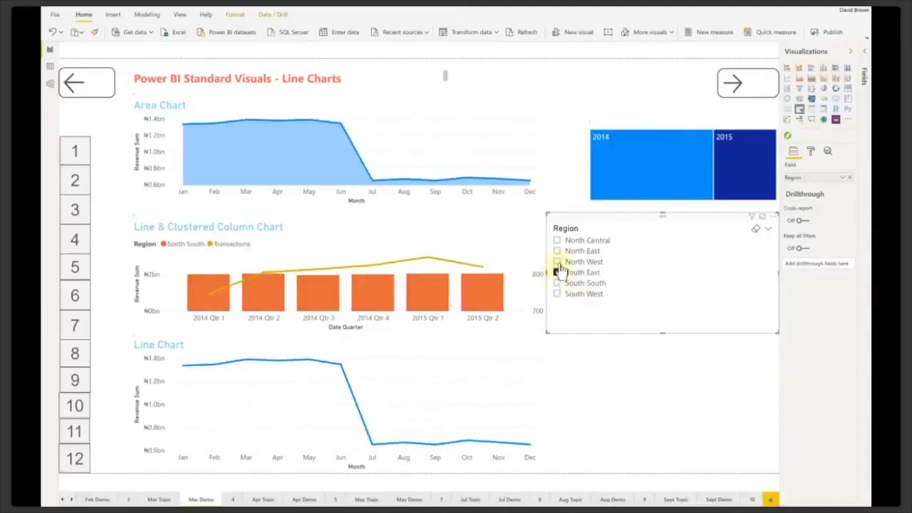
pyautogui.click(557, 273)
pyautogui.click(557, 263)
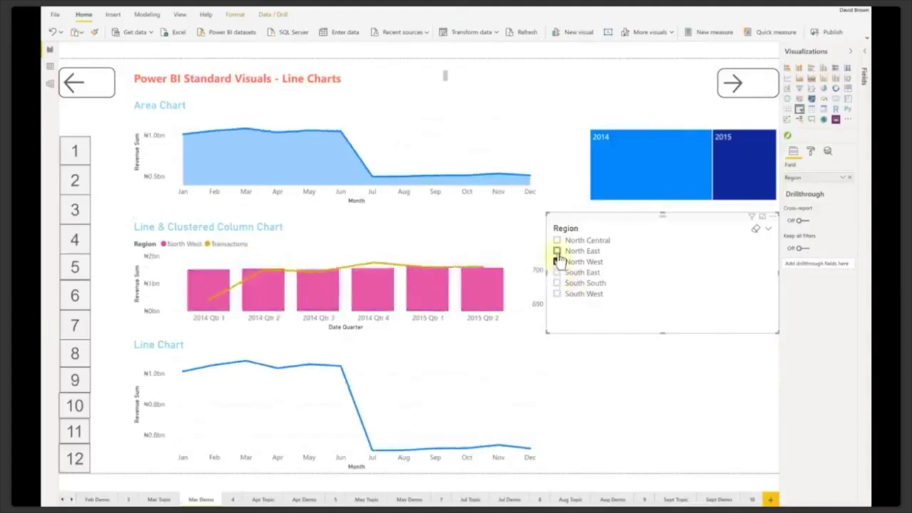
pyautogui.click(647, 274)
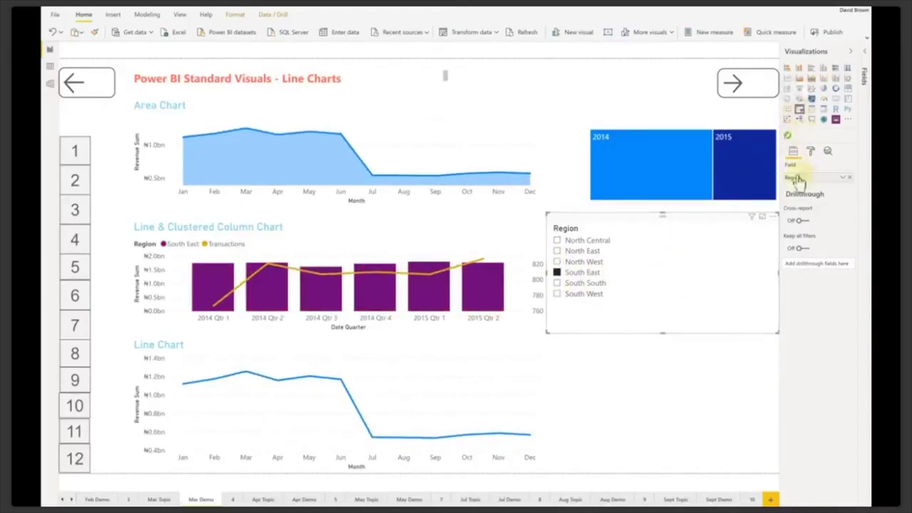
# Turn on Single select for the Region slicer, try North West and North Central, then turn it off
pyautogui.click(810, 153)
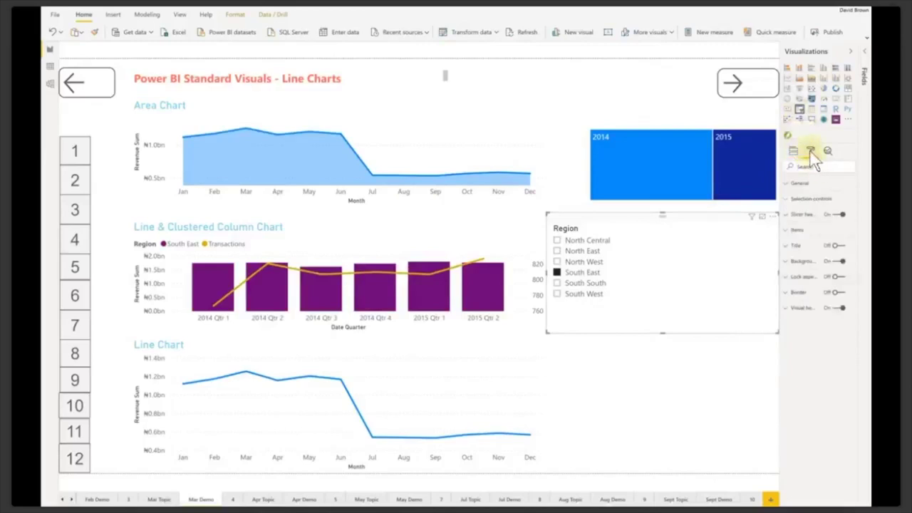
pyautogui.click(791, 199)
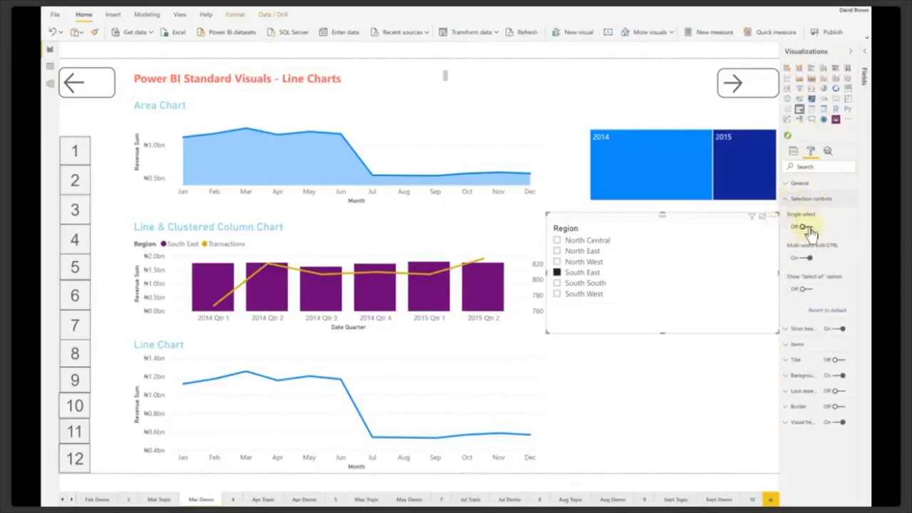
pyautogui.click(804, 227)
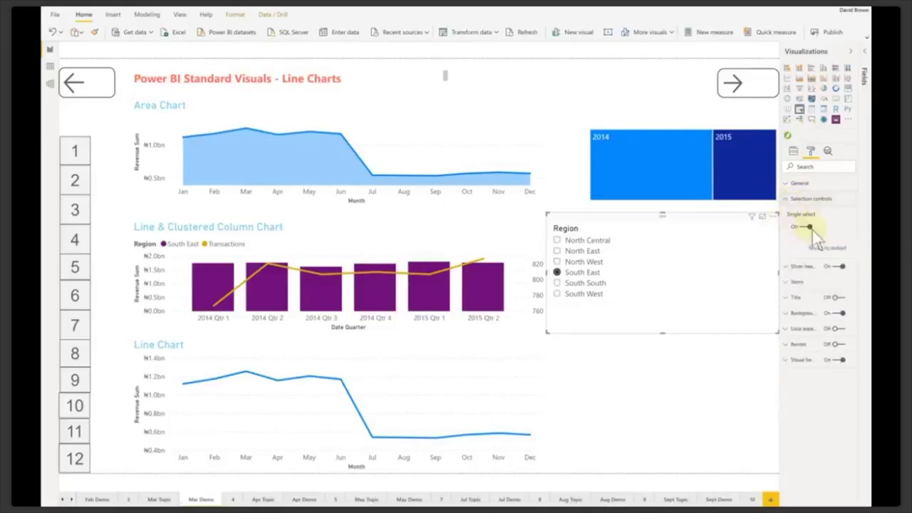
pyautogui.click(558, 262)
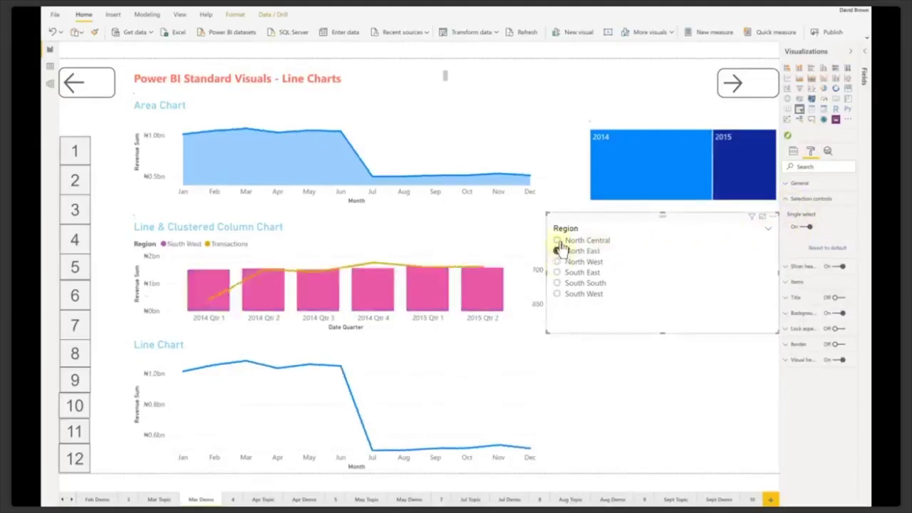
pyautogui.click(558, 241)
pyautogui.click(559, 261)
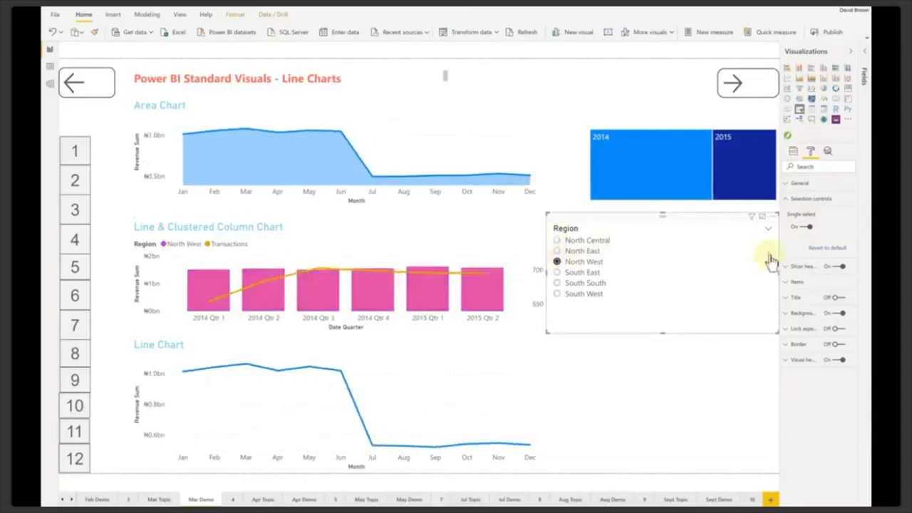
pyautogui.click(805, 228)
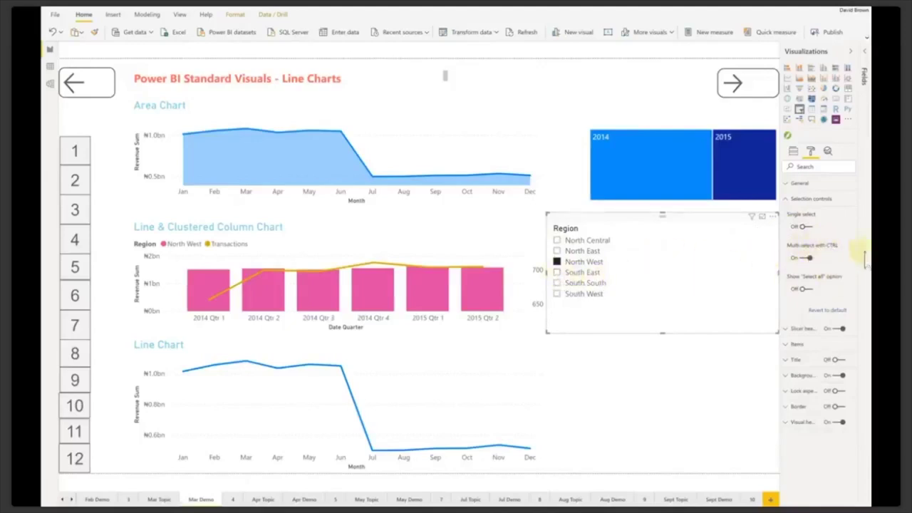
# Turn off Multi-select with CTRL, tick and untick regions, then turn it back on
pyautogui.click(807, 259)
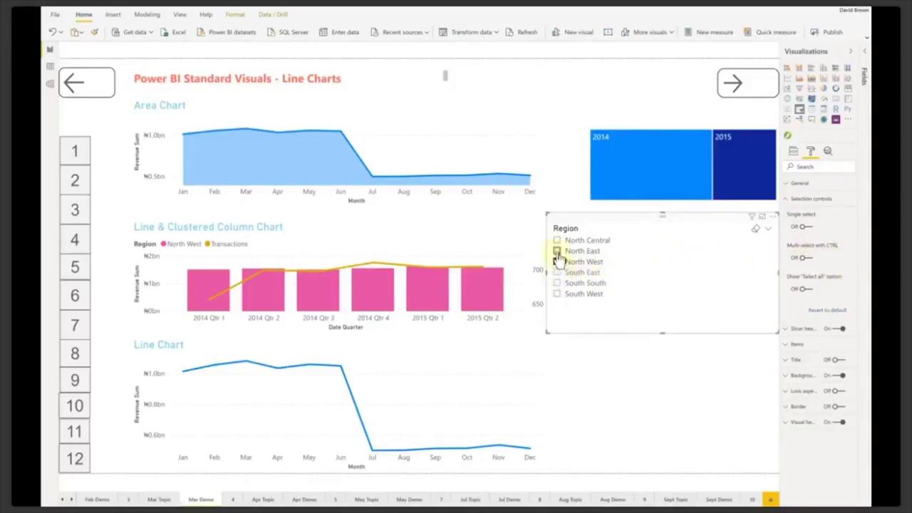
pyautogui.click(557, 251)
pyautogui.click(556, 240)
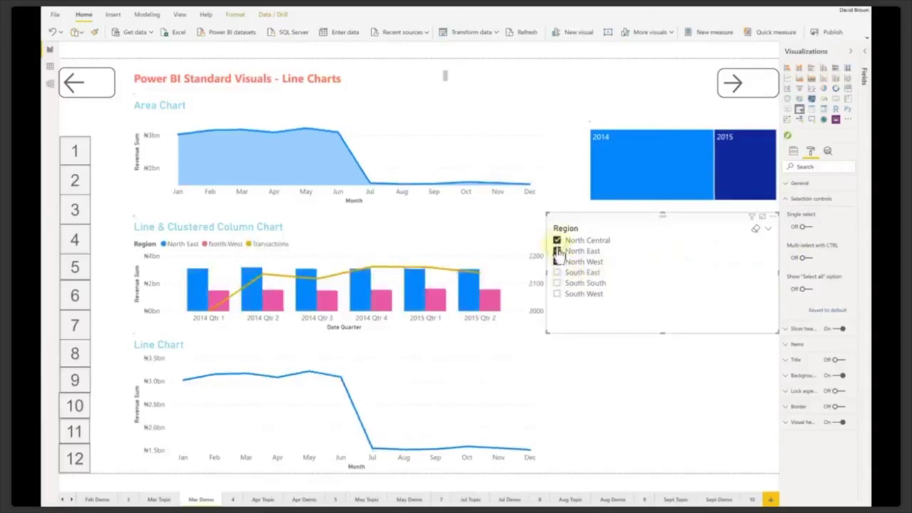
pyautogui.click(556, 251)
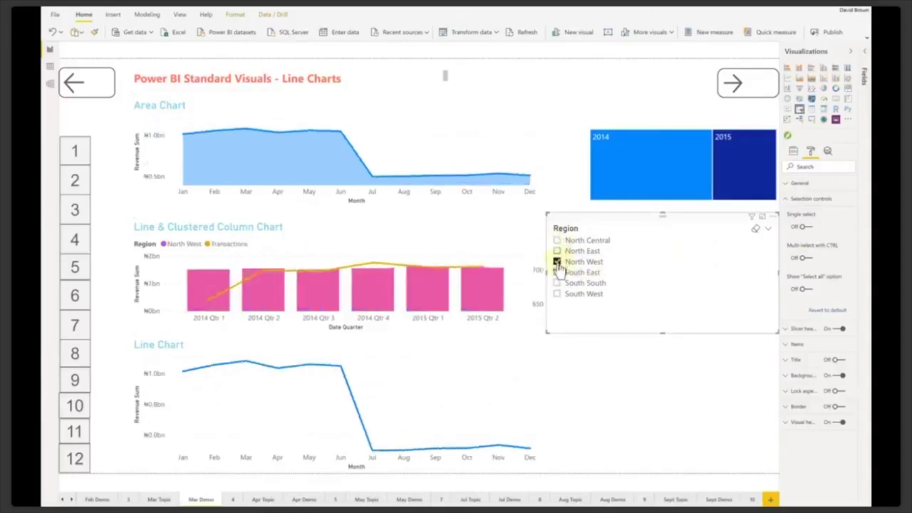
pyautogui.click(557, 262)
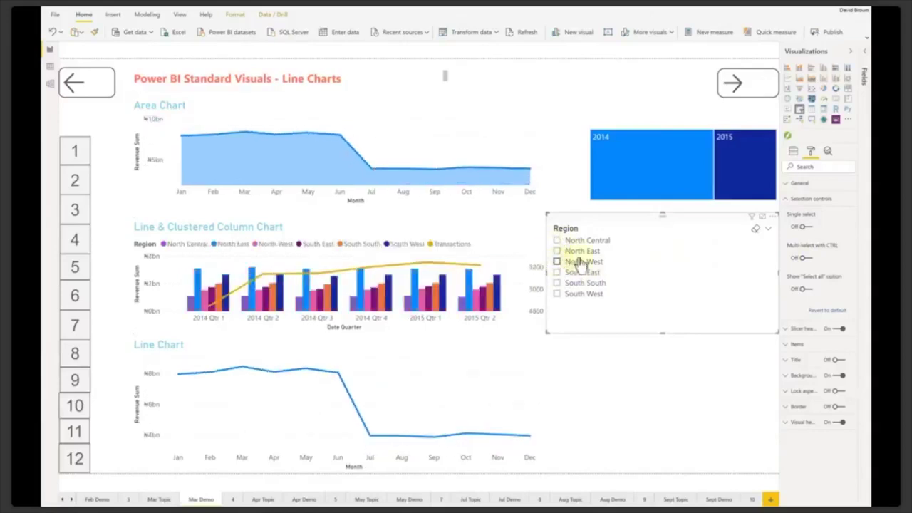
pyautogui.click(809, 259)
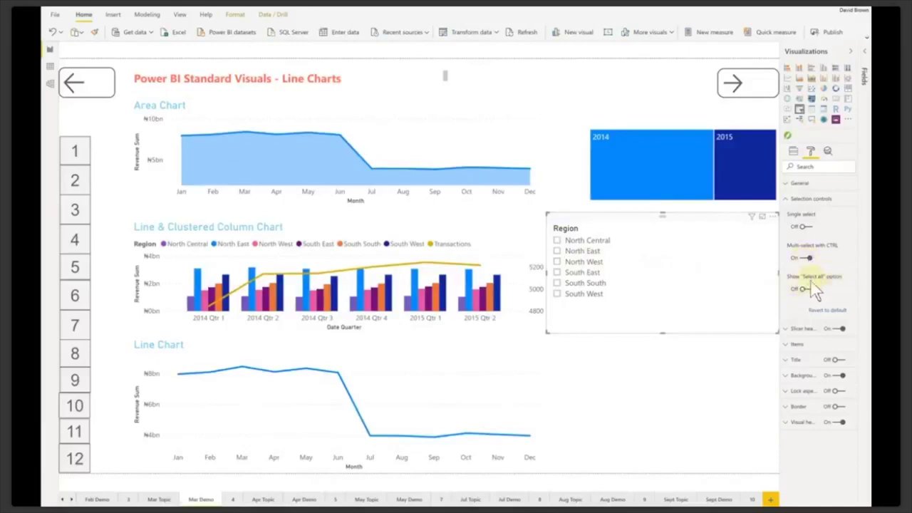
# Try the Show 'Select all' option on the Region slicer, remove it, and re-enable Single select
pyautogui.click(803, 290)
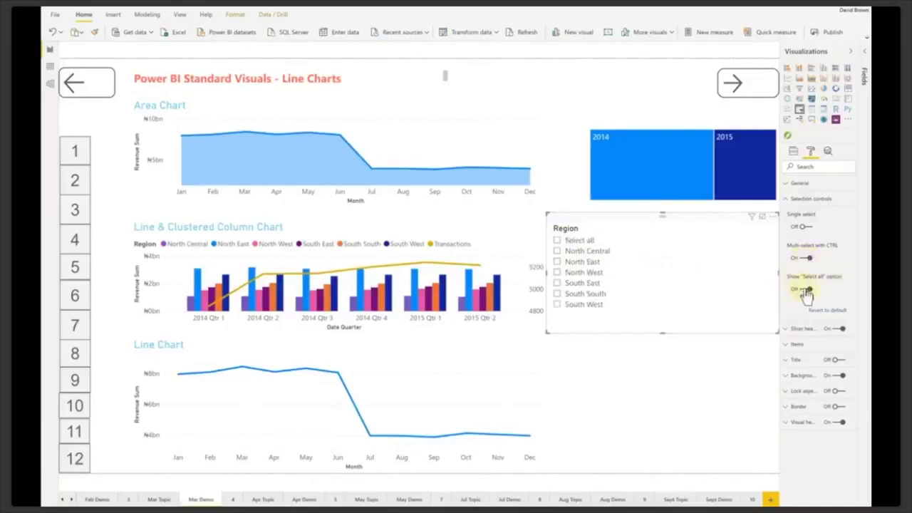
pyautogui.click(558, 242)
pyautogui.click(558, 242)
pyautogui.click(558, 242)
pyautogui.click(558, 242)
pyautogui.click(803, 289)
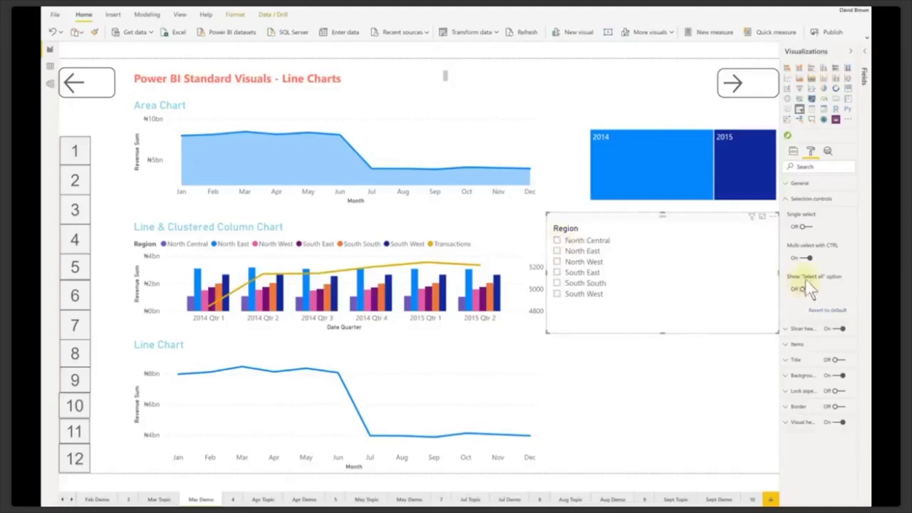
pyautogui.click(805, 229)
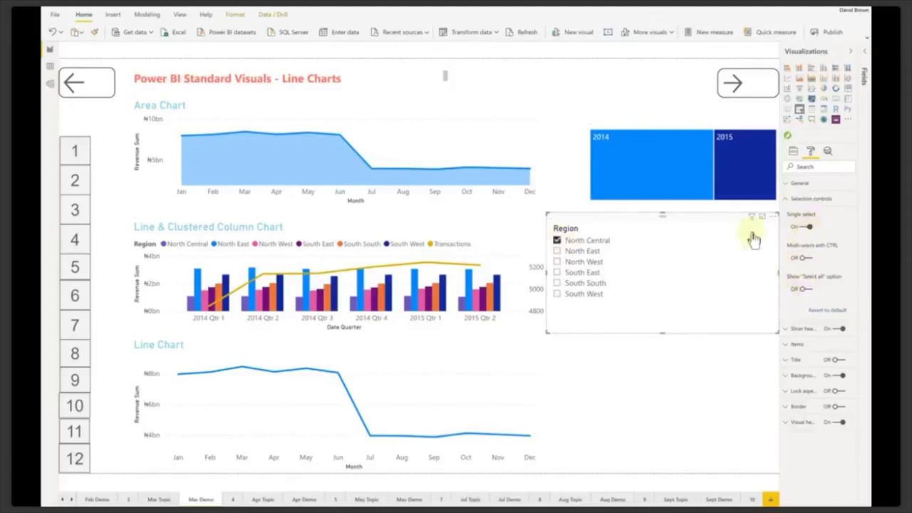
# Filter to North East then North West, narrow the Region slicer, and go to April 2019 Updates
pyautogui.click(559, 252)
pyautogui.click(558, 262)
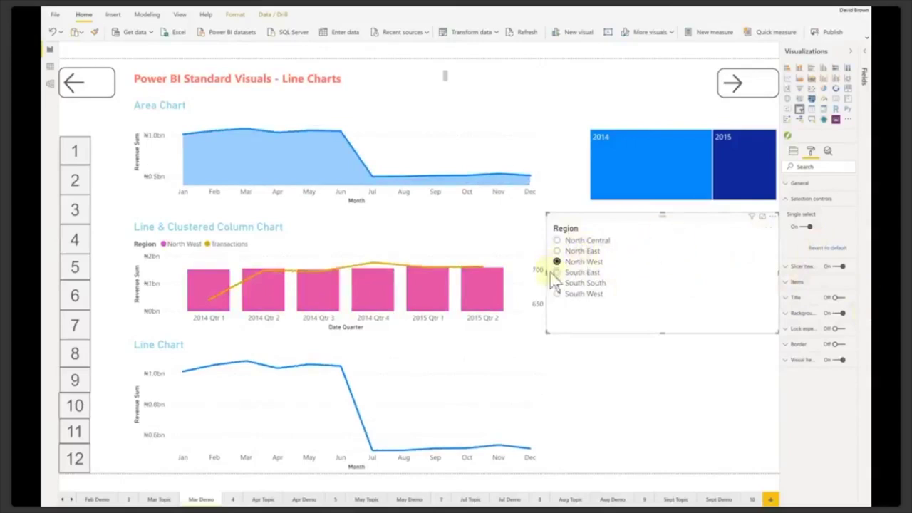
pyautogui.moveTo(547, 277); pyautogui.dragTo(681, 280)
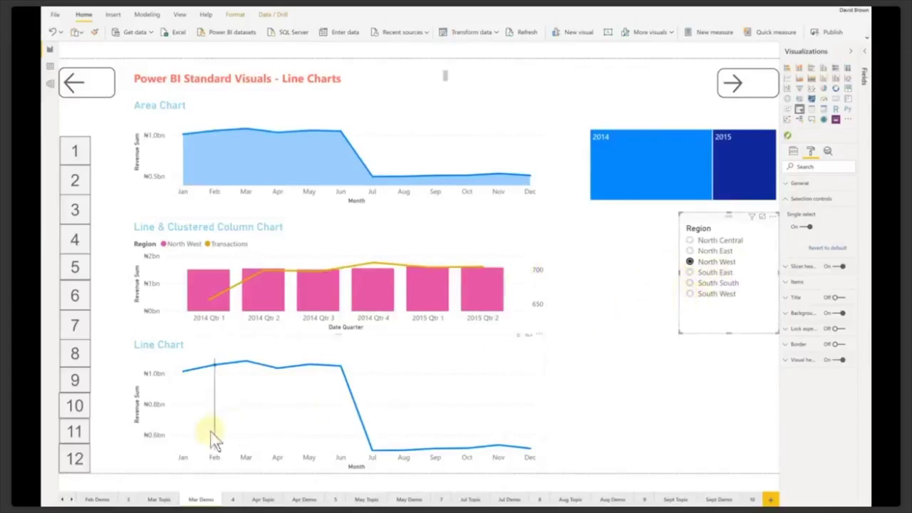
pyautogui.click(233, 500)
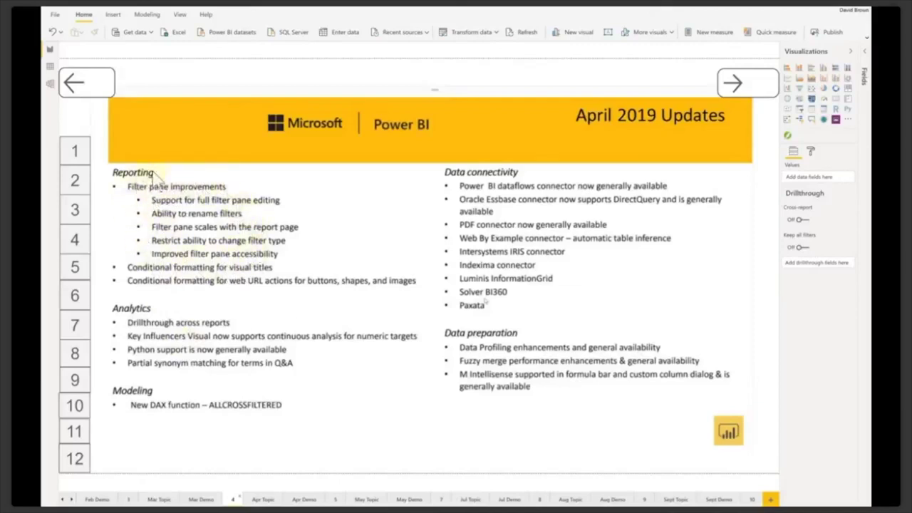
# Go to the Apr Topic page titled Support for full Filter Pane editing
pyautogui.click(263, 499)
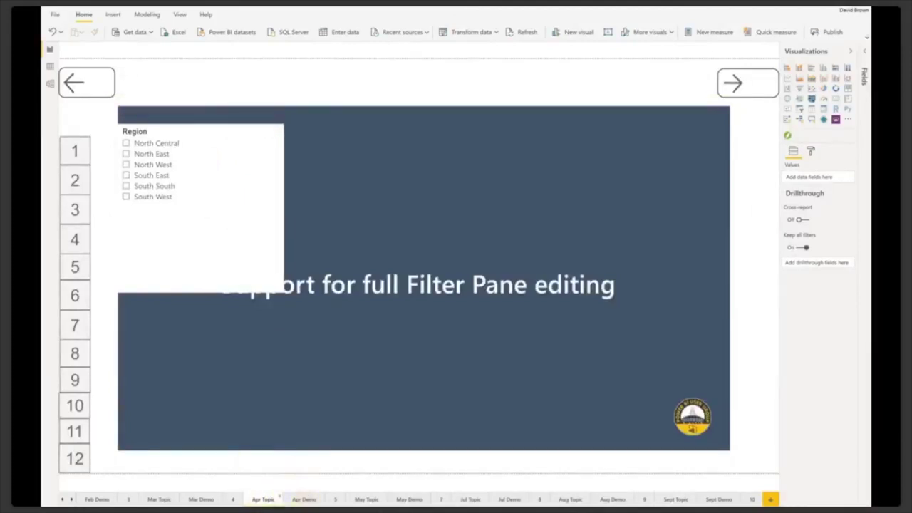
# Try and clear the North West filter, delete the Region slicer, then go to the Apr Demo page
pyautogui.click(216, 166)
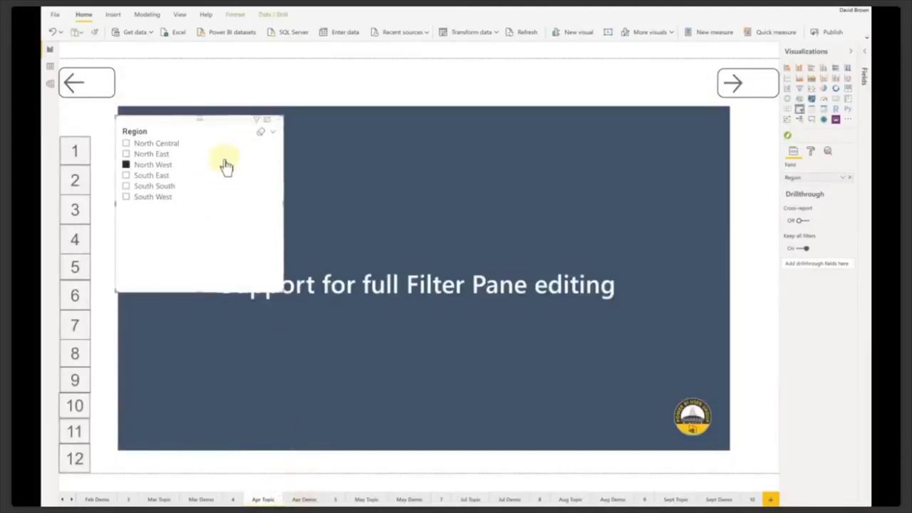
pyautogui.click(126, 165)
pyautogui.press('Delete')
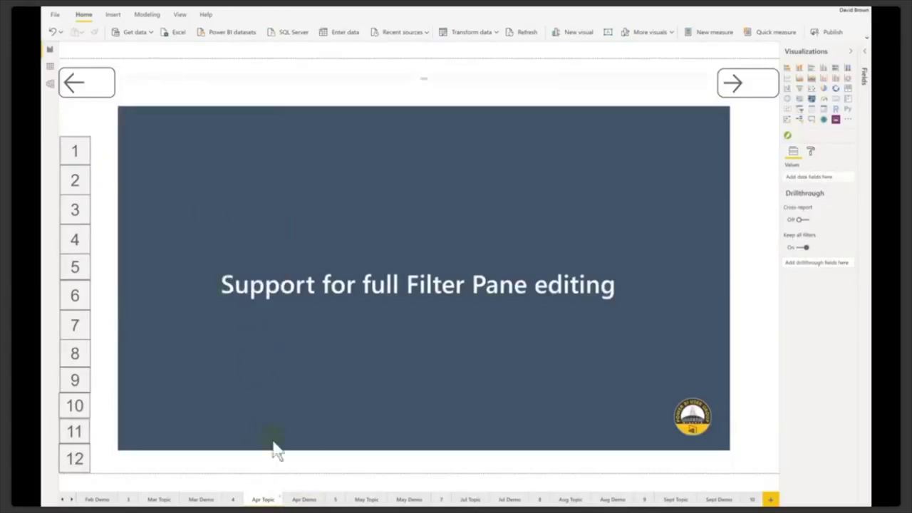
pyautogui.click(305, 499)
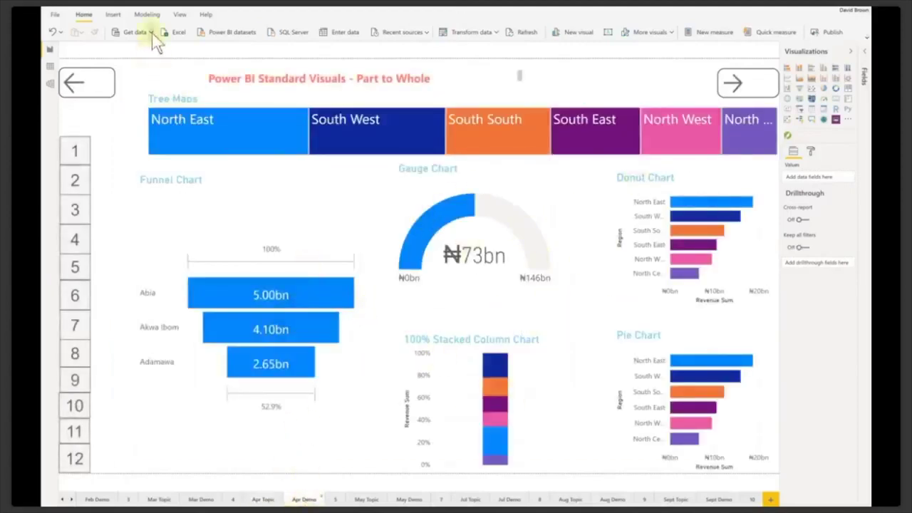
# Show the Filters pane from the View ribbon and expand it fully
pyautogui.click(178, 15)
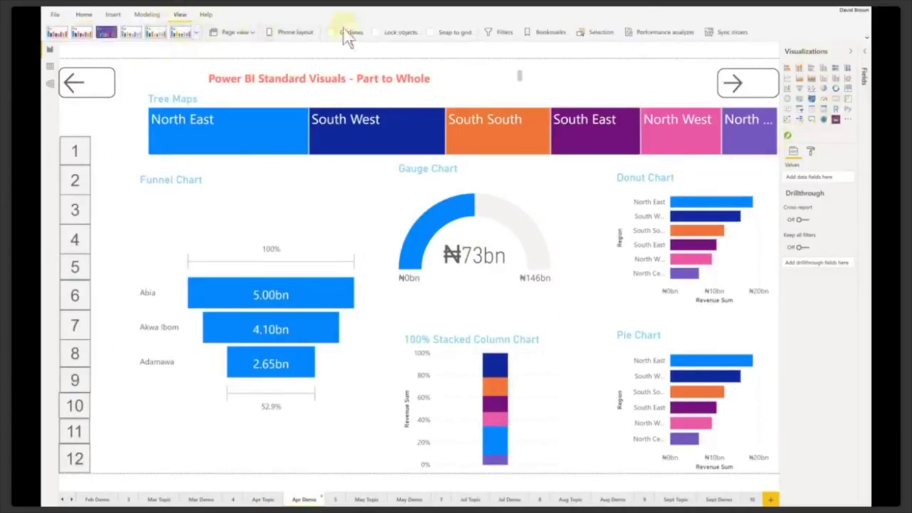
pyautogui.click(500, 33)
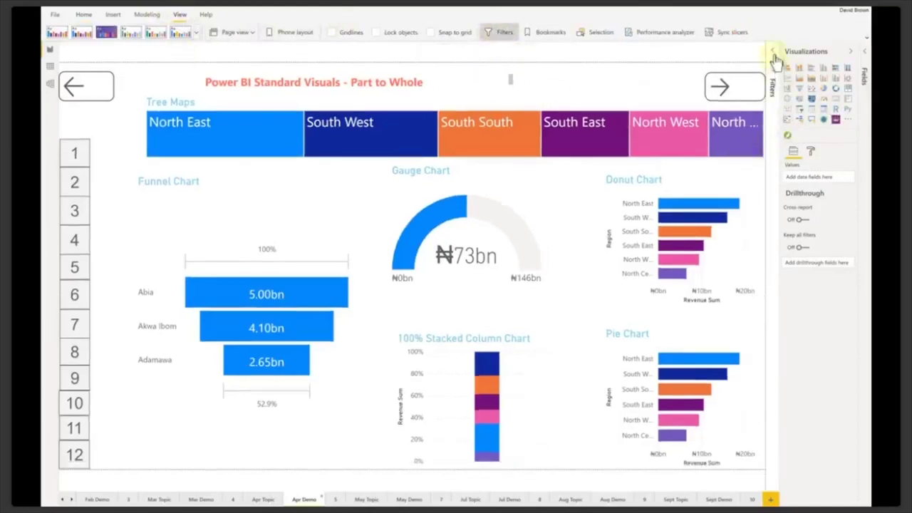
pyautogui.click(773, 52)
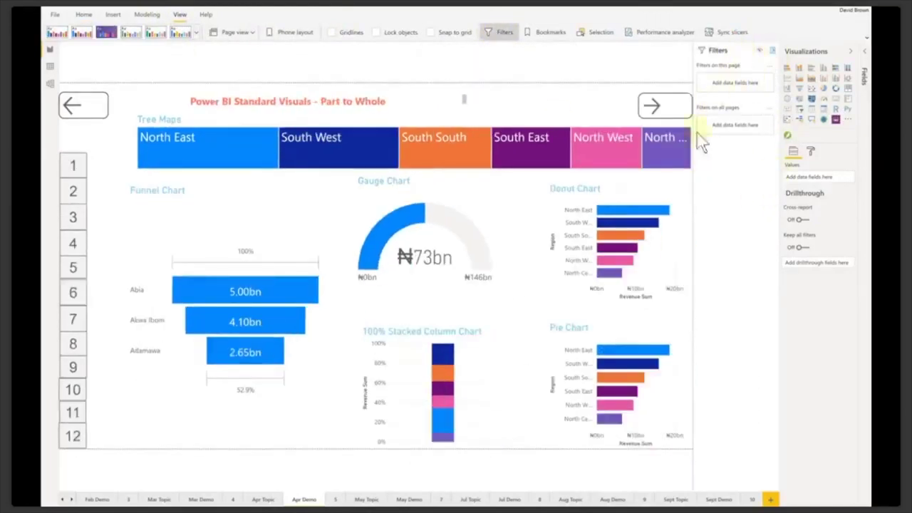
# Visit the April 2019 Updates slide, return to Apr Demo, and expand the data tables list
pyautogui.click(233, 499)
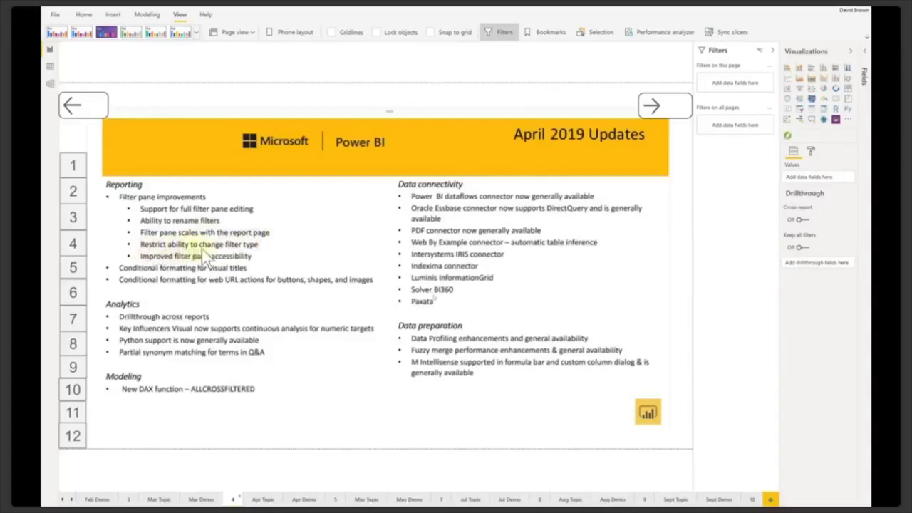
pyautogui.moveTo(209, 265)
pyautogui.mouseDown()
pyautogui.moveTo(164, 269)
pyautogui.moveTo(224, 267)
pyautogui.mouseUp()
pyautogui.click(304, 499)
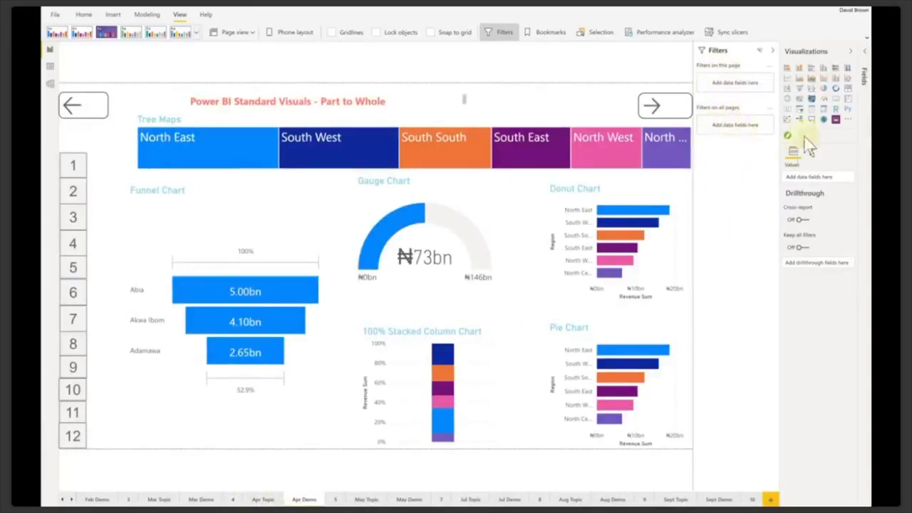
pyautogui.click(866, 54)
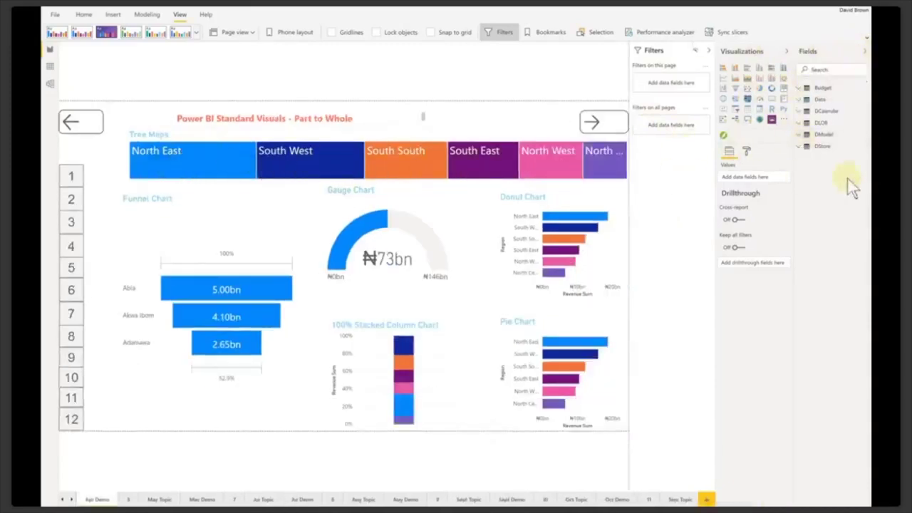
# Add DStore's Region field as a page-level filter on the Part to Whole page
pyautogui.click(800, 146)
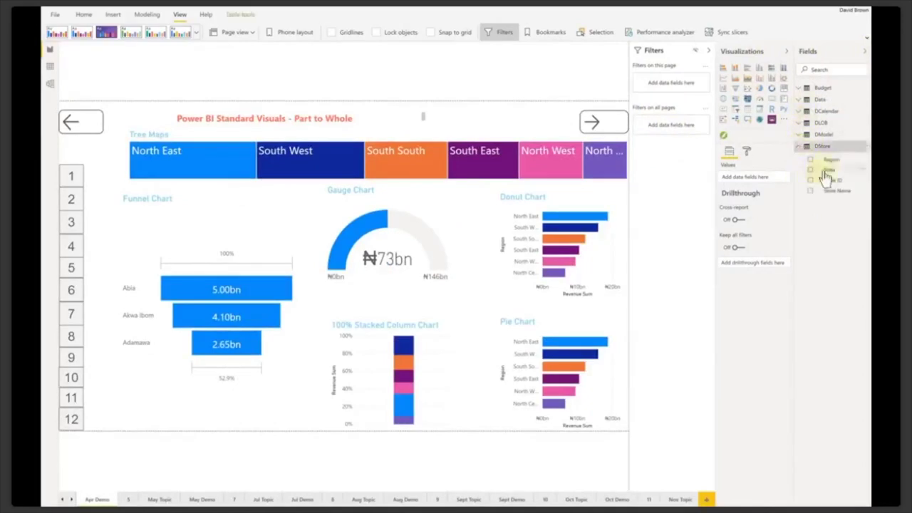
pyautogui.moveTo(832, 166); pyautogui.dragTo(670, 85)
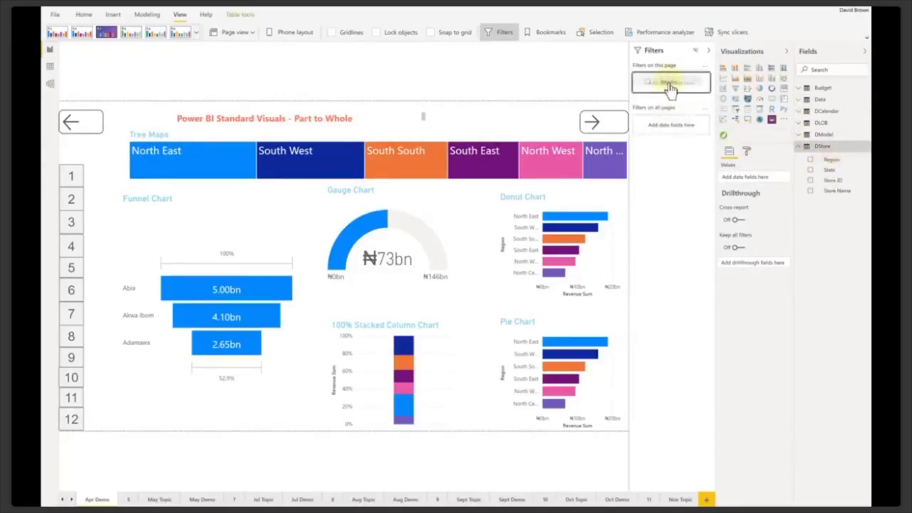
pyautogui.moveTo(670, 86); pyautogui.dragTo(669, 85)
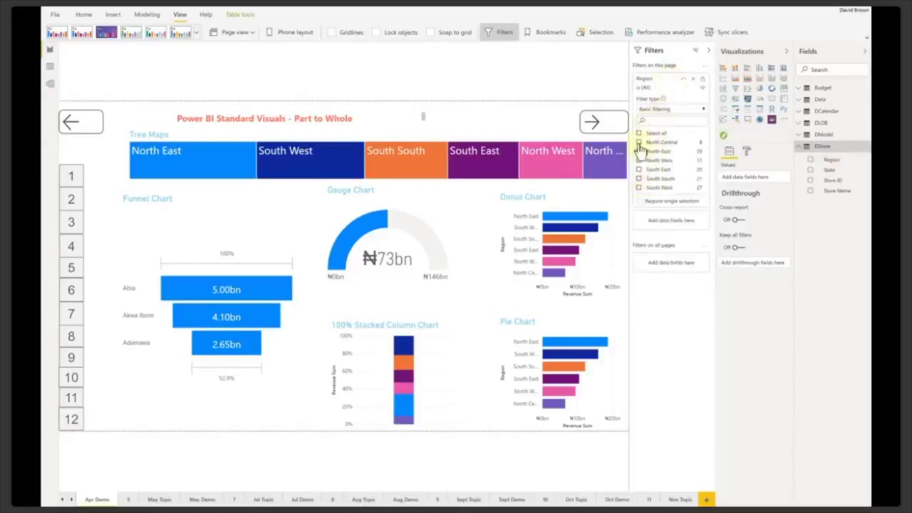
# Try North Central, then set the Region filter to North East and collapse the Filters pane
pyautogui.click(638, 142)
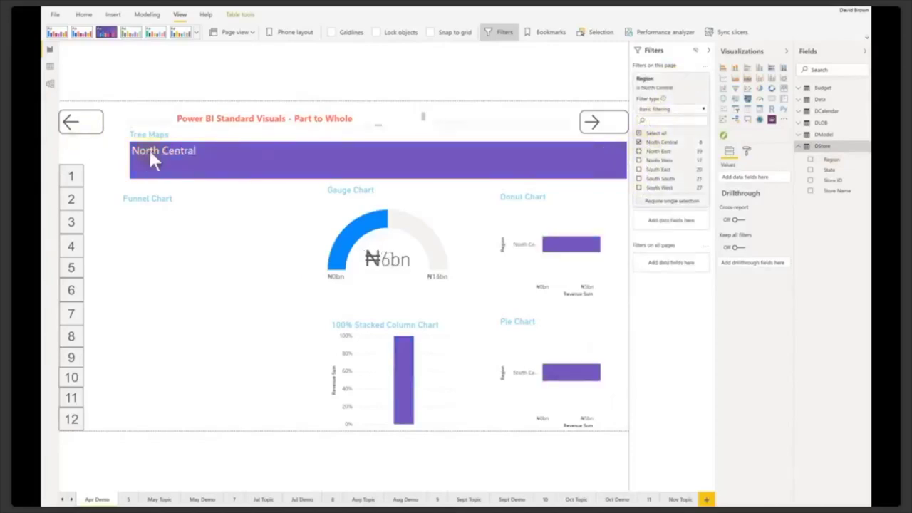
pyautogui.click(639, 143)
pyautogui.click(638, 152)
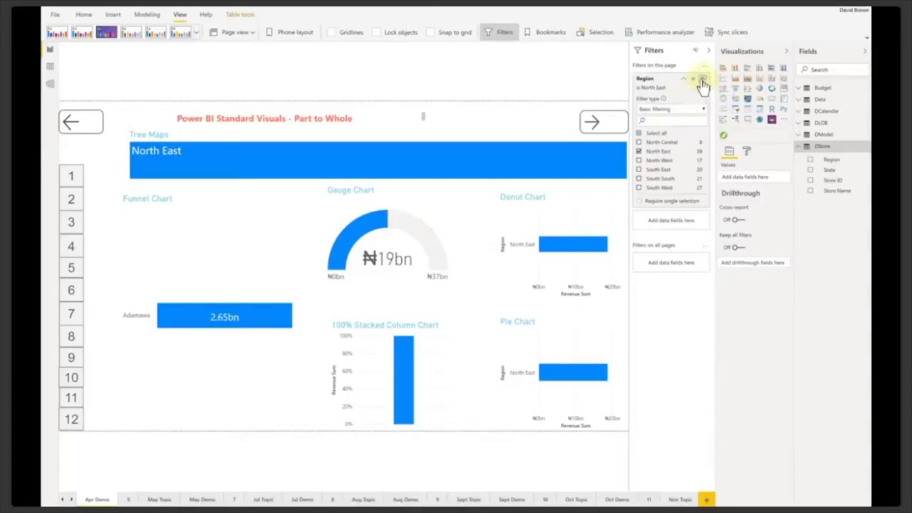
pyautogui.click(706, 51)
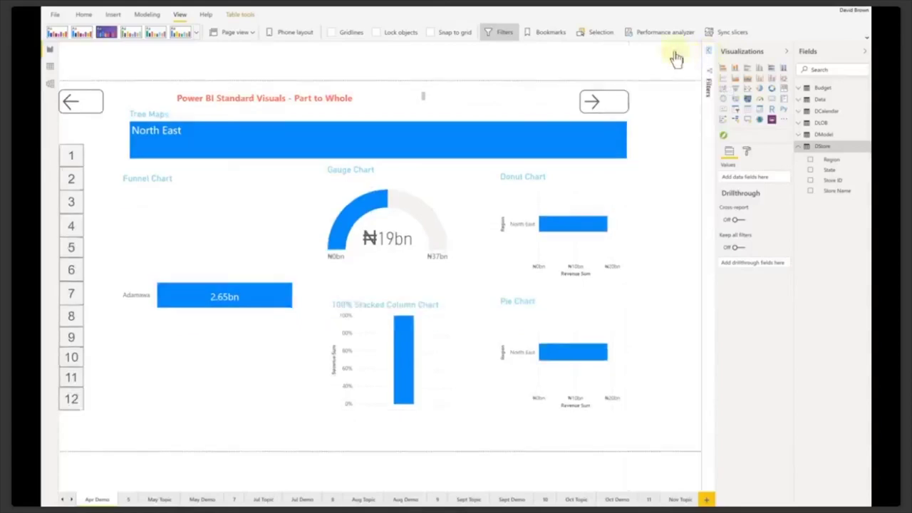
# Toggle the Filters pane, add North West to the Region filter, then remove the Region filter
pyautogui.click(502, 33)
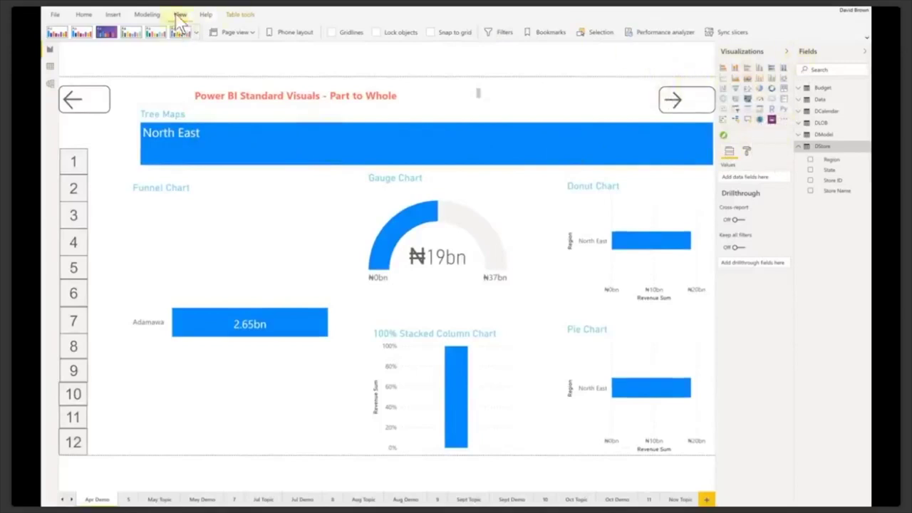
pyautogui.click(499, 31)
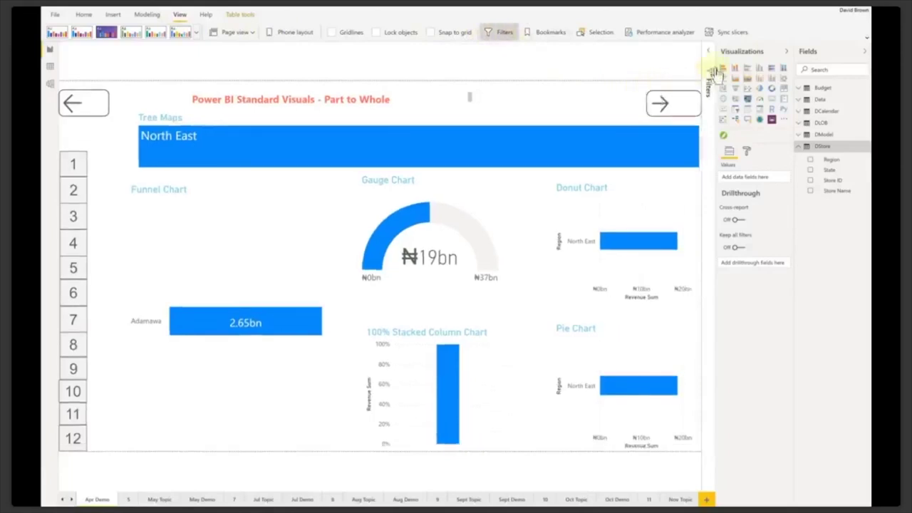
pyautogui.click(709, 55)
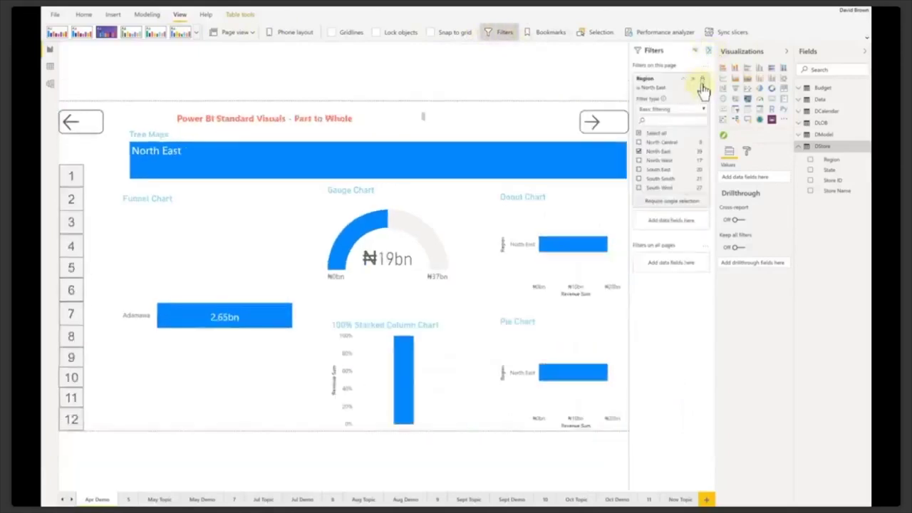
pyautogui.click(639, 161)
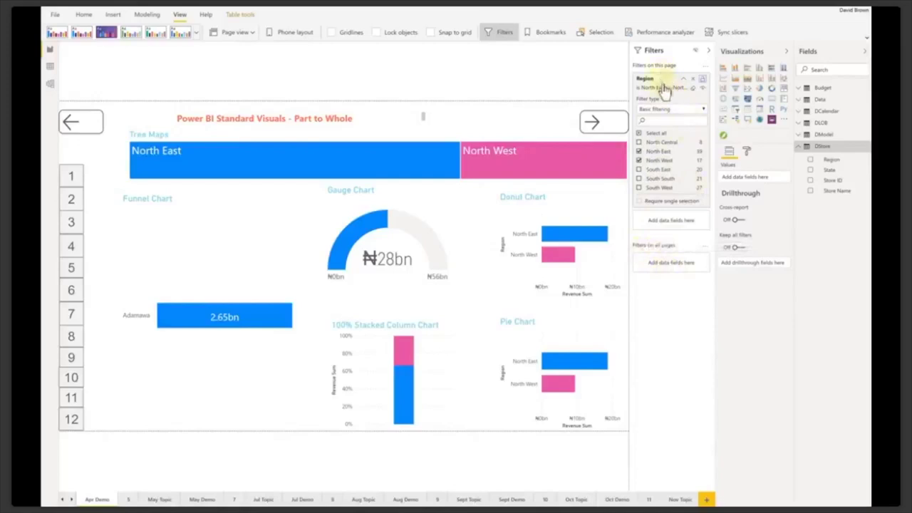
pyautogui.moveTo(665, 87); pyautogui.dragTo(667, 265)
pyautogui.click(698, 80)
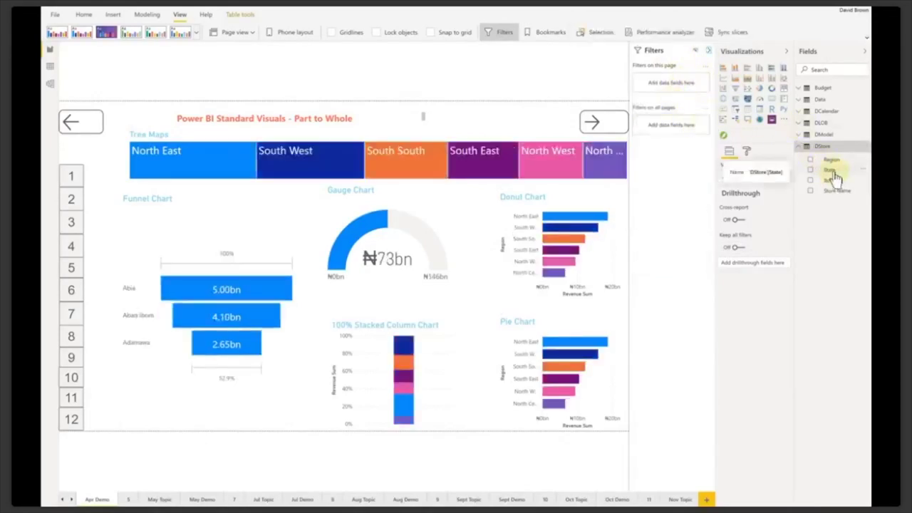
# Add DModel's Model Name as an all-pages filter set to Adhoc Services, then open Feb Demo
pyautogui.click(798, 135)
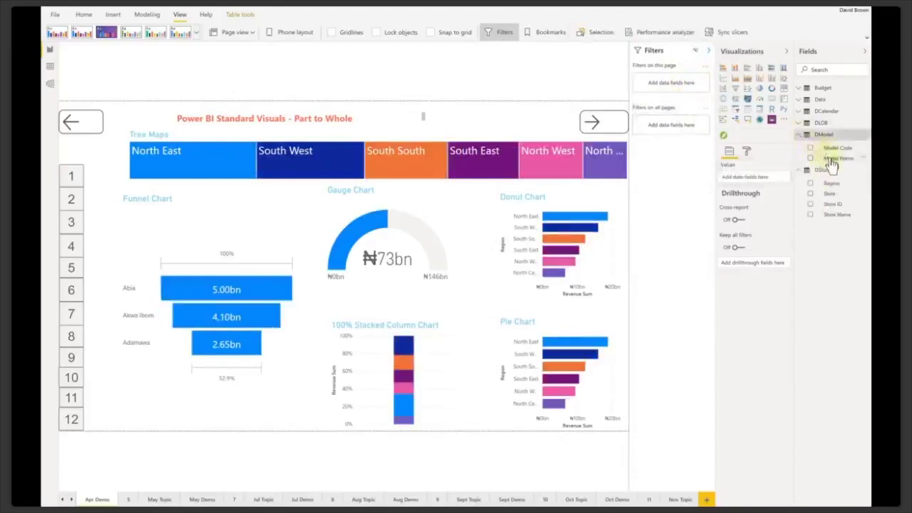
pyautogui.moveTo(833, 164); pyautogui.dragTo(675, 139)
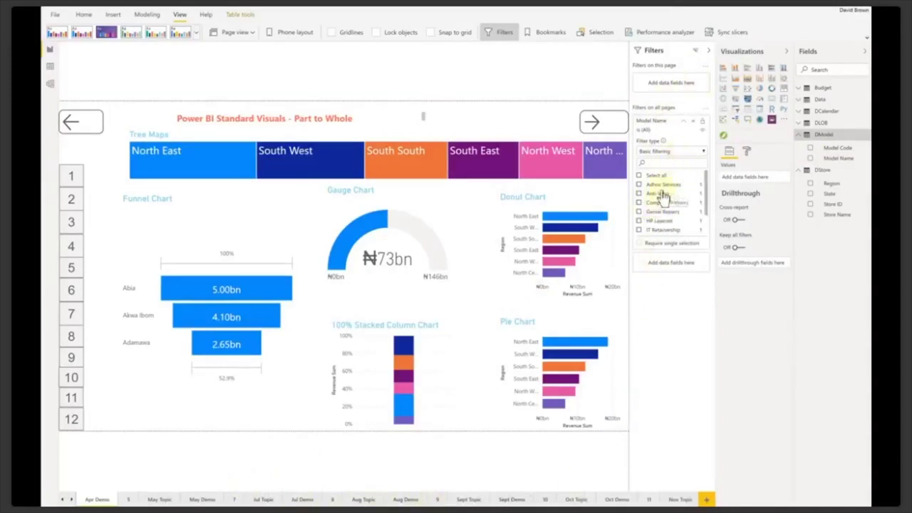
pyautogui.click(638, 185)
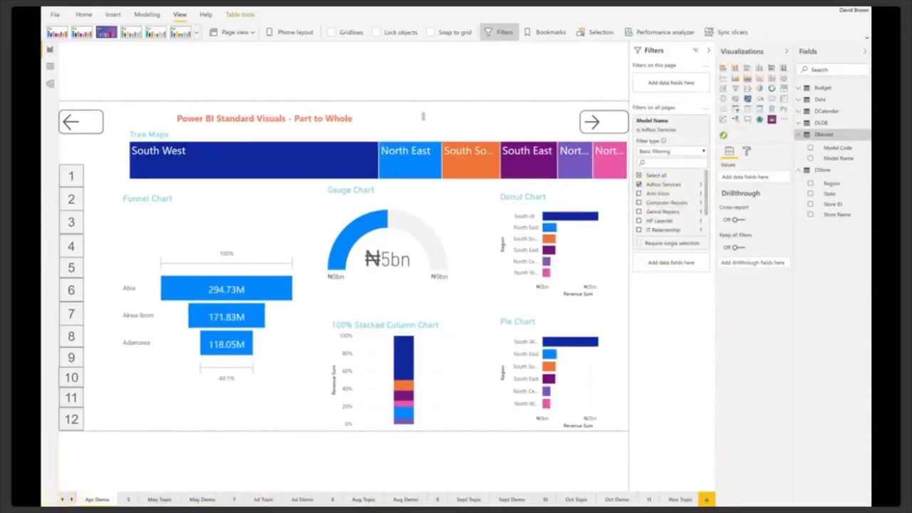
pyautogui.click(61, 501)
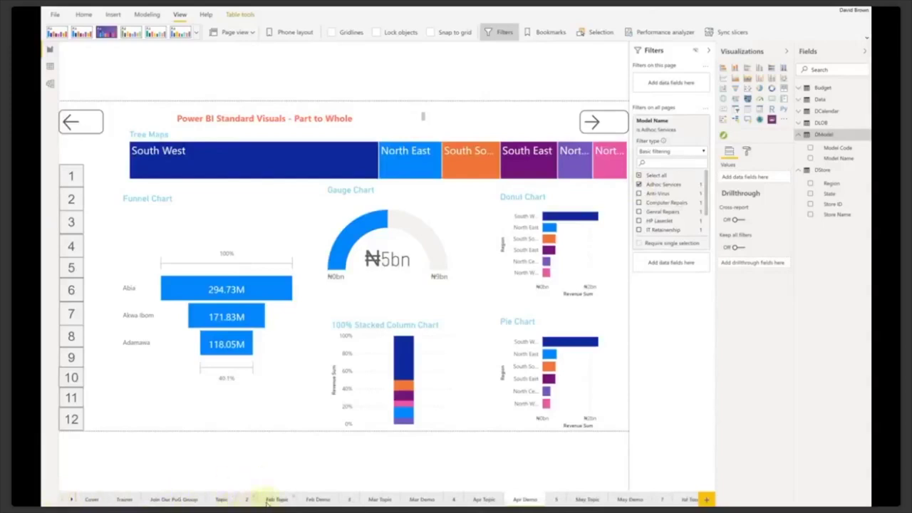
pyautogui.click(318, 500)
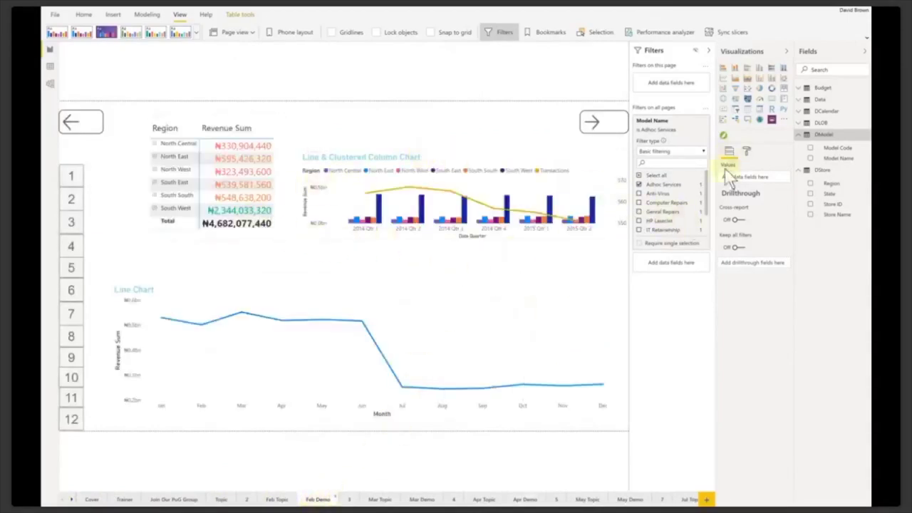
# Toggle the Adhoc Services model filter off and on, leaving it applied, then open Apr Topic
pyautogui.click(639, 185)
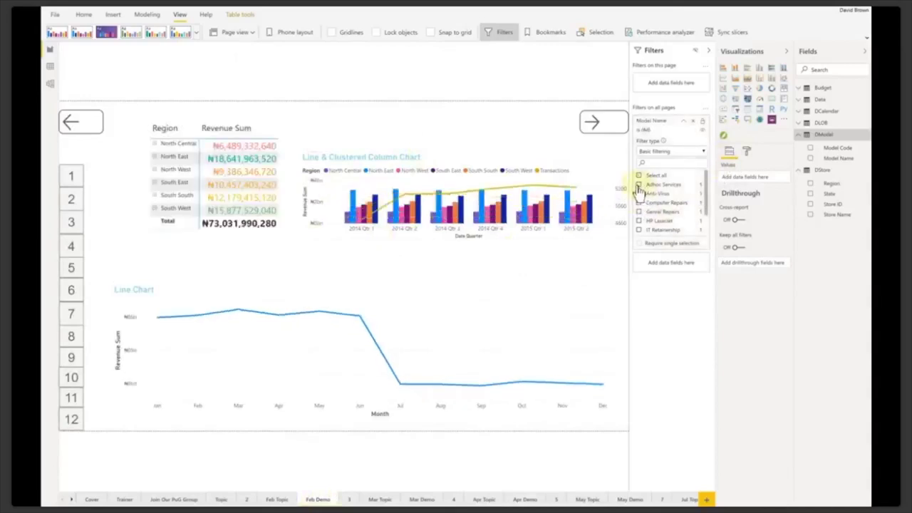
pyautogui.click(639, 185)
pyautogui.click(639, 186)
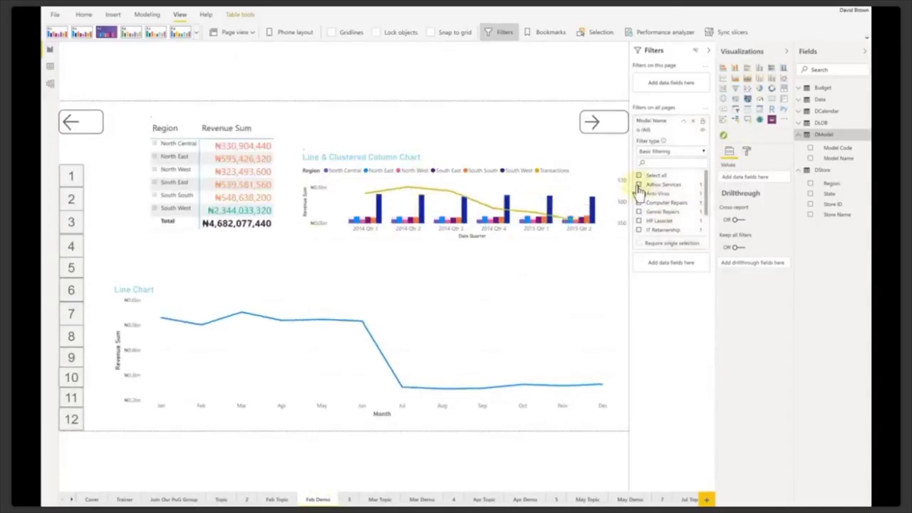
pyautogui.click(639, 185)
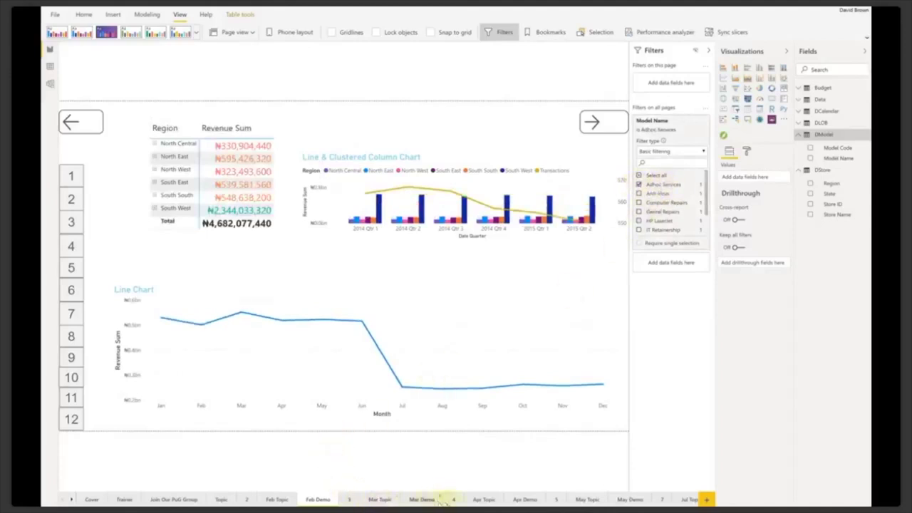
pyautogui.click(484, 500)
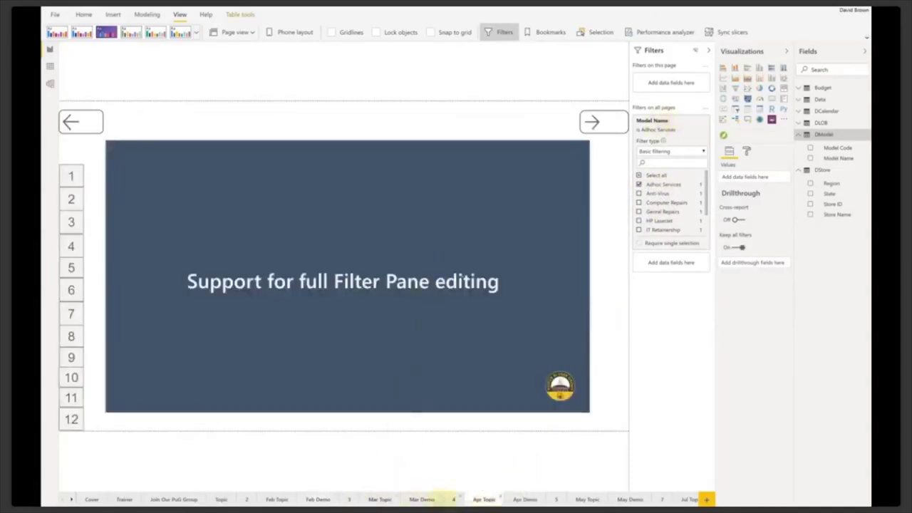
# On Apr Demo, clear the Adhoc Services Model Name filter, then open the Feb Topic slide
pyautogui.click(524, 499)
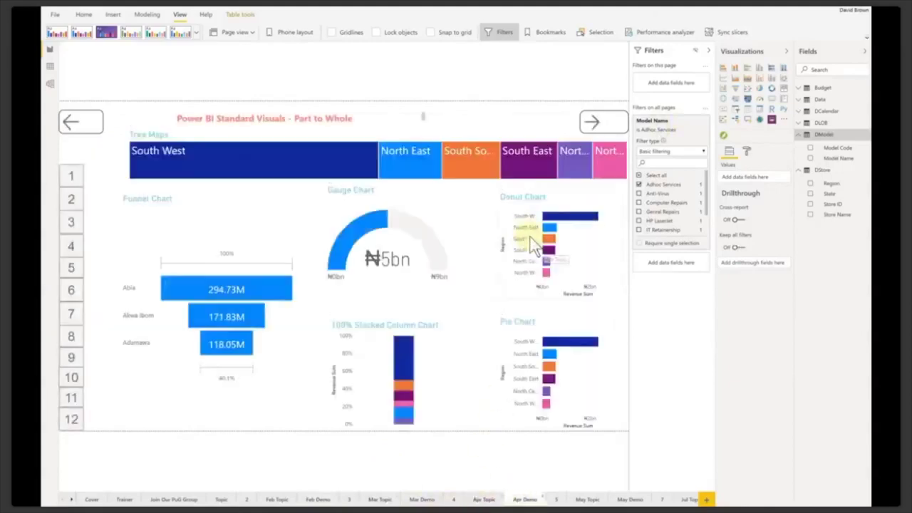
pyautogui.click(639, 185)
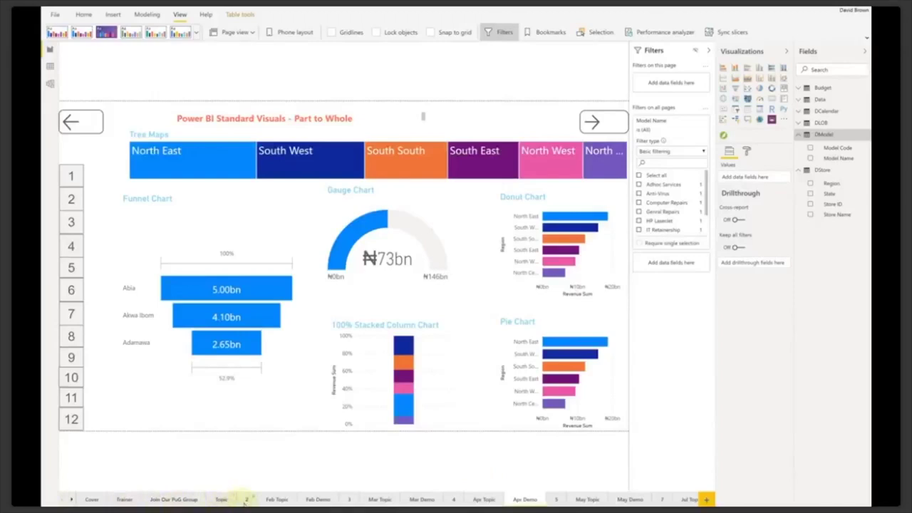
pyautogui.click(278, 500)
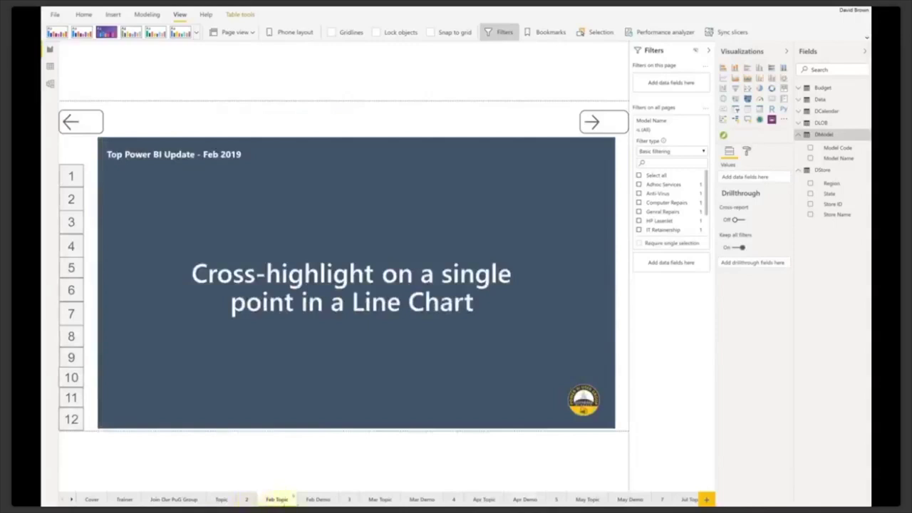
# On Feb Demo, cross-highlight the line chart's March point and clear it, then open Mar Topic
pyautogui.click(316, 500)
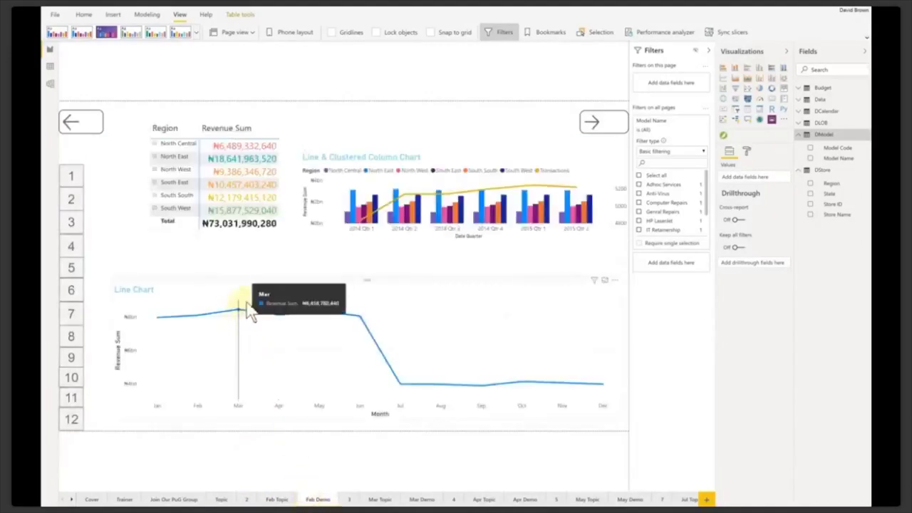
pyautogui.click(242, 318)
pyautogui.click(239, 311)
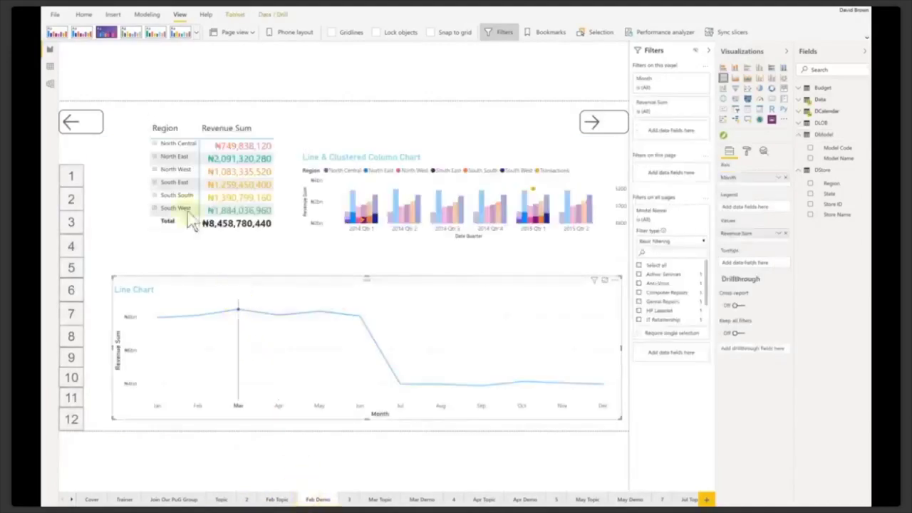
pyautogui.click(240, 312)
pyautogui.click(238, 311)
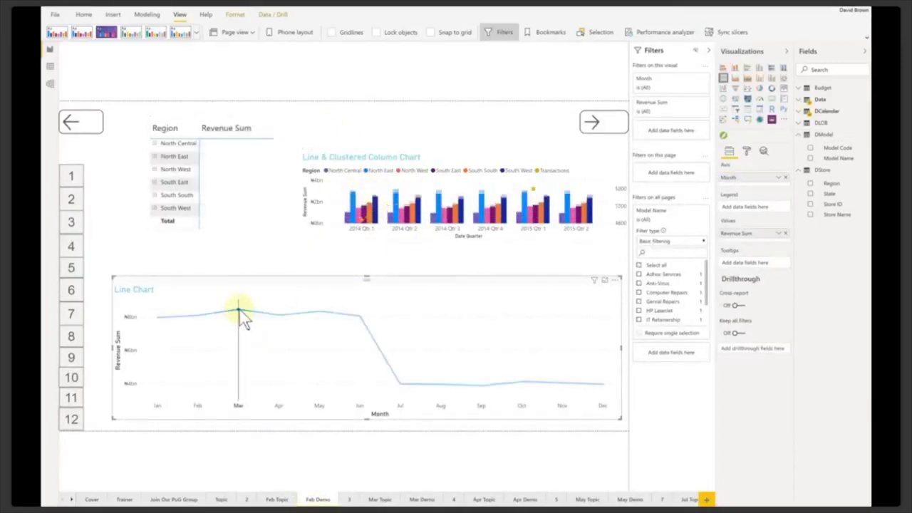
pyautogui.click(239, 311)
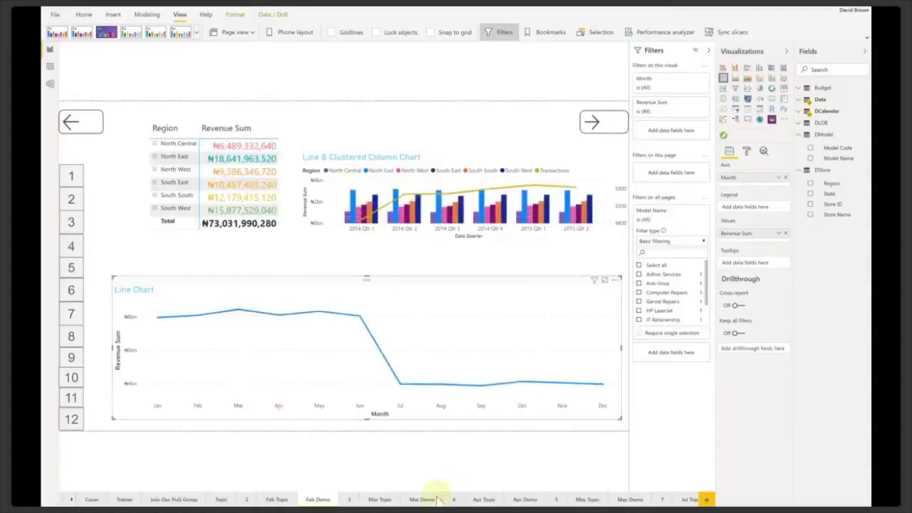
pyautogui.click(379, 499)
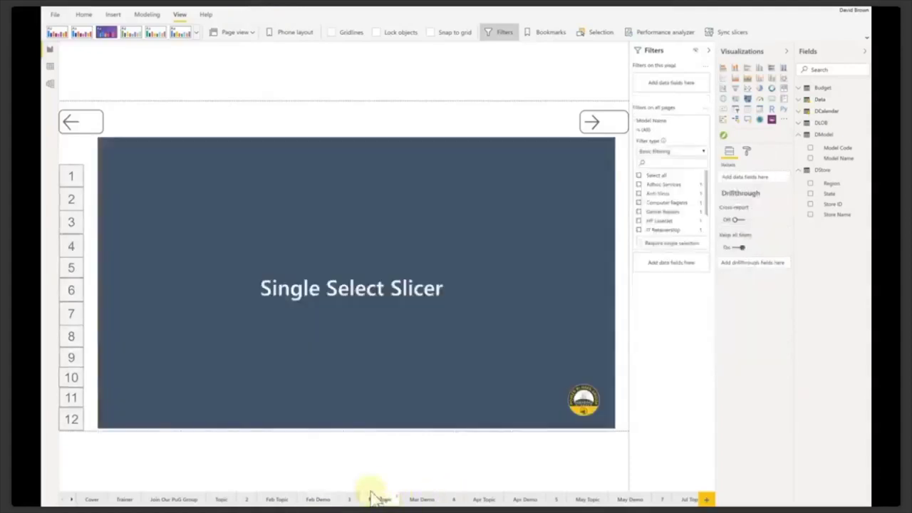
# On the Mar Demo page, filter the charts to North East, then to South East
pyautogui.click(419, 498)
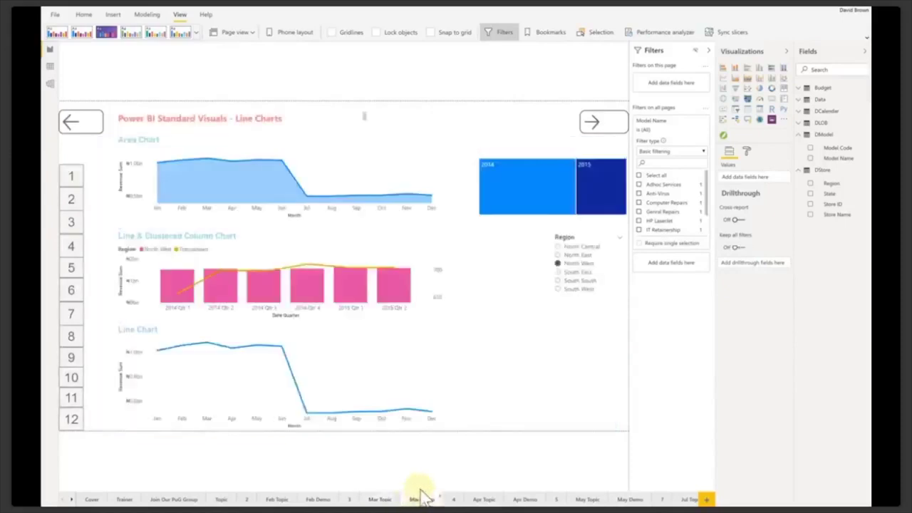
pyautogui.click(556, 255)
pyautogui.click(558, 273)
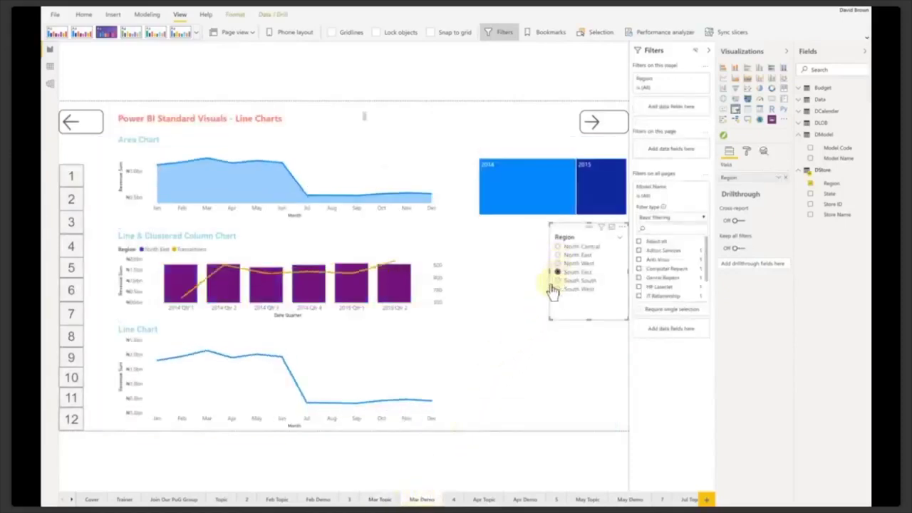
# Turn off single select in the Region slicer's selection controls
pyautogui.click(747, 150)
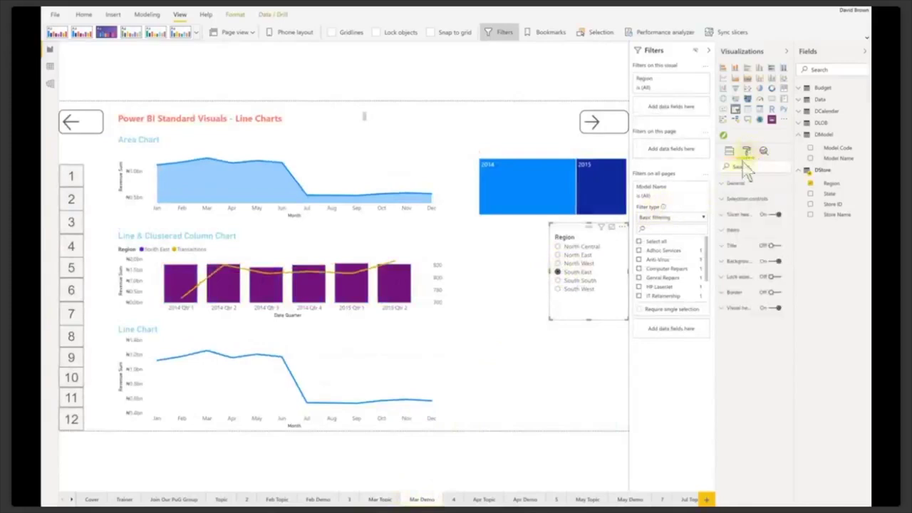
pyautogui.click(746, 202)
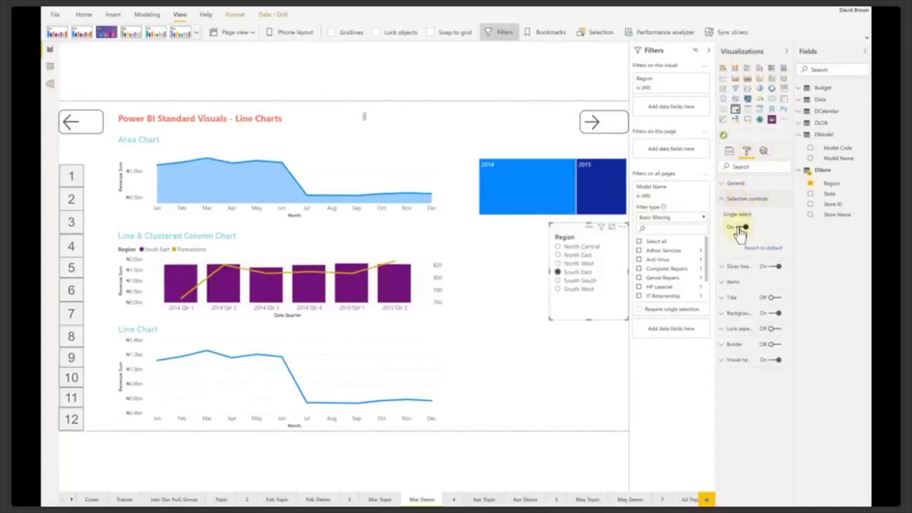
pyautogui.click(739, 228)
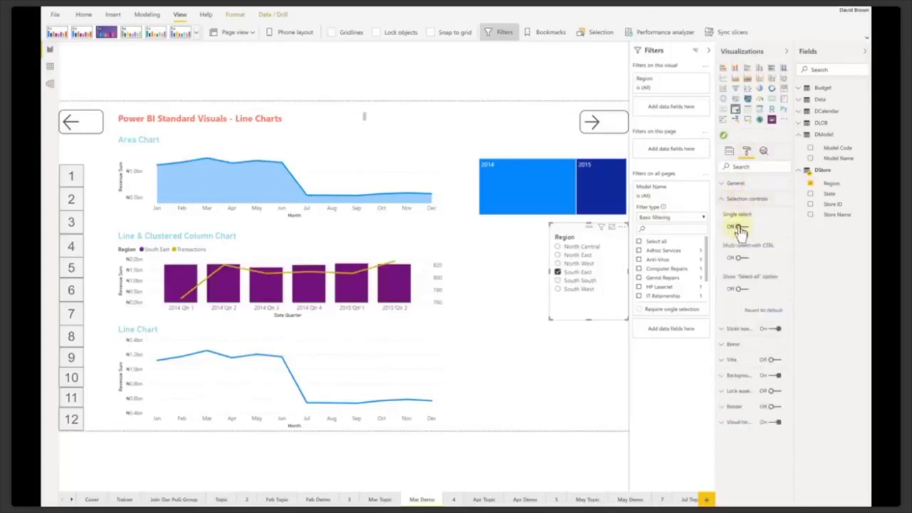
pyautogui.click(739, 228)
pyautogui.click(738, 229)
# Switch the slicer between North West and South East, leave South East, and go to Feb Demo
pyautogui.click(559, 264)
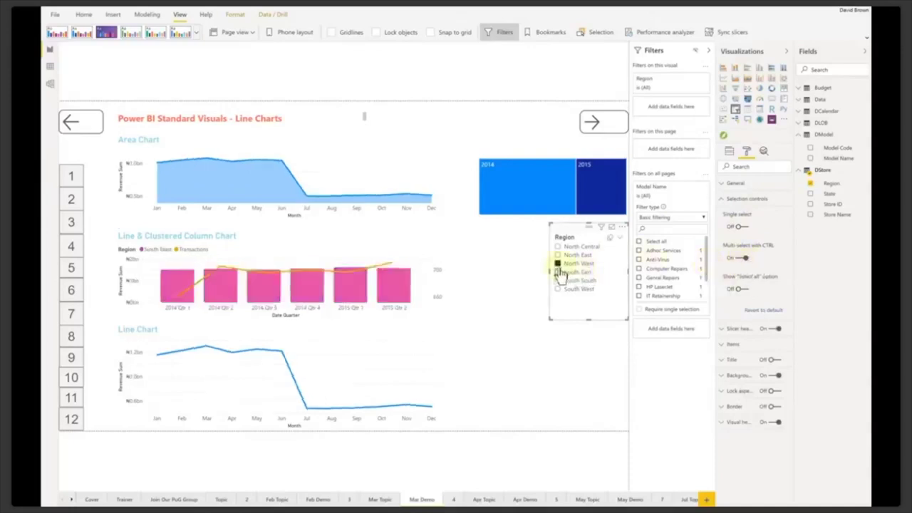
pyautogui.keyDown('ctrl'); pyautogui.click(558, 272); pyautogui.keyUp('ctrl')
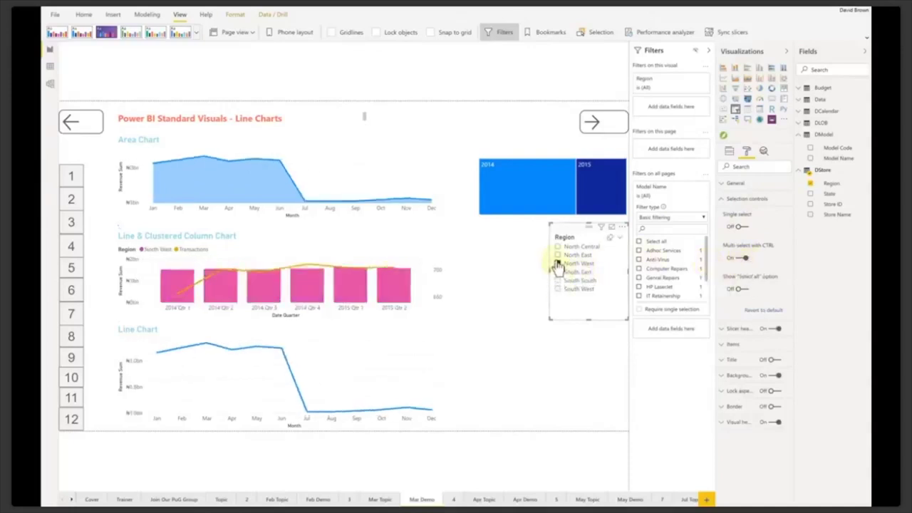
pyautogui.keyDown('ctrl'); pyautogui.click(557, 272); pyautogui.keyUp('ctrl')
pyautogui.click(557, 272)
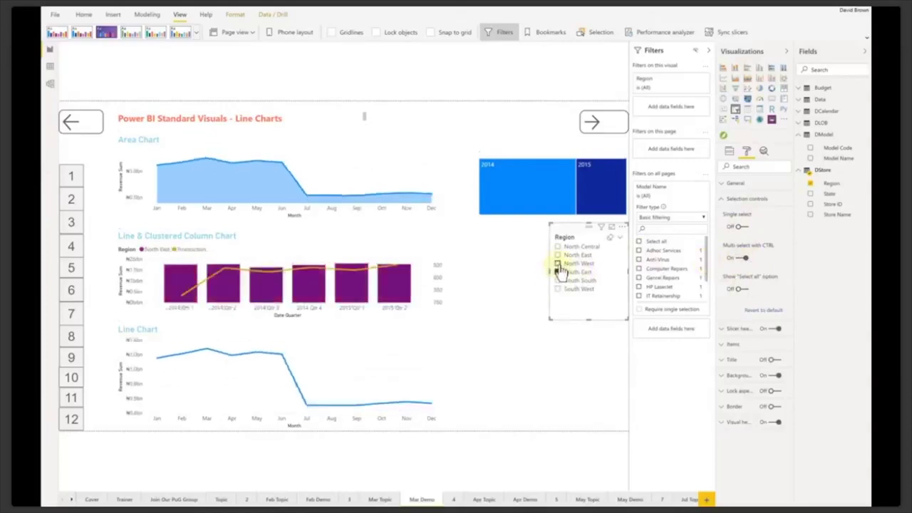
pyautogui.click(558, 263)
pyautogui.click(558, 272)
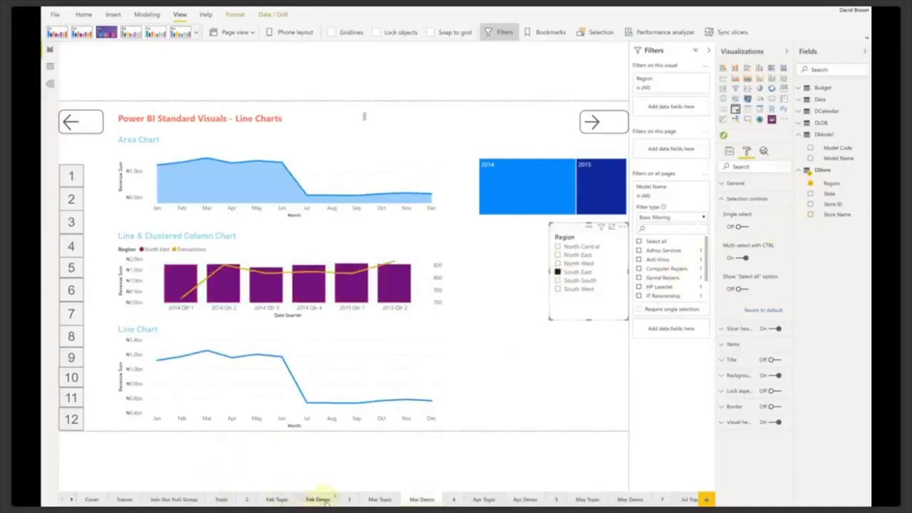
pyautogui.click(319, 499)
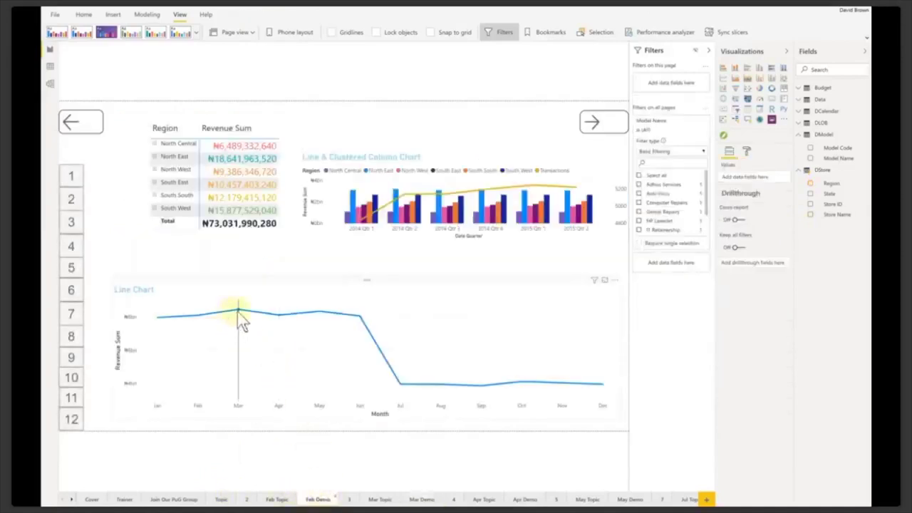
# Cross-filter by the Mar point, then step through Mar Topic, Mar Demo, Apr Topic and Apr Demo
pyautogui.click(240, 313)
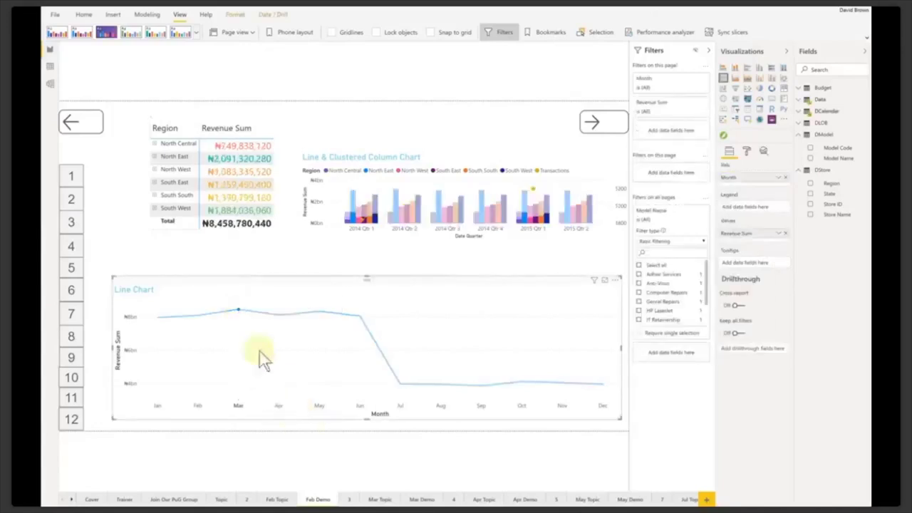
pyautogui.click(389, 500)
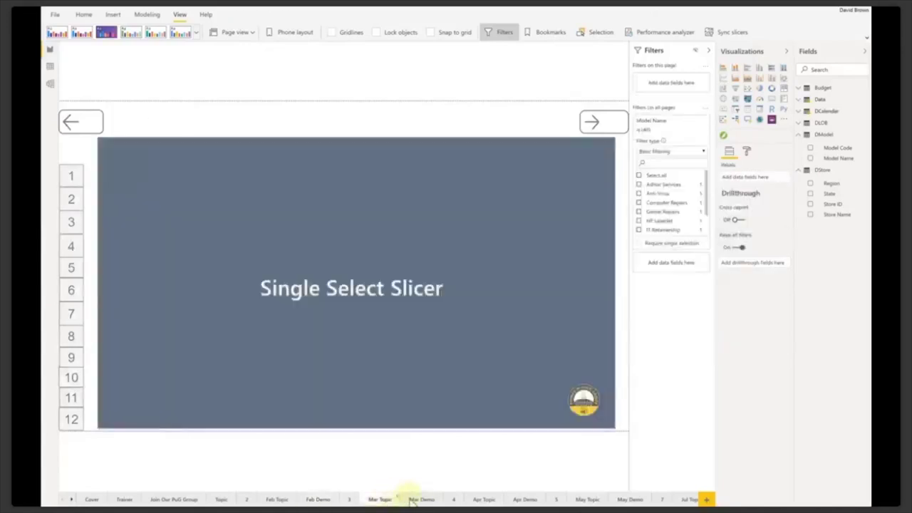
pyautogui.click(433, 499)
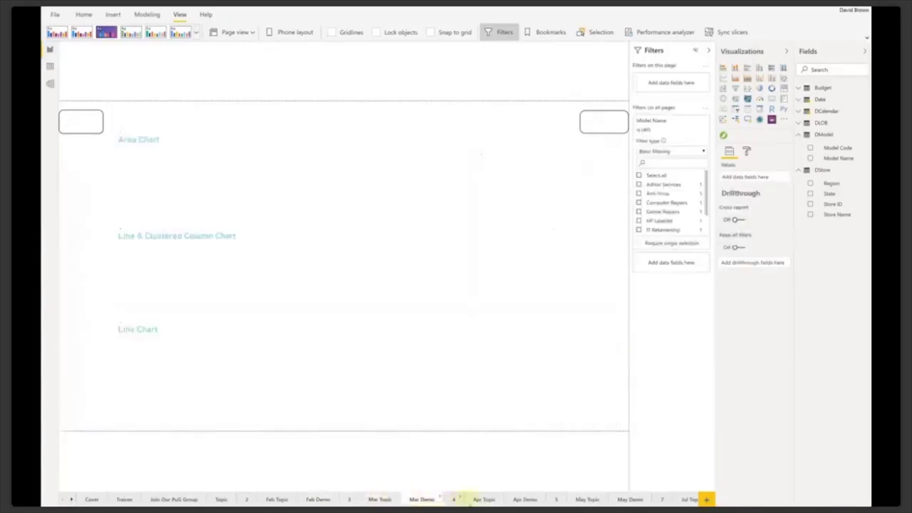
pyautogui.click(497, 500)
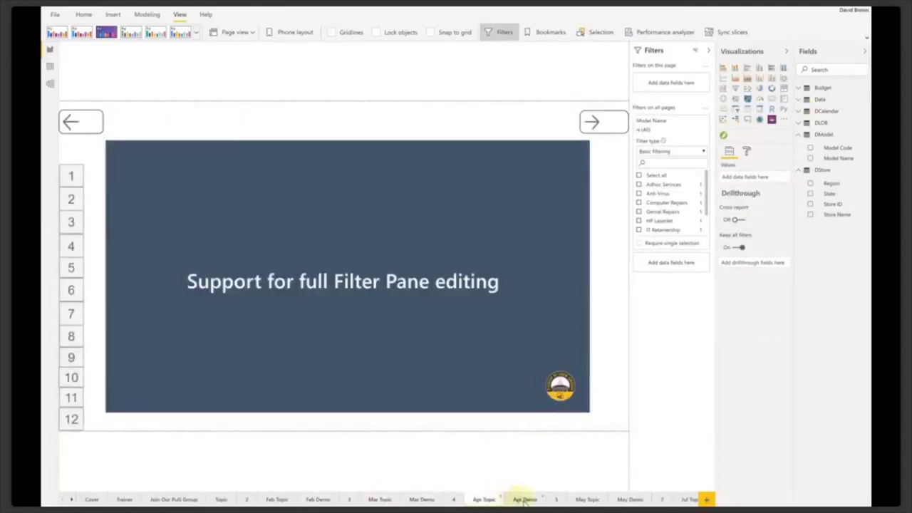
pyautogui.click(524, 500)
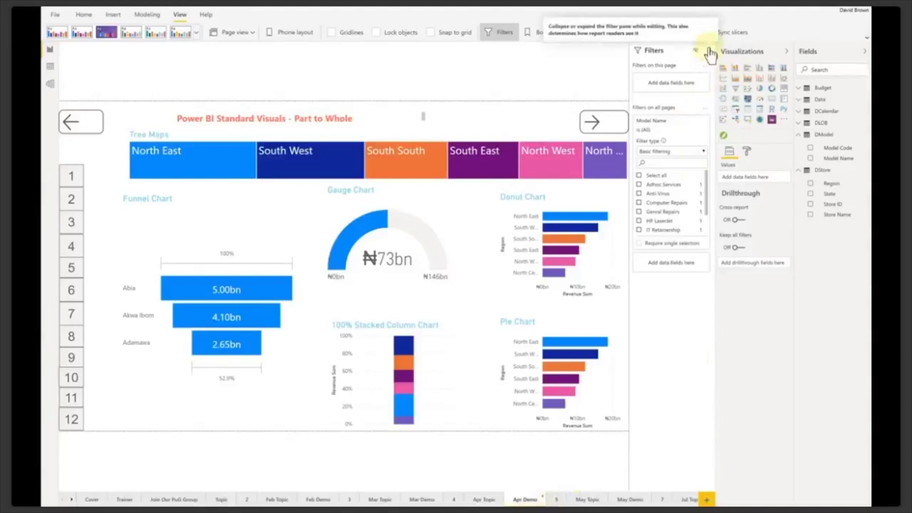
# Hide the Filters pane and go to the May 2019 Updates slide
pyautogui.click(502, 32)
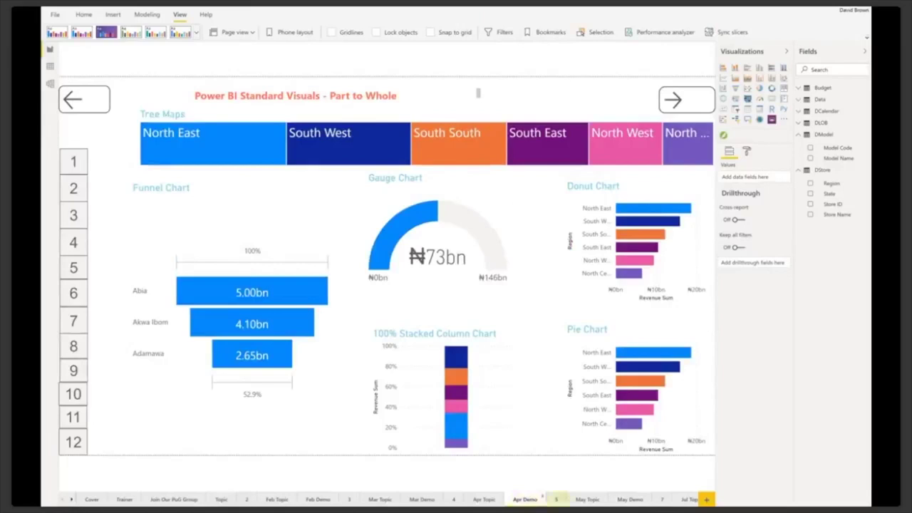
pyautogui.click(555, 499)
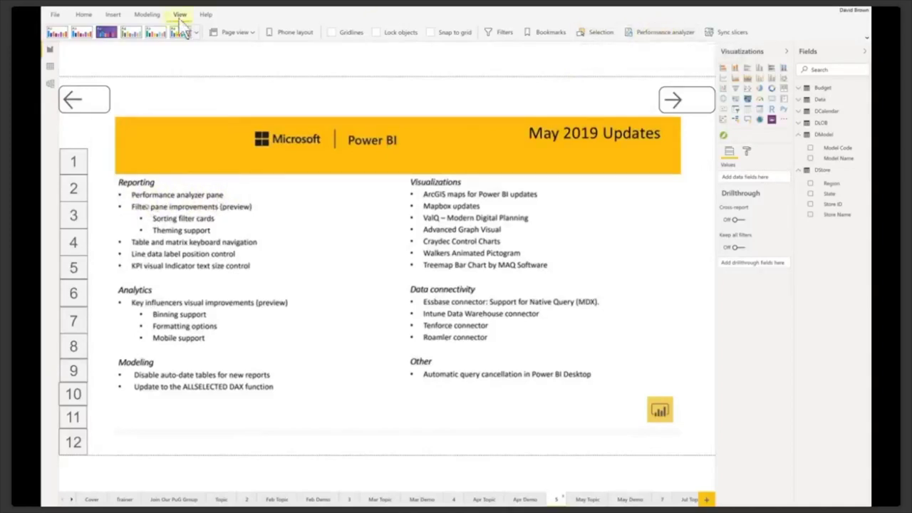
# Expand the ribbon and start a Performance analyzer recording beside the May 2019 Updates slide
pyautogui.click(865, 38)
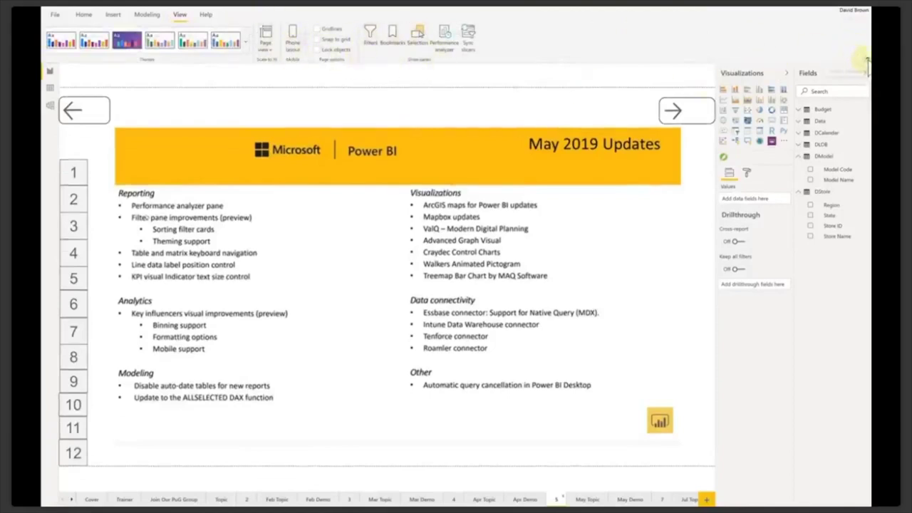
pyautogui.click(444, 43)
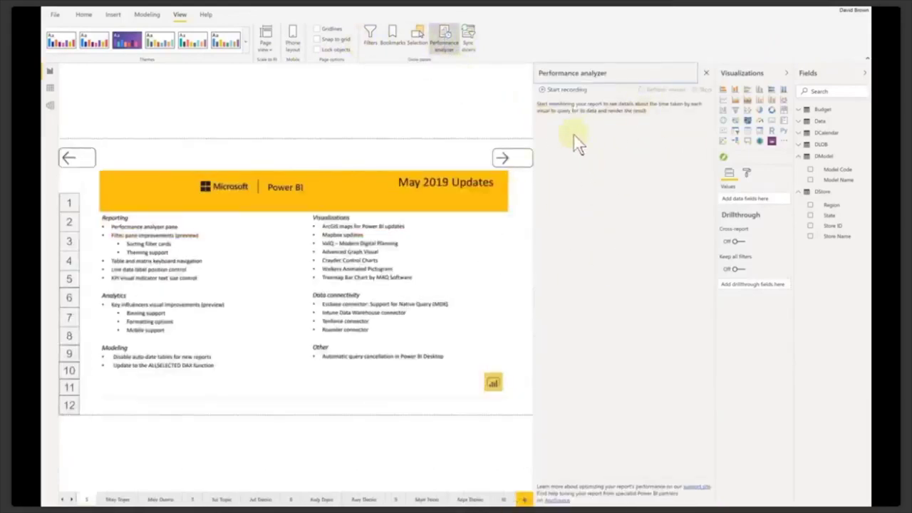
pyautogui.click(563, 92)
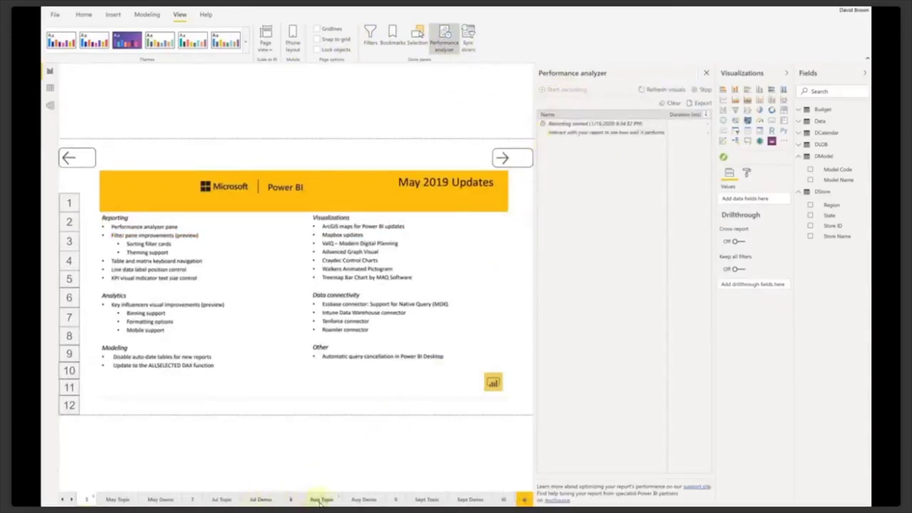
pyautogui.click(62, 499)
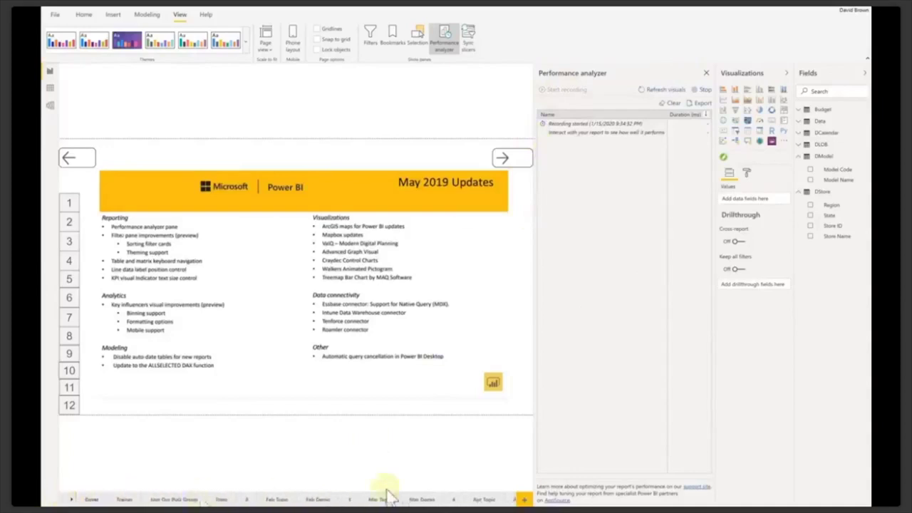
# Open the Mar Demo page, check the Text box timings and cross-highlight the Area Chart
pyautogui.click(422, 499)
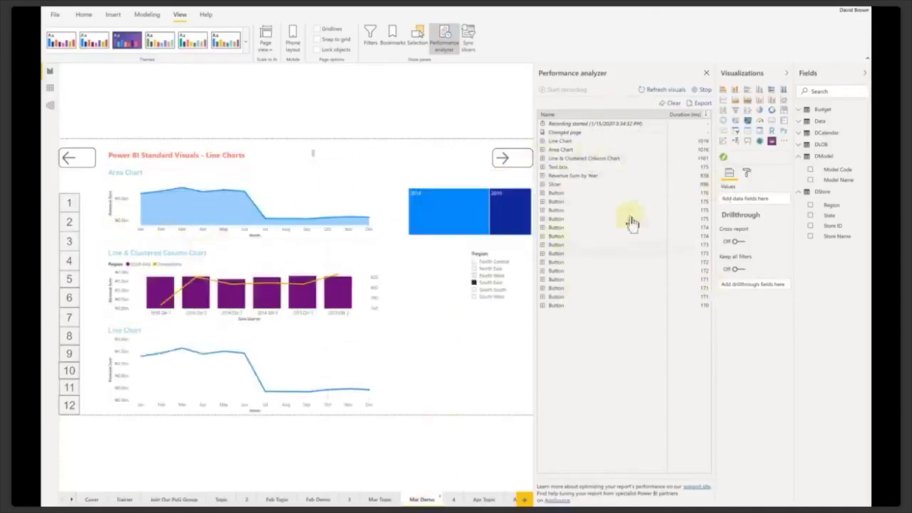
pyautogui.click(543, 168)
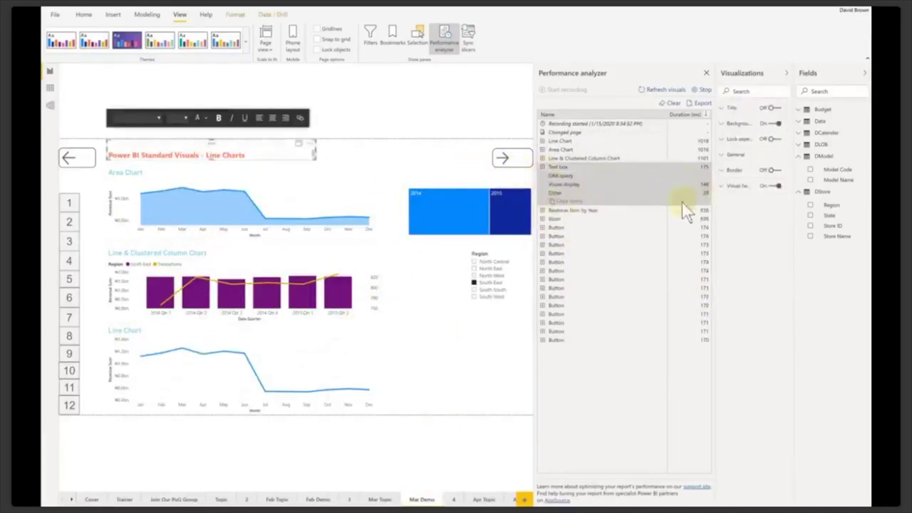
pyautogui.click(542, 168)
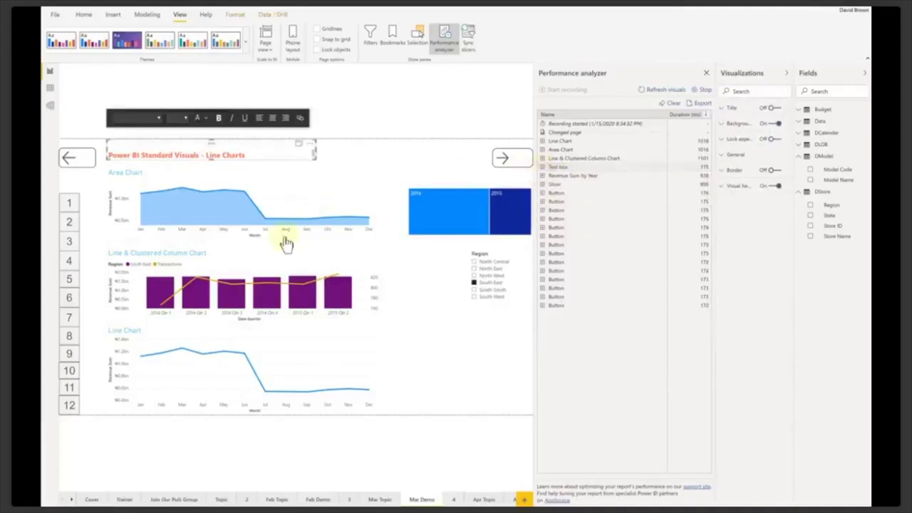
pyautogui.click(319, 189)
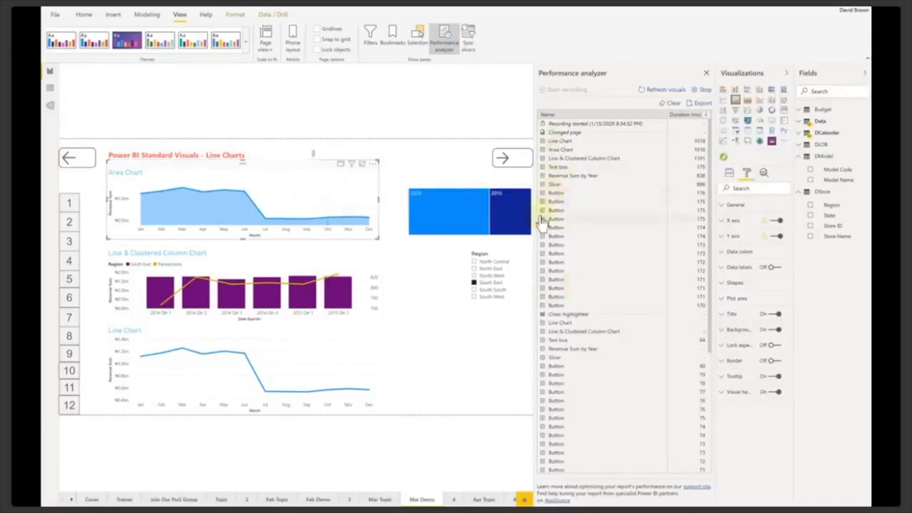
# Copy the Line Chart's DAX query from its timings and return to May 2019 Updates
pyautogui.click(542, 142)
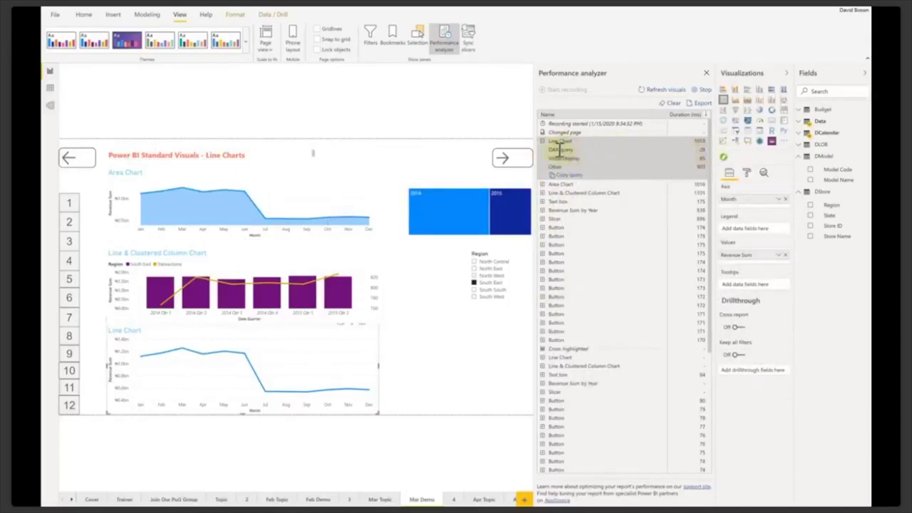
pyautogui.click(570, 175)
pyautogui.click(71, 501)
pyautogui.click(71, 501)
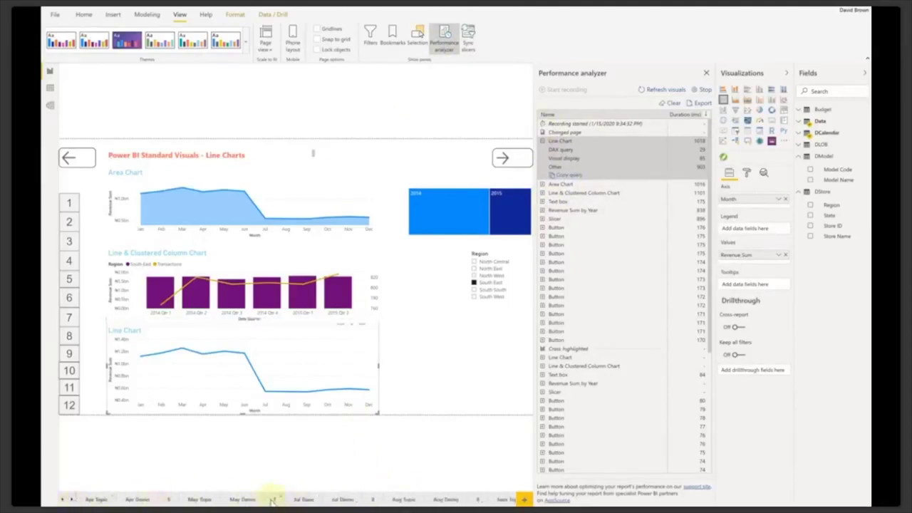
pyautogui.click(168, 499)
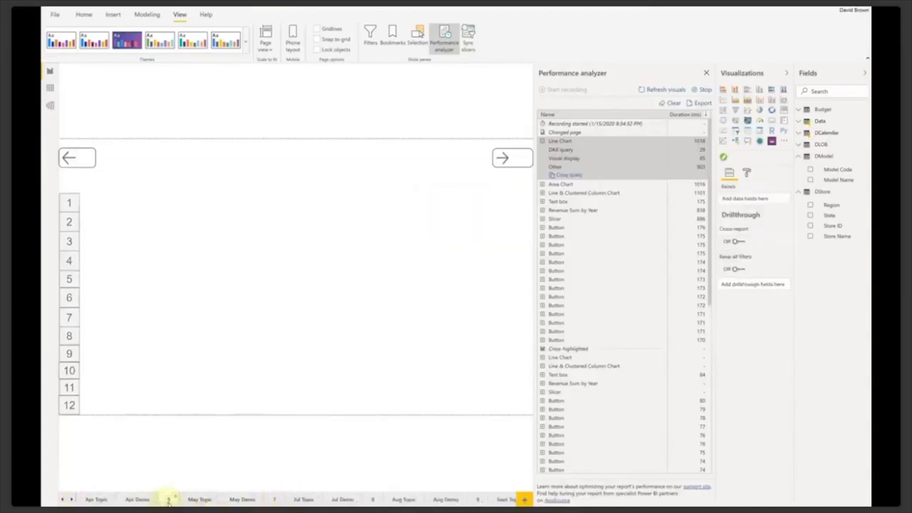
# Close Performance analyzer, collapse the Visualizations and Fields panes, and show the May Topic slide
pyautogui.click(706, 72)
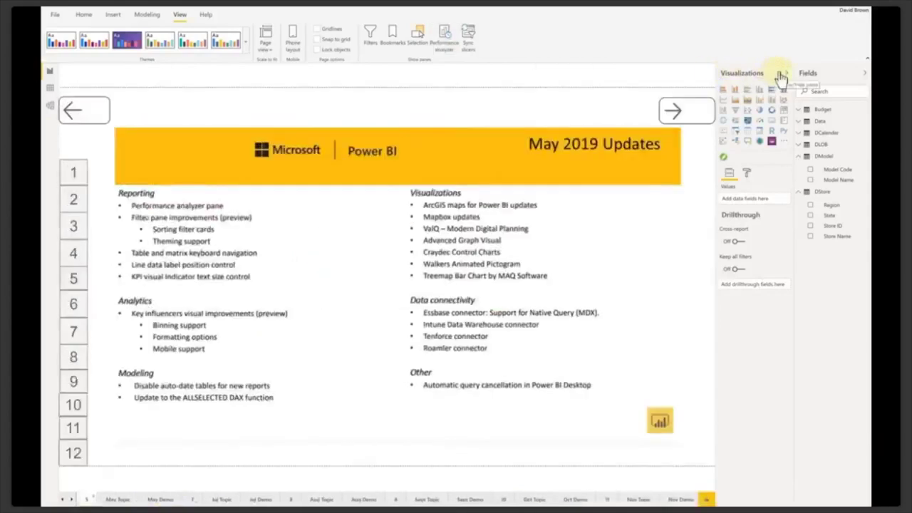
pyautogui.click(783, 74)
pyautogui.click(864, 76)
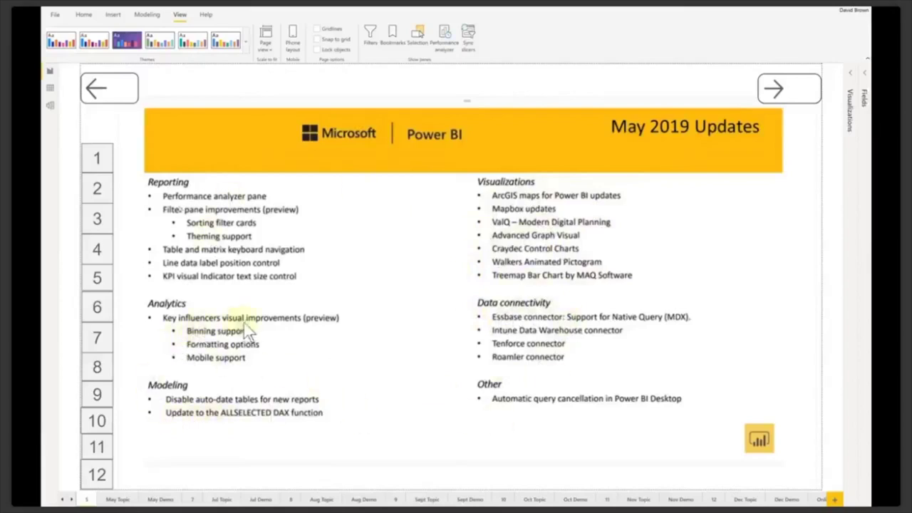
pyautogui.click(118, 500)
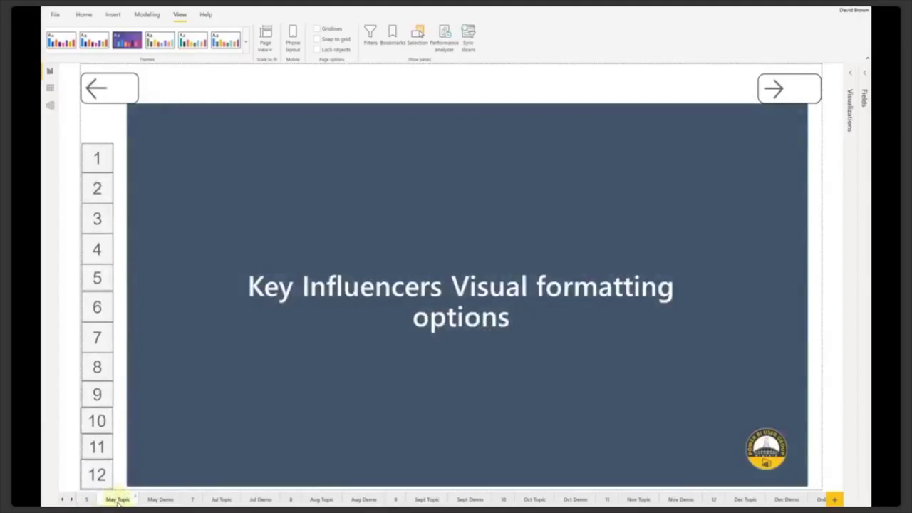
# Go to the blank May Demo page and expand the Visualizations pane
pyautogui.click(171, 498)
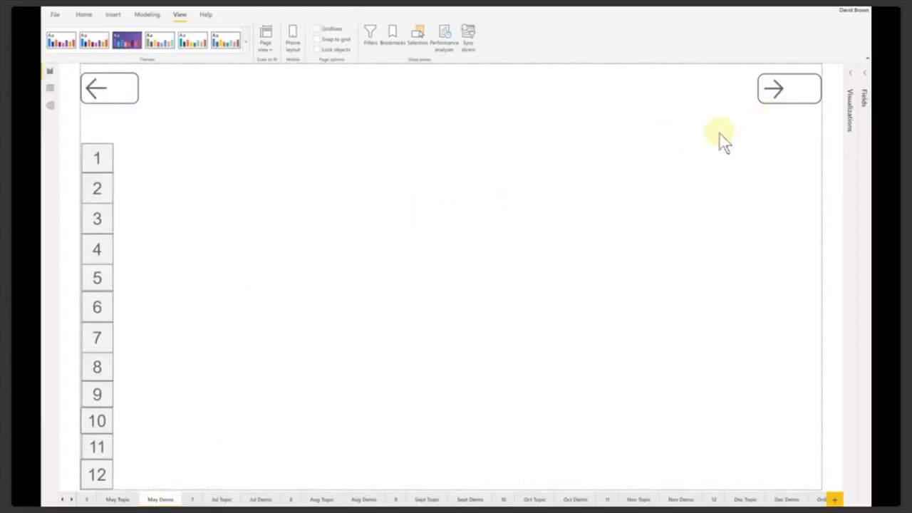
pyautogui.click(849, 74)
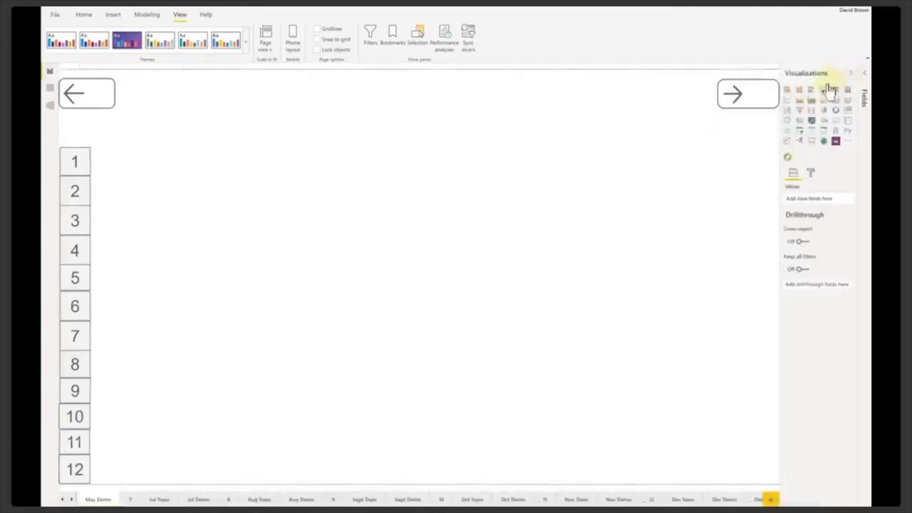
# Add a Key influencers visual and size it to fill the May Demo page
pyautogui.click(786, 142)
pyautogui.moveTo(186, 151); pyautogui.dragTo(168, 122)
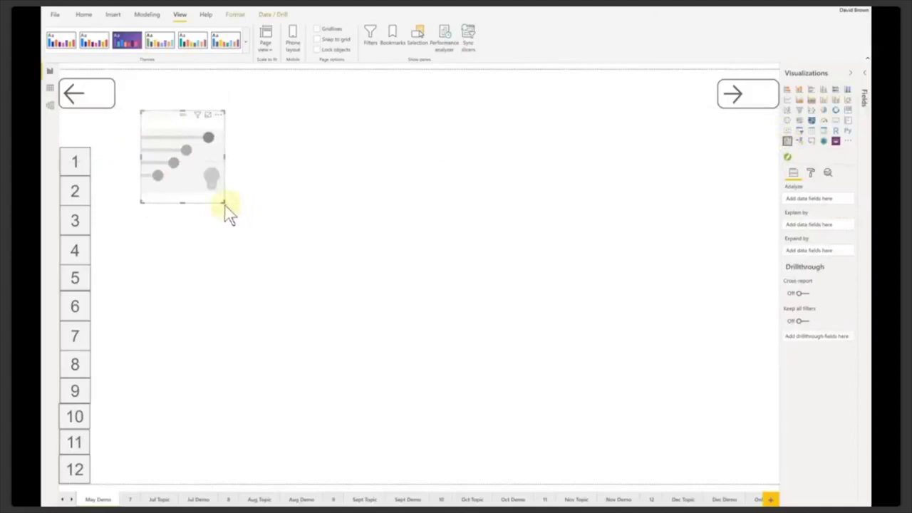
pyautogui.moveTo(224, 202); pyautogui.dragTo(708, 464)
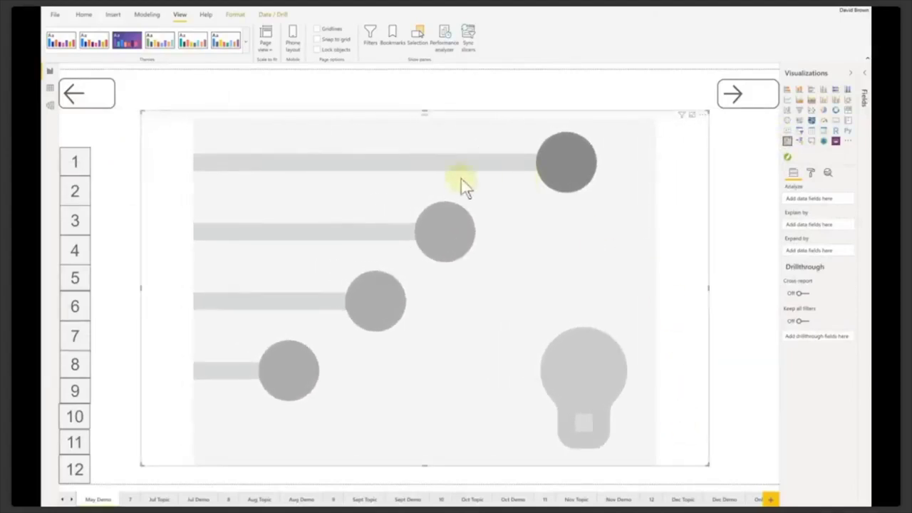
pyautogui.moveTo(453, 118)
pyautogui.mouseDown()
pyautogui.moveTo(430, 116)
pyautogui.moveTo(442, 116)
pyautogui.mouseUp()
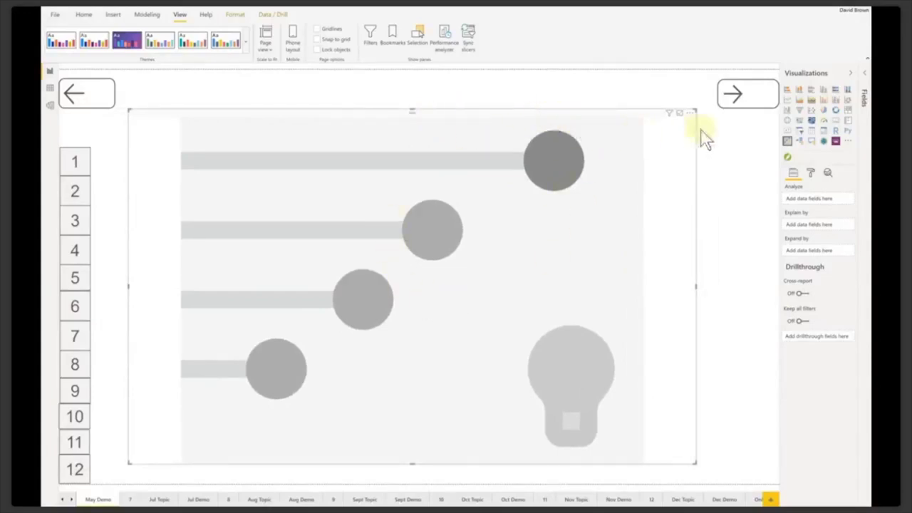
# Set Budget Variance from the Budget table as the field to analyze
pyautogui.click(864, 82)
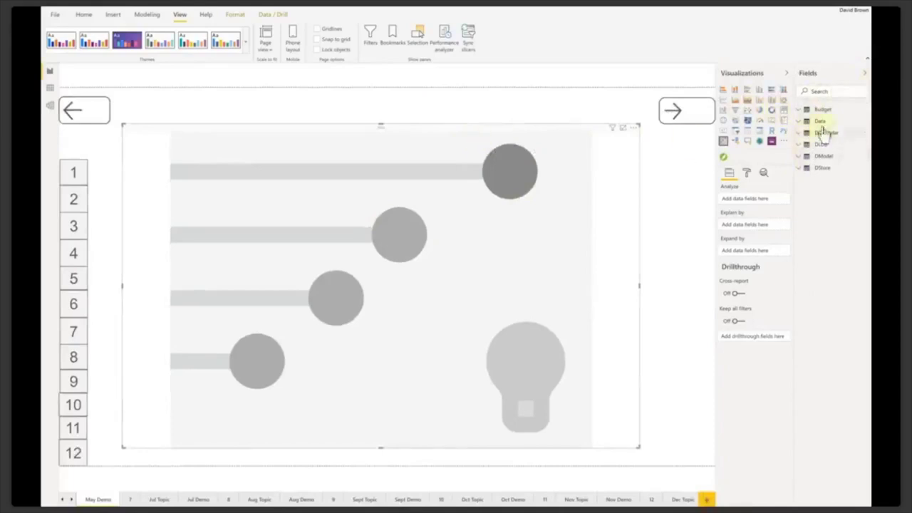
pyautogui.click(800, 111)
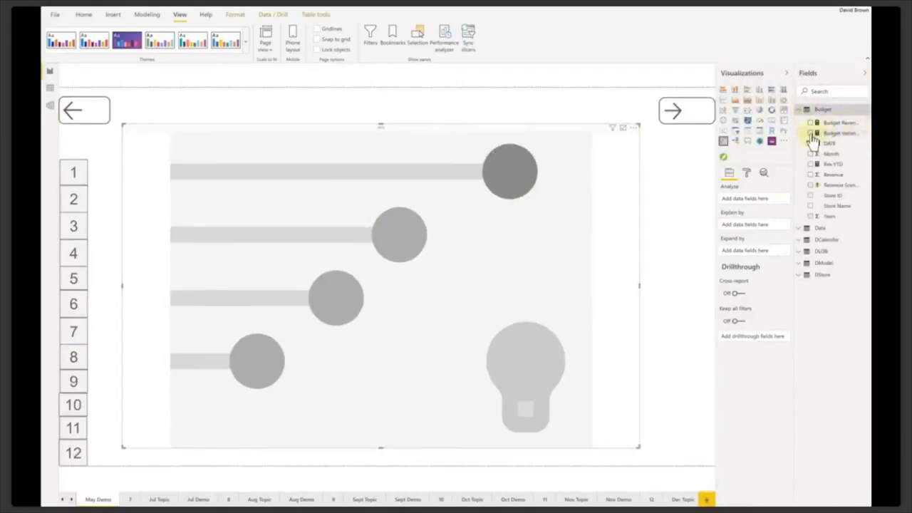
pyautogui.click(810, 134)
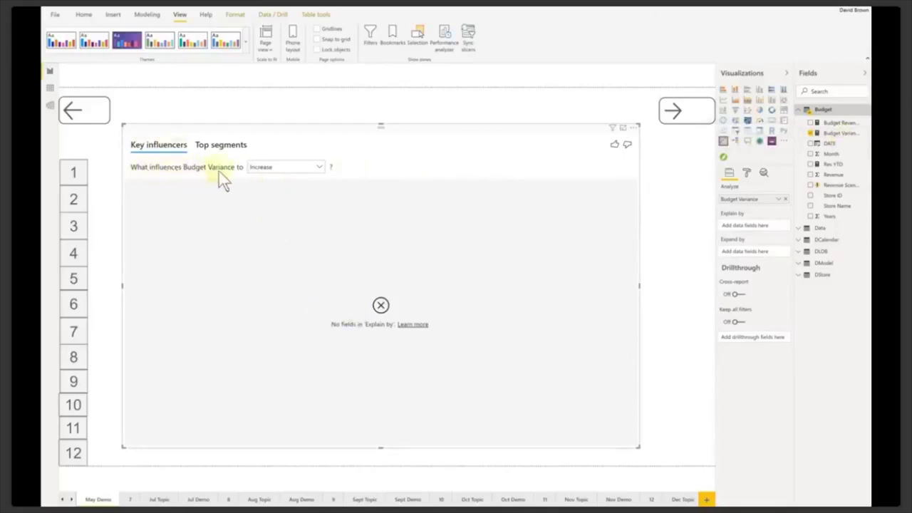
pyautogui.click(299, 169)
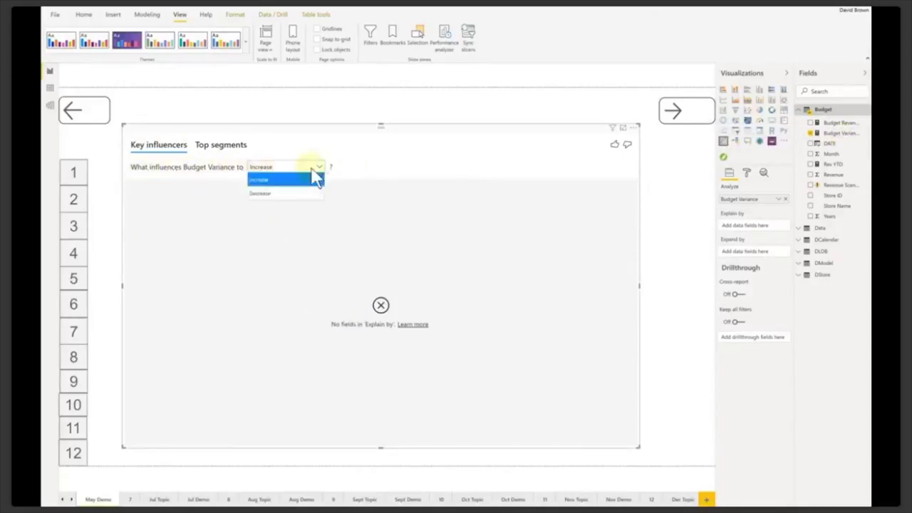
# Analyze Budget Variance decreases and explain them by plain Date from DCalendar
pyautogui.click(288, 193)
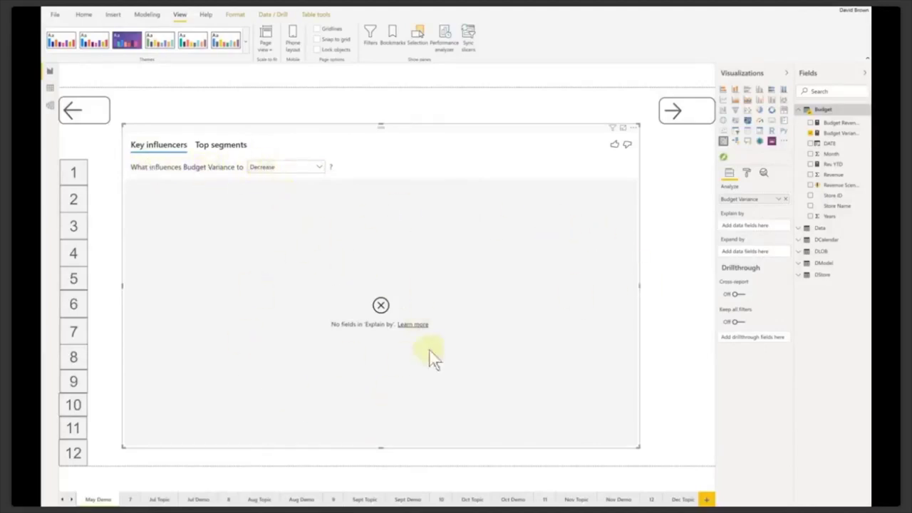
pyautogui.click(802, 111)
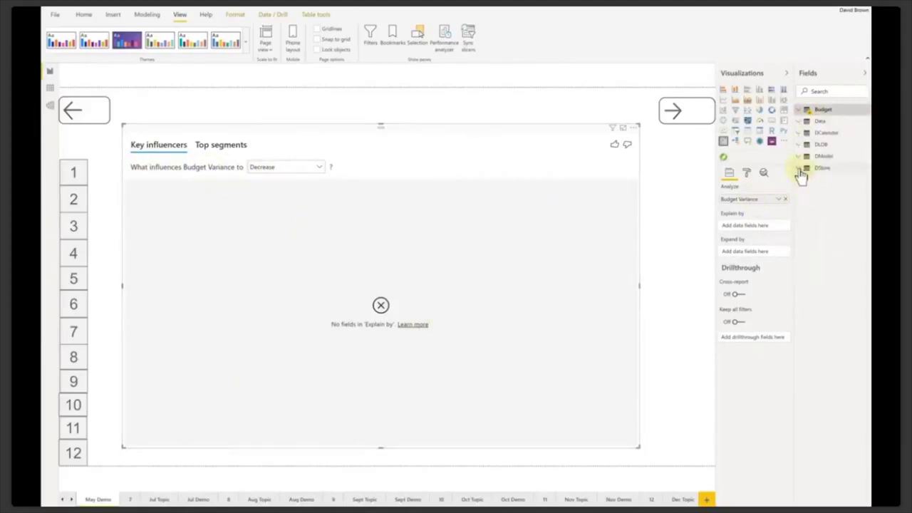
pyautogui.click(799, 134)
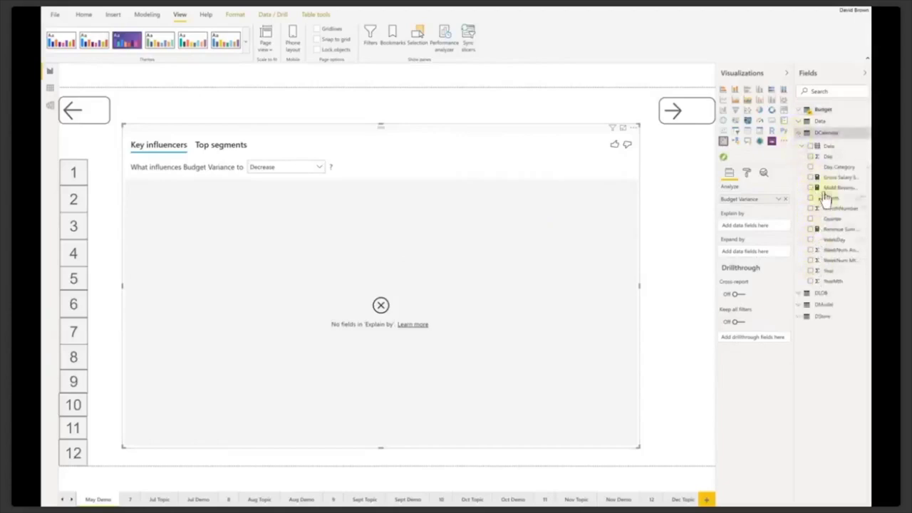
pyautogui.click(811, 147)
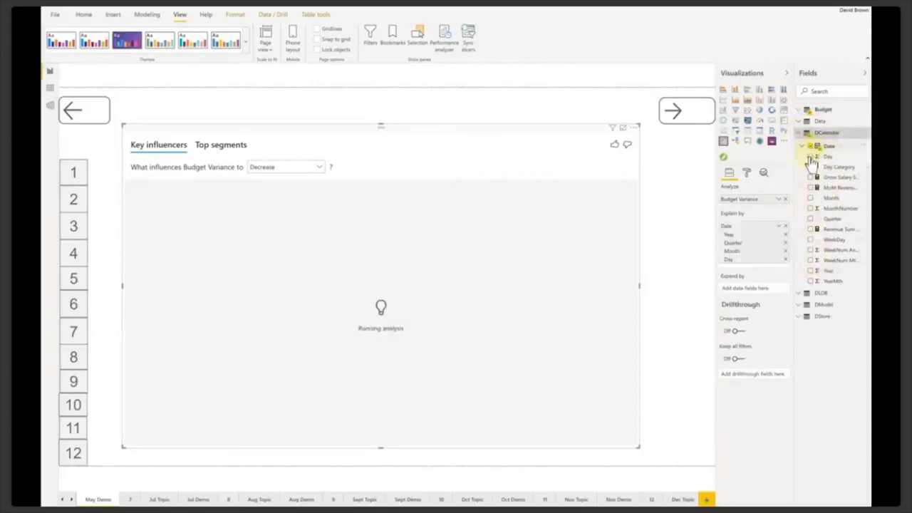
pyautogui.click(779, 226)
pyautogui.click(798, 281)
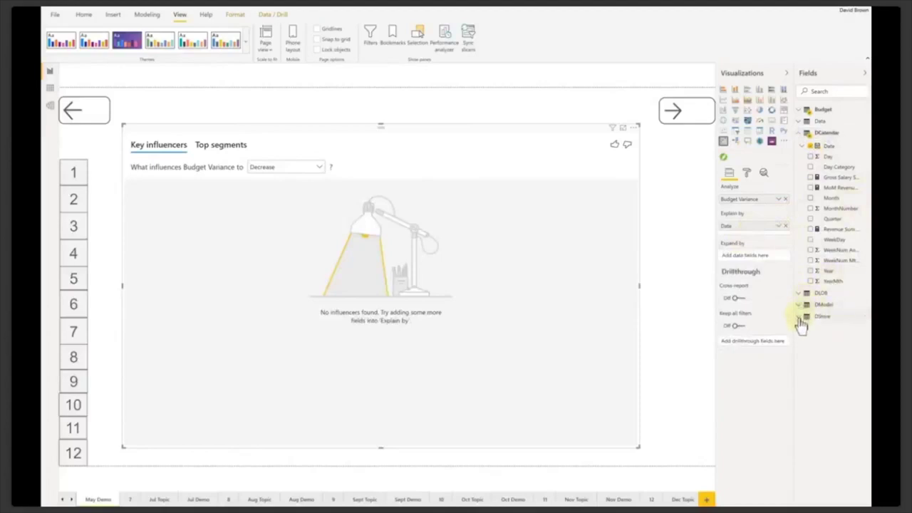
# Add Region, State and Store Name from DStore as explanatory factors
pyautogui.click(799, 317)
pyautogui.click(810, 331)
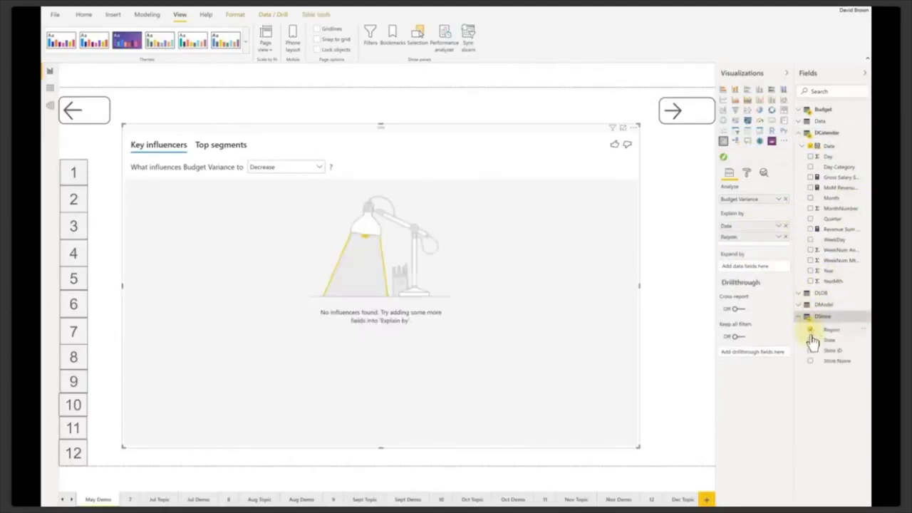
pyautogui.click(812, 341)
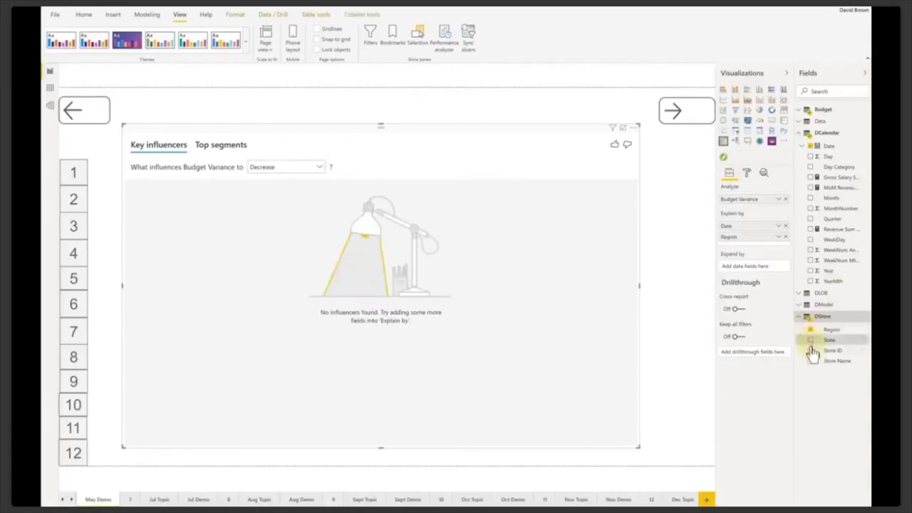
pyautogui.moveTo(812, 349); pyautogui.dragTo(417, 193)
pyautogui.moveTo(423, 249); pyautogui.dragTo(360, 284)
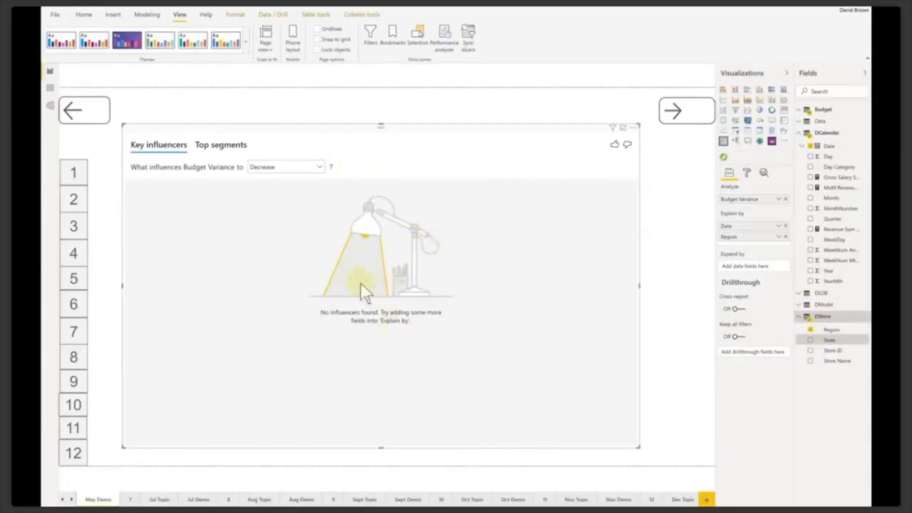
pyautogui.click(810, 341)
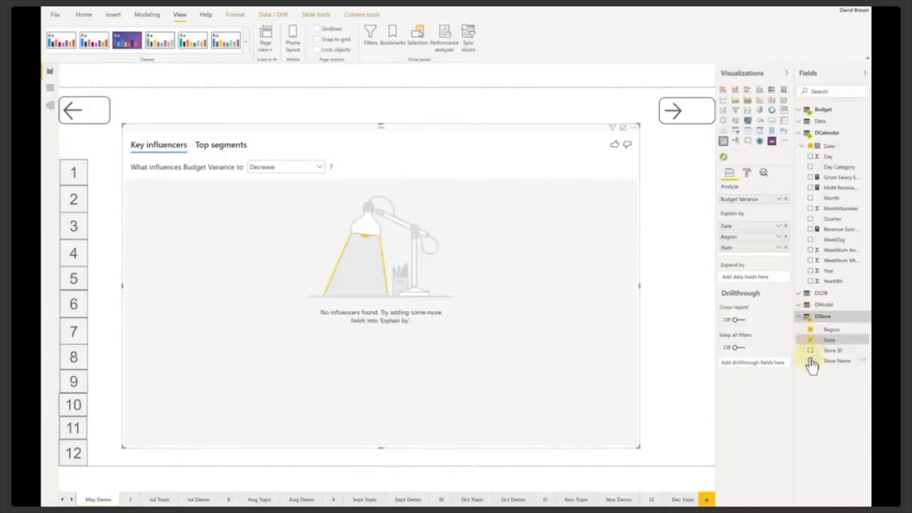
pyautogui.click(810, 361)
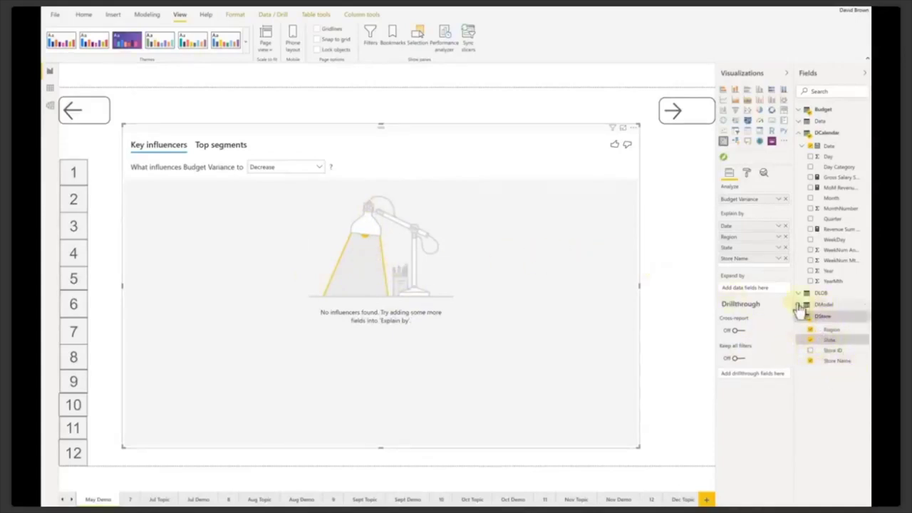
# Add Model Name from DModel as an explanatory factor
pyautogui.click(799, 305)
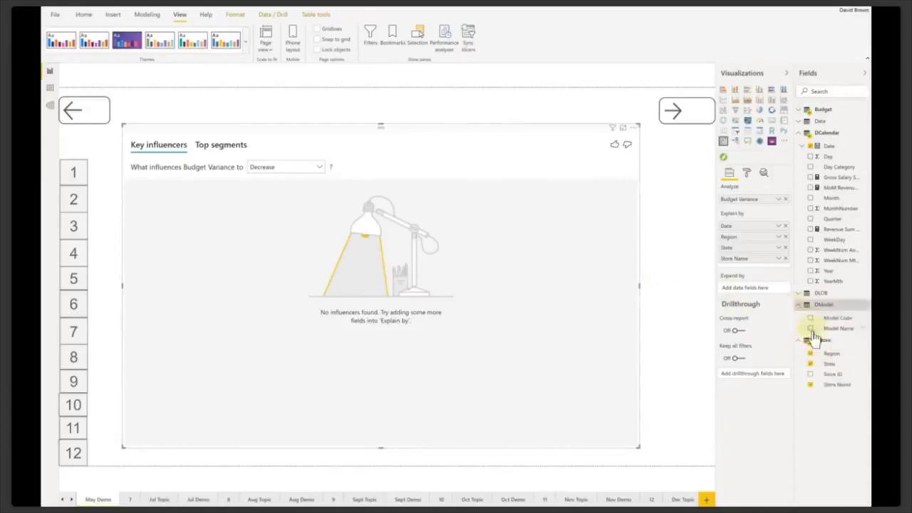
pyautogui.click(810, 328)
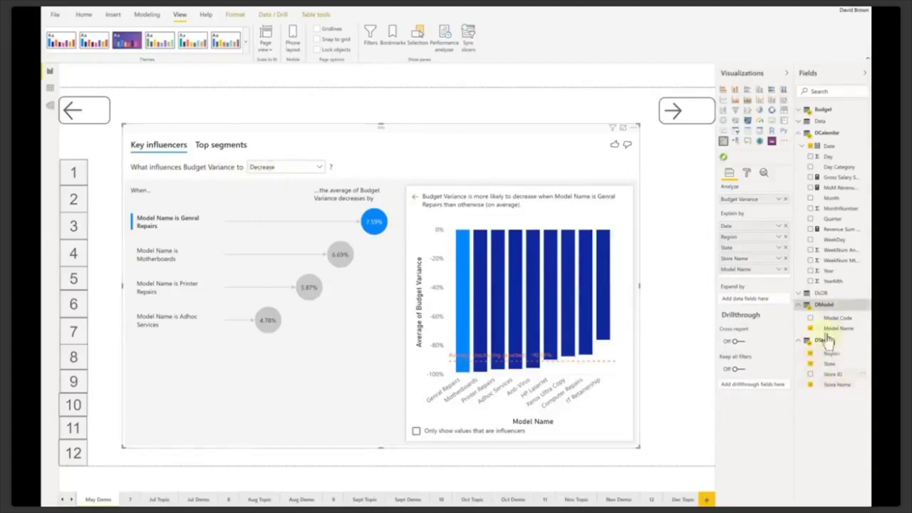
pyautogui.moveTo(827, 339); pyautogui.dragTo(162, 260)
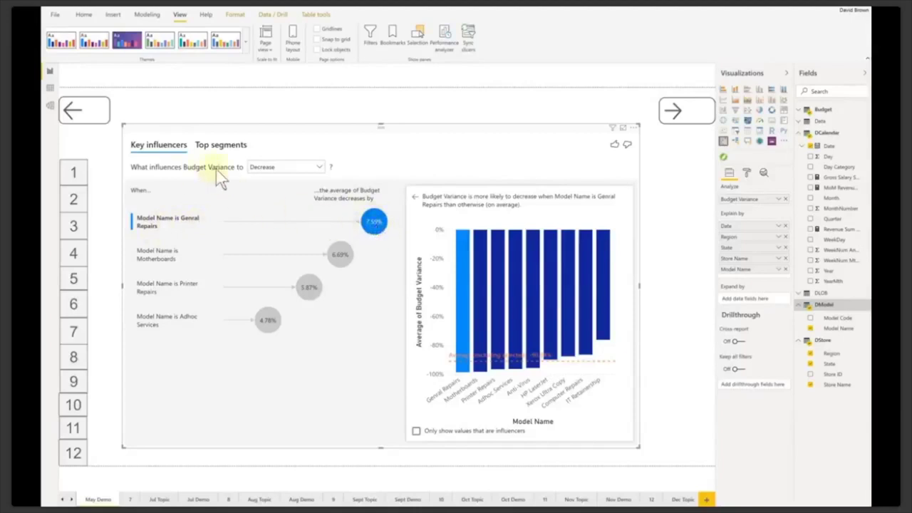
# Inspect the Motherboards influencer and show only model names that are influencers
pyautogui.click(340, 259)
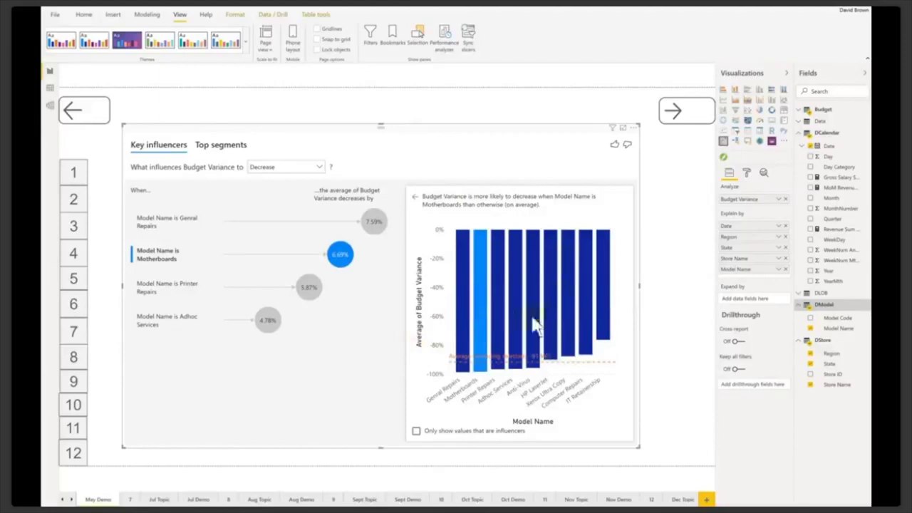
pyautogui.click(417, 432)
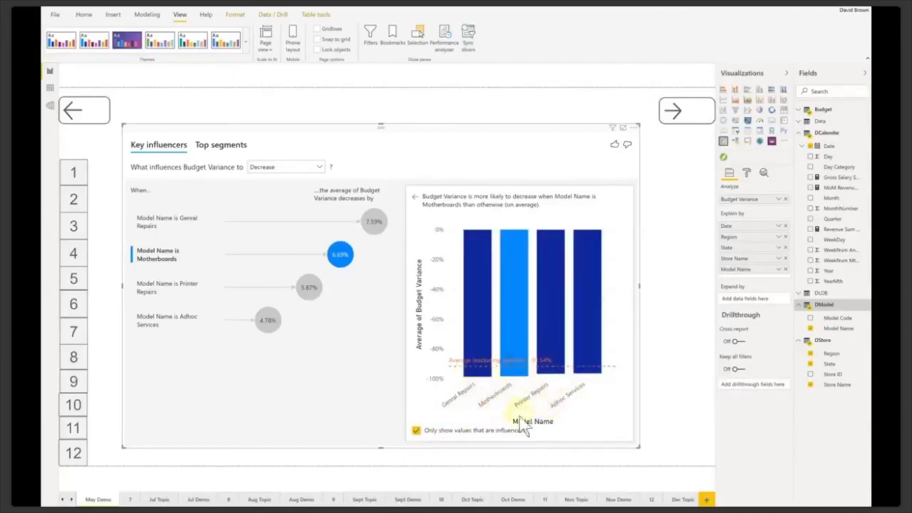
pyautogui.click(220, 148)
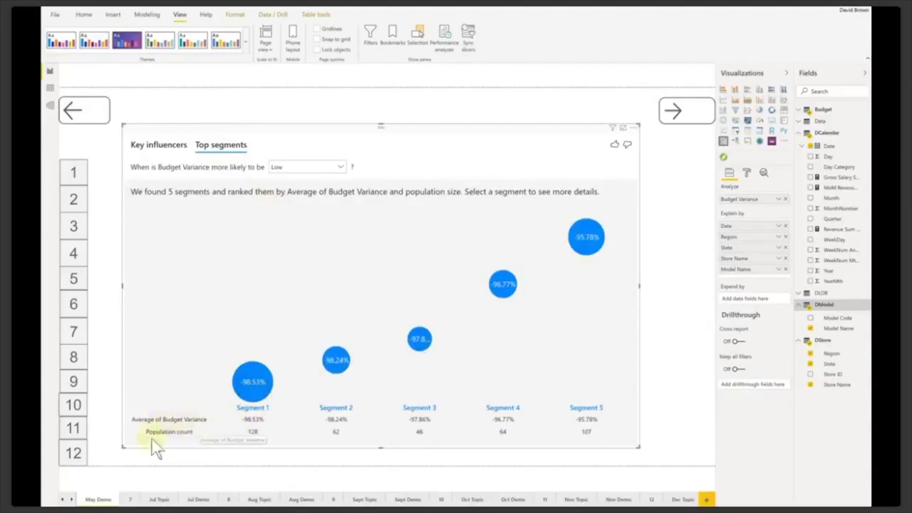
# Inspect Top segment 1, switch to High Budget Variance, then return to Key influencers
pyautogui.click(249, 365)
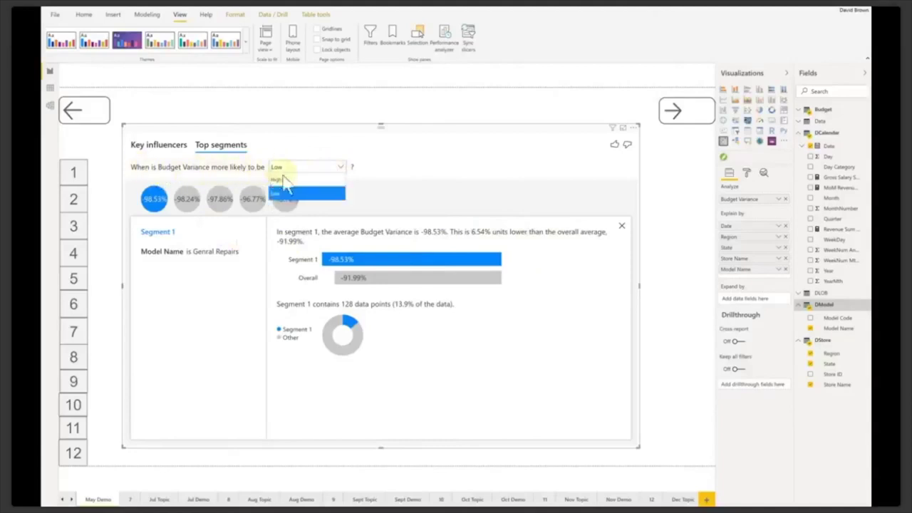
pyautogui.click(286, 181)
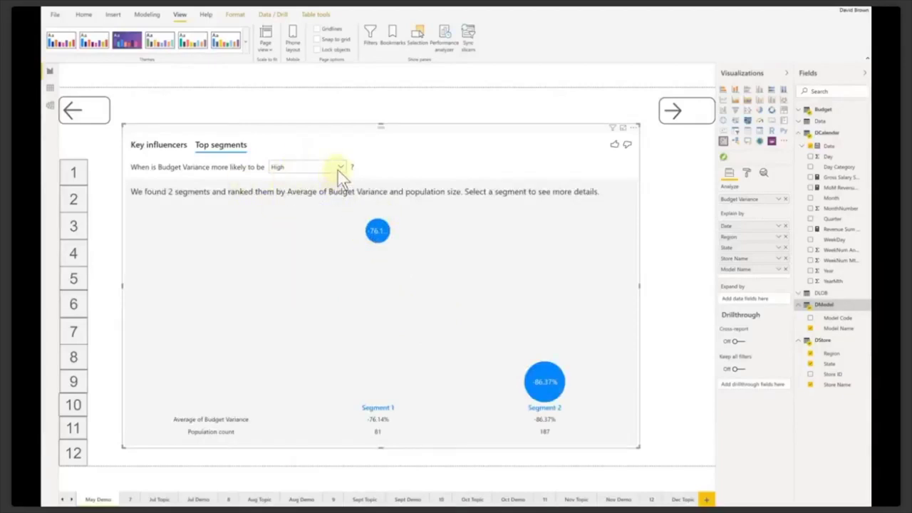
pyautogui.click(173, 153)
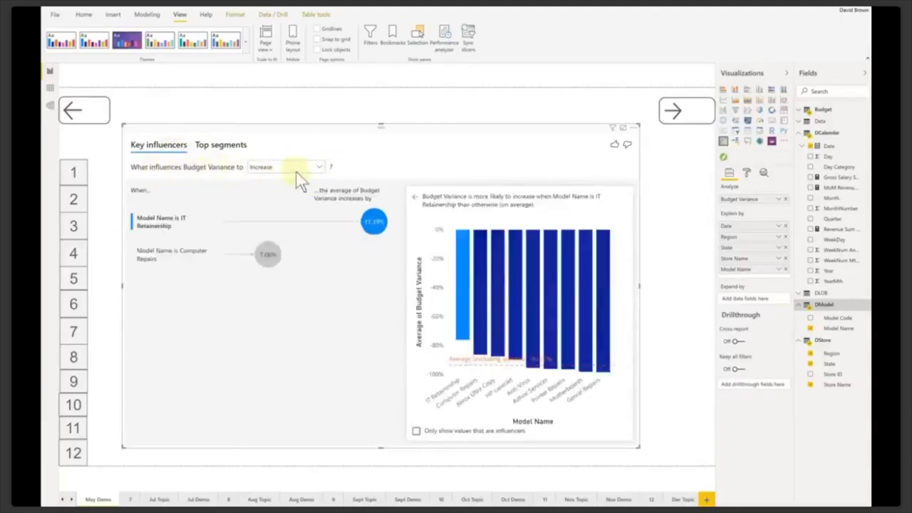
# Switch the analysis back to Budget Variance decreases and return to the May 2019 Updates slide
pyautogui.click(321, 168)
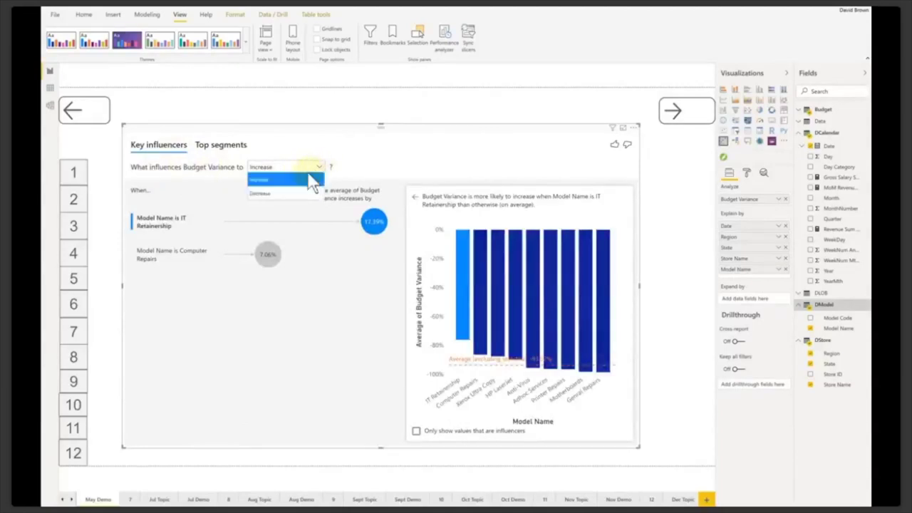
pyautogui.click(265, 197)
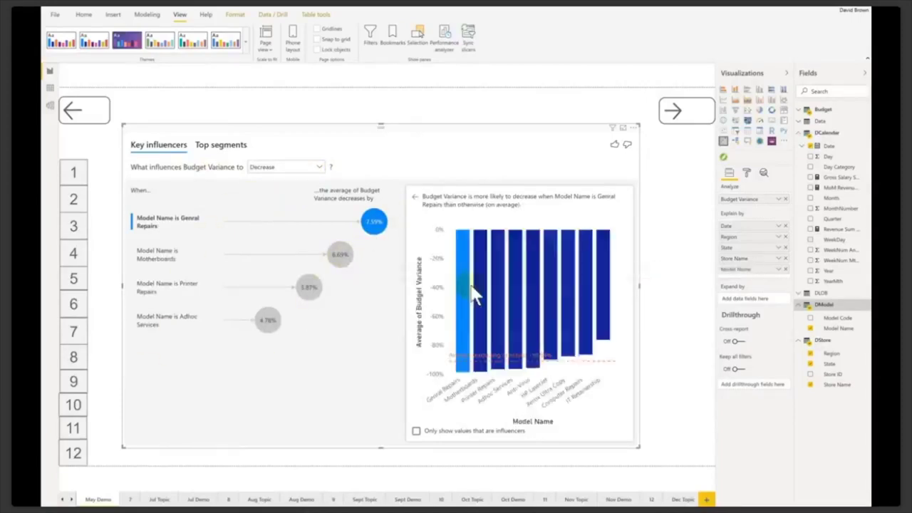
pyautogui.click(62, 501)
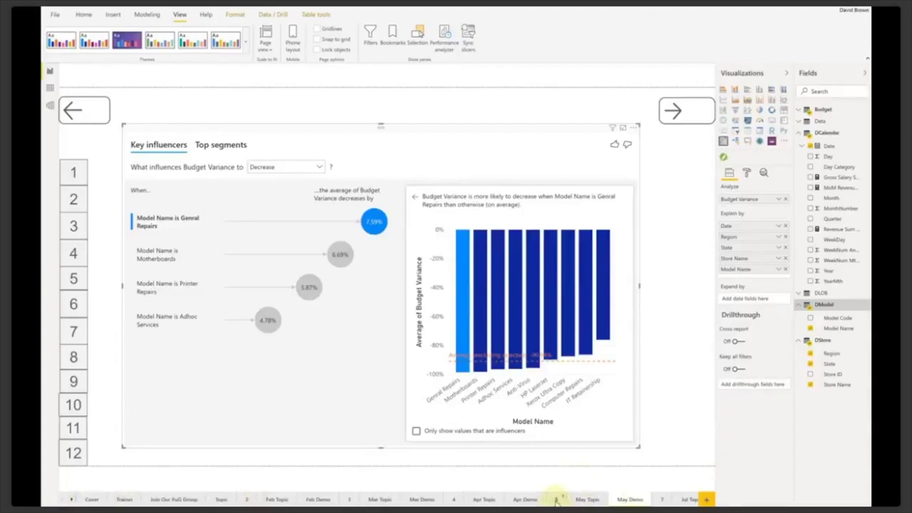
pyautogui.click(556, 499)
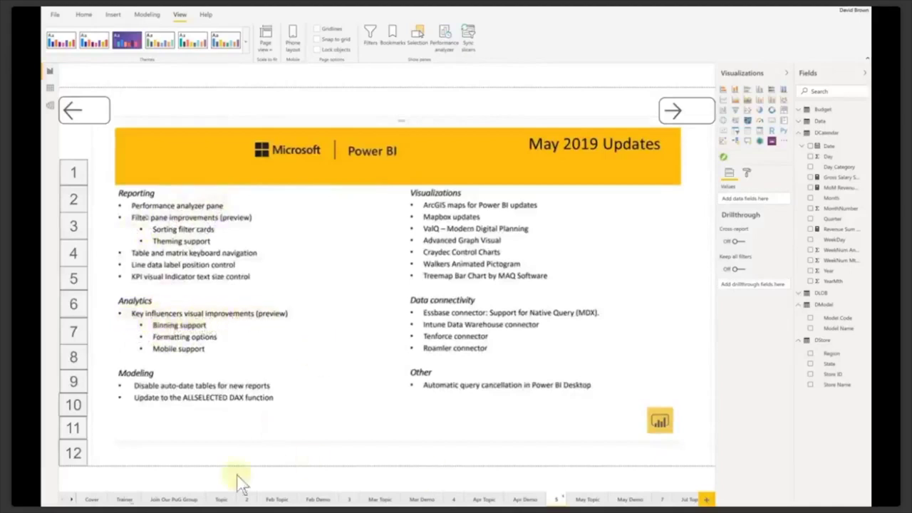
# Scroll through the page tabs and return to the May Demo page
pyautogui.click(71, 501)
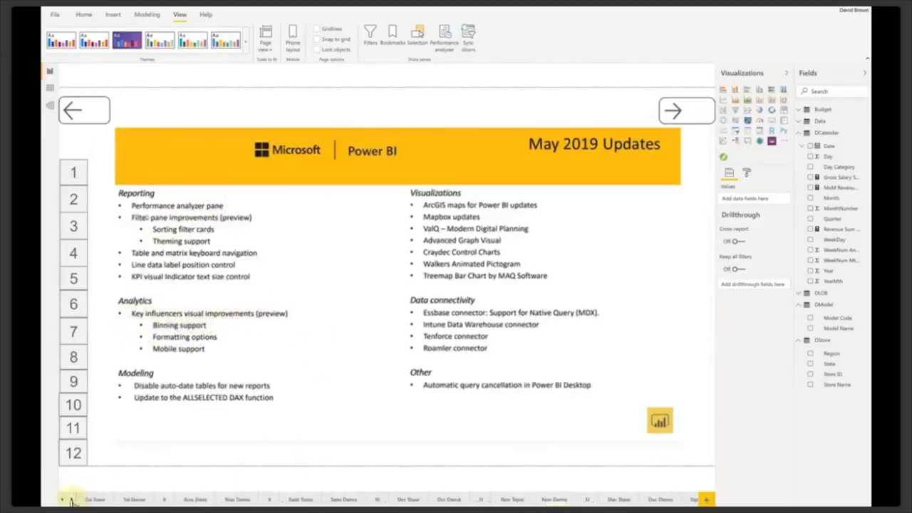
pyautogui.click(70, 501)
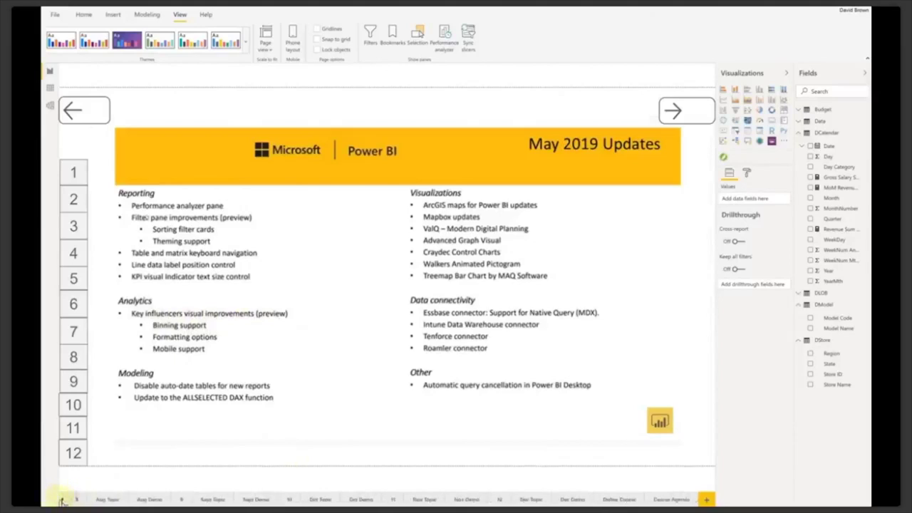
pyautogui.click(63, 501)
pyautogui.click(62, 501)
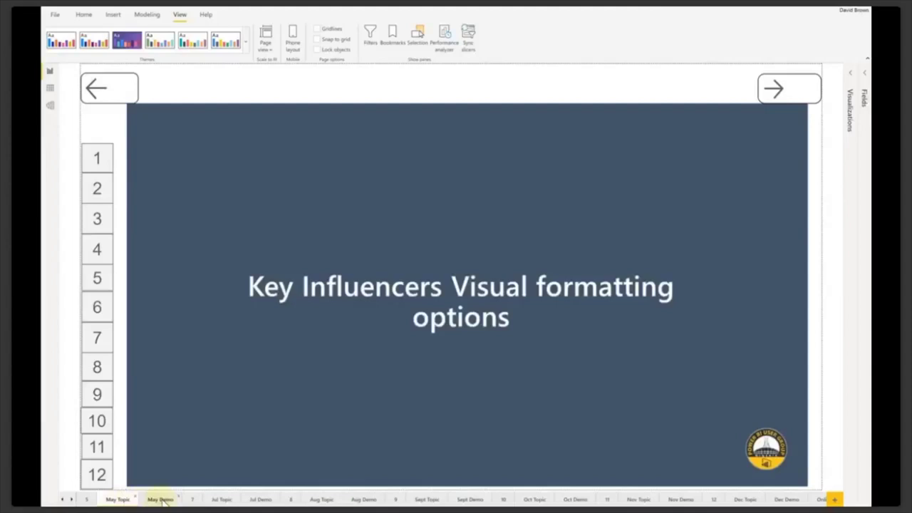
pyautogui.click(161, 499)
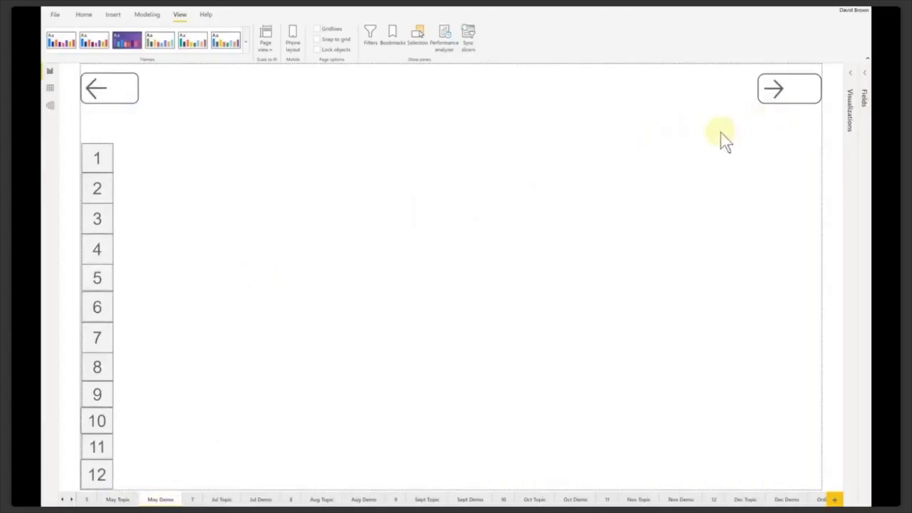
# Add a Key influencers visual and stretch it across most of the May Demo page
pyautogui.click(850, 75)
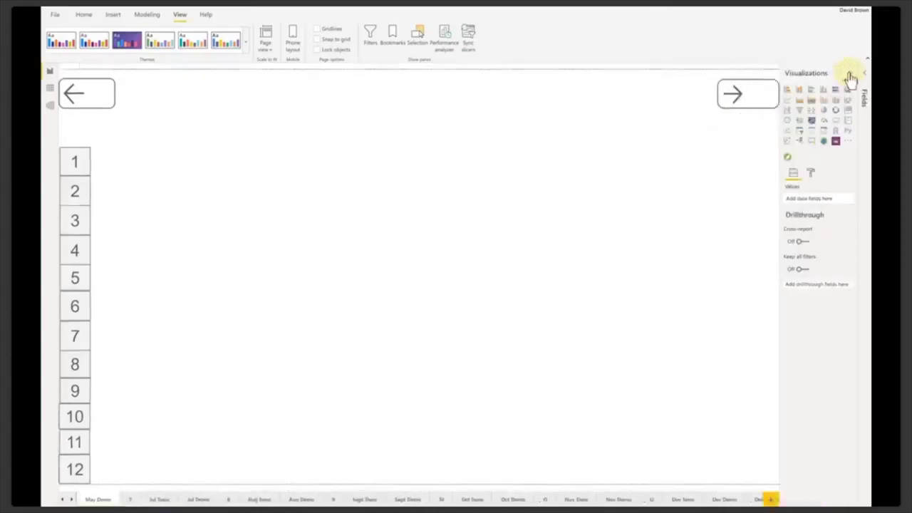
pyautogui.click(787, 142)
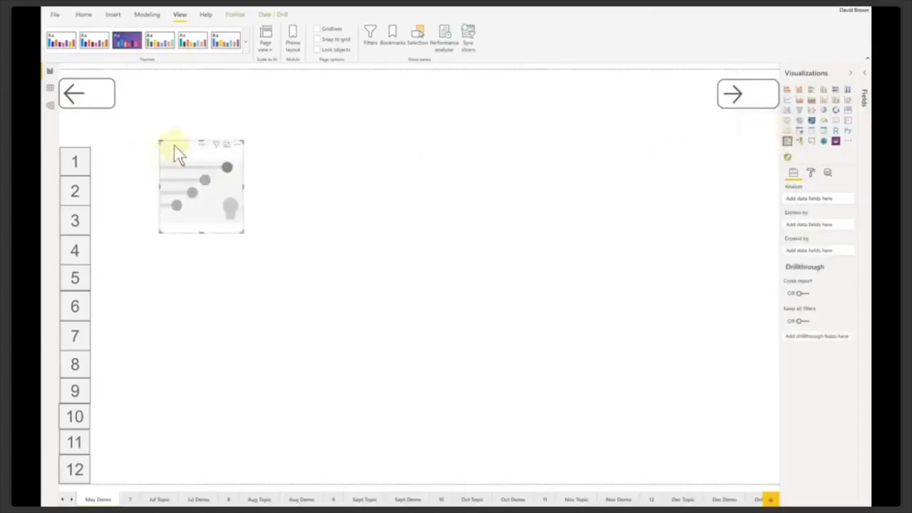
pyautogui.moveTo(175, 143); pyautogui.dragTo(166, 115)
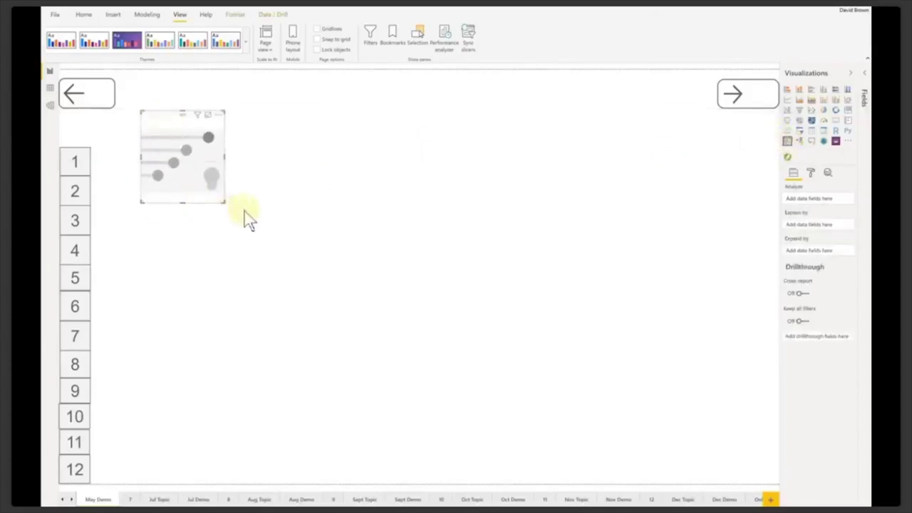
pyautogui.moveTo(224, 202); pyautogui.dragTo(708, 464)
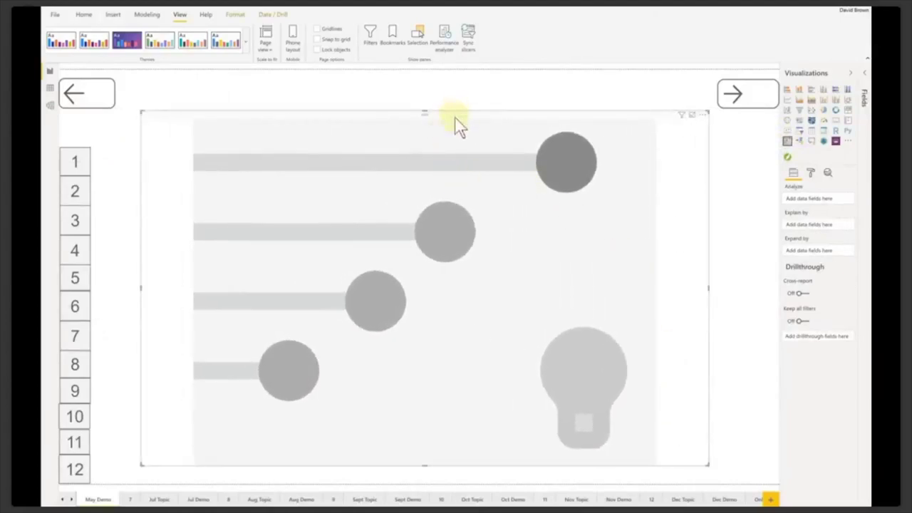
pyautogui.moveTo(455, 119)
pyautogui.mouseDown()
pyautogui.moveTo(425, 119)
pyautogui.moveTo(441, 116)
pyautogui.mouseUp()
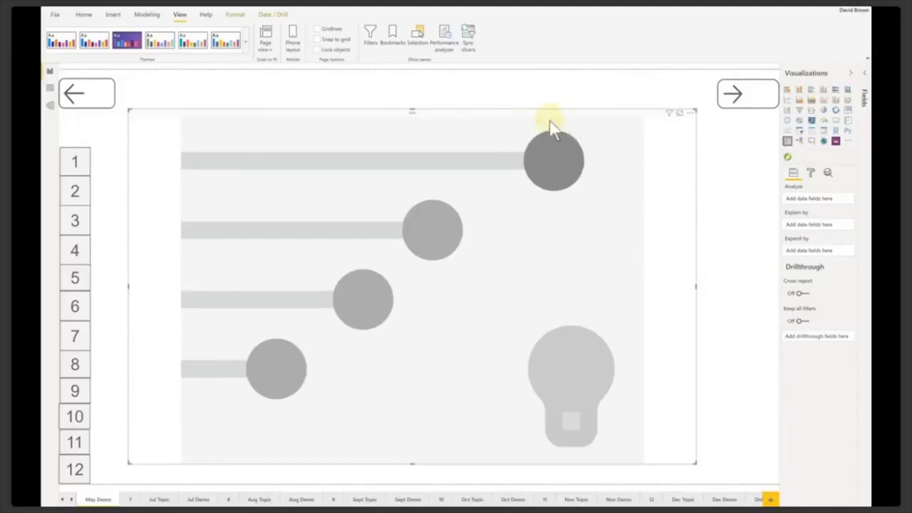
pyautogui.click(864, 79)
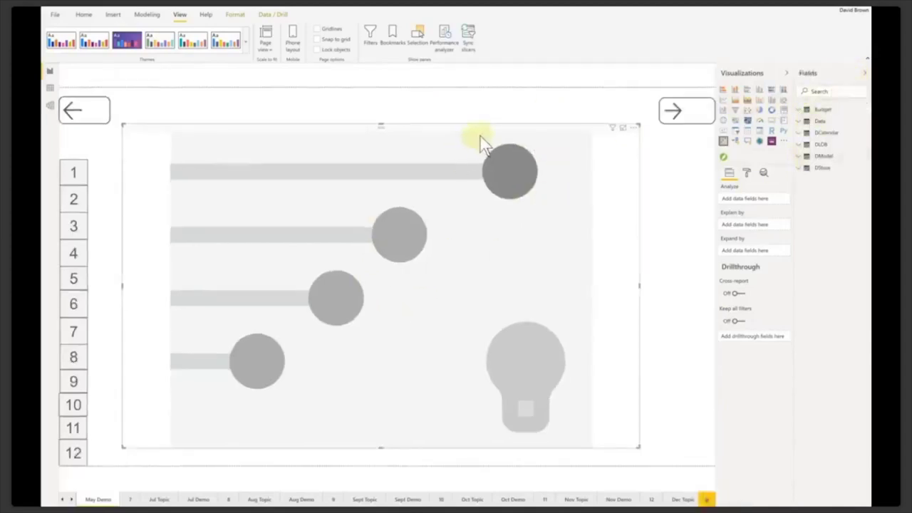
# Put Budget Variance from the Budget table in Analyze and analyse what makes it decrease
pyautogui.click(801, 113)
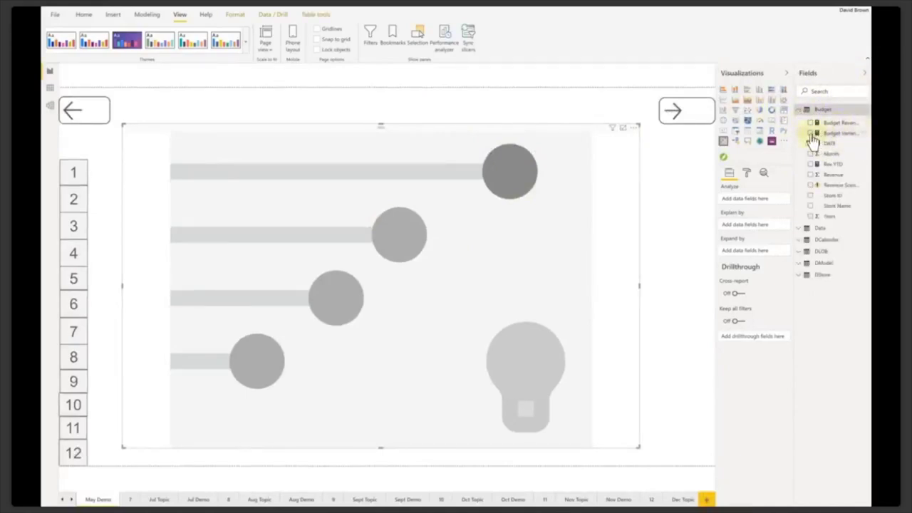
pyautogui.click(812, 134)
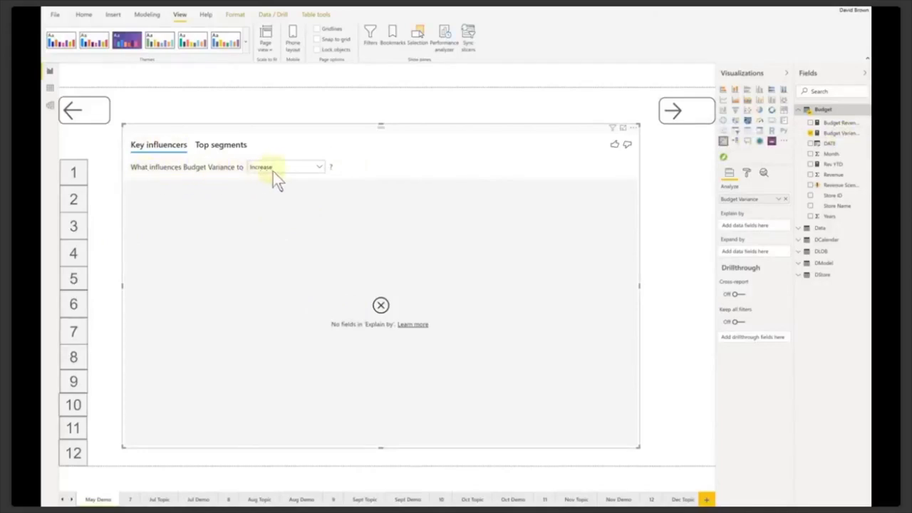
pyautogui.click(313, 171)
pyautogui.click(286, 194)
pyautogui.click(803, 111)
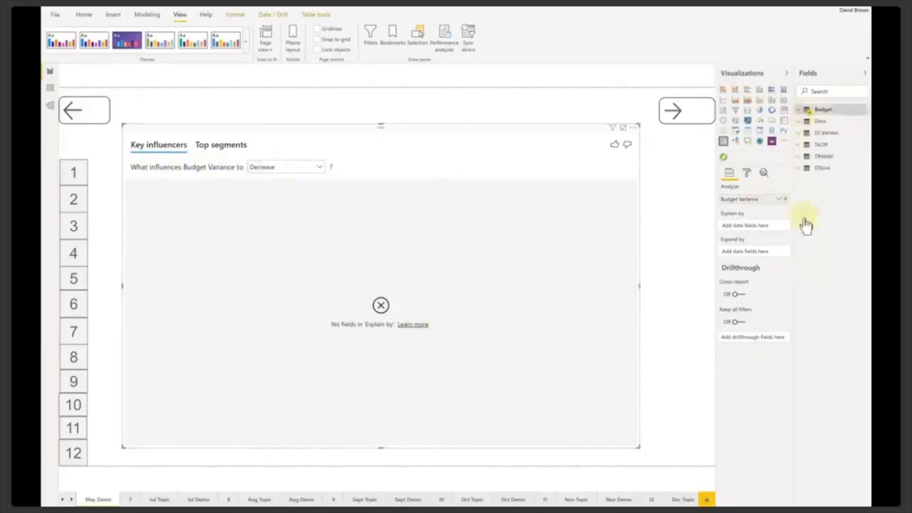
# Add DCalendar's Date as an Explain by field, using plain Date instead of the hierarchy
pyautogui.click(800, 134)
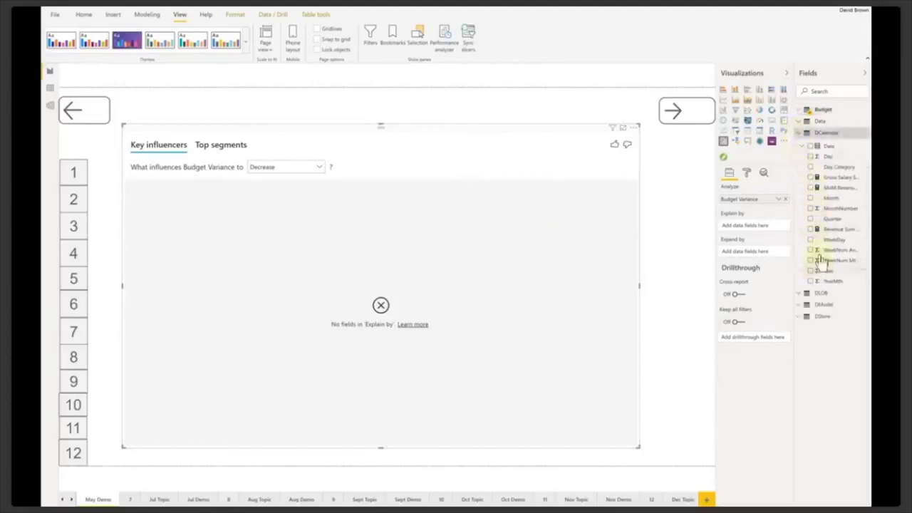
pyautogui.click(811, 148)
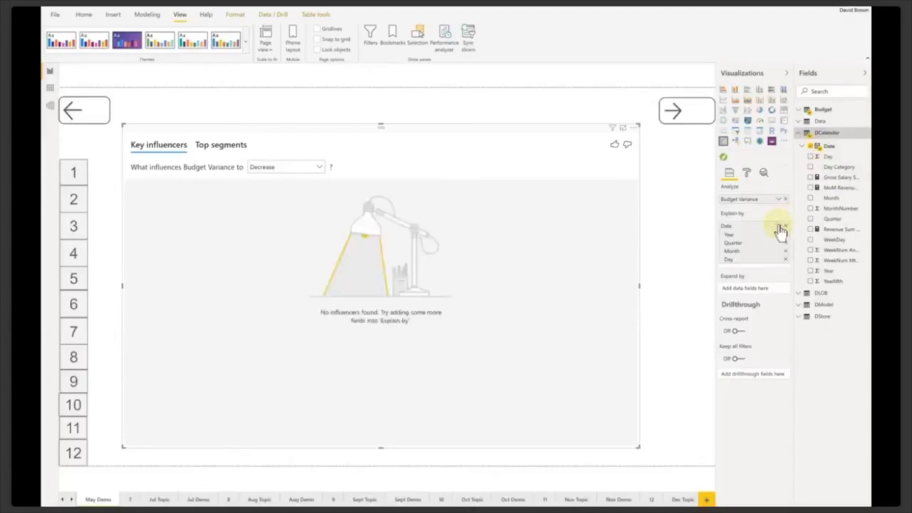
pyautogui.click(781, 230)
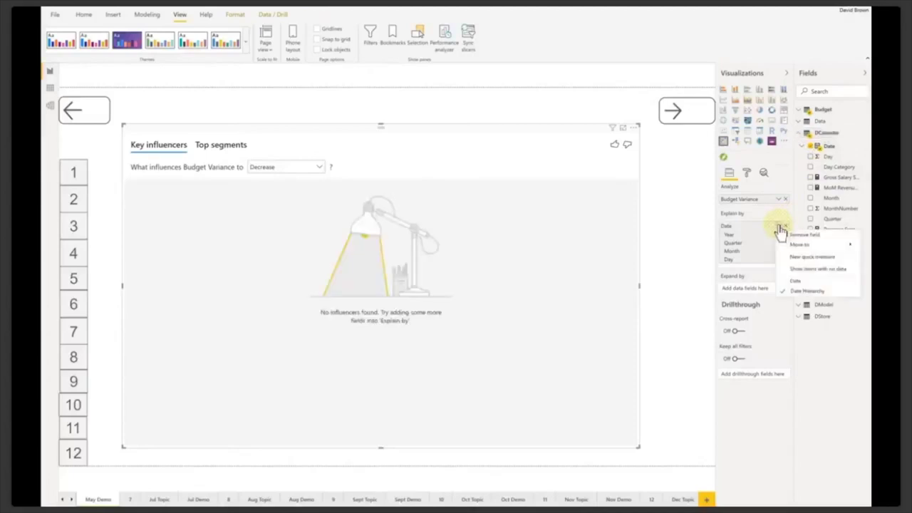
pyautogui.click(798, 278)
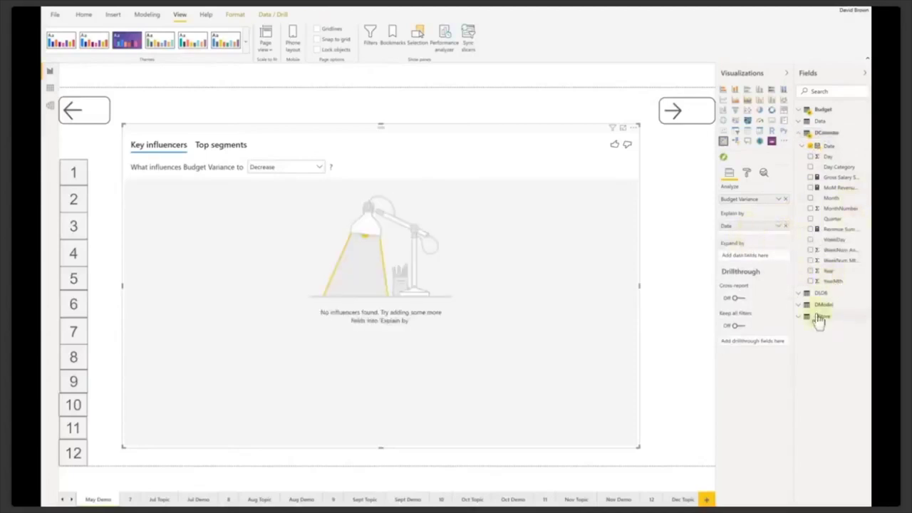
# Add Region, State and Store Name from DStore as Explain by fields
pyautogui.click(798, 318)
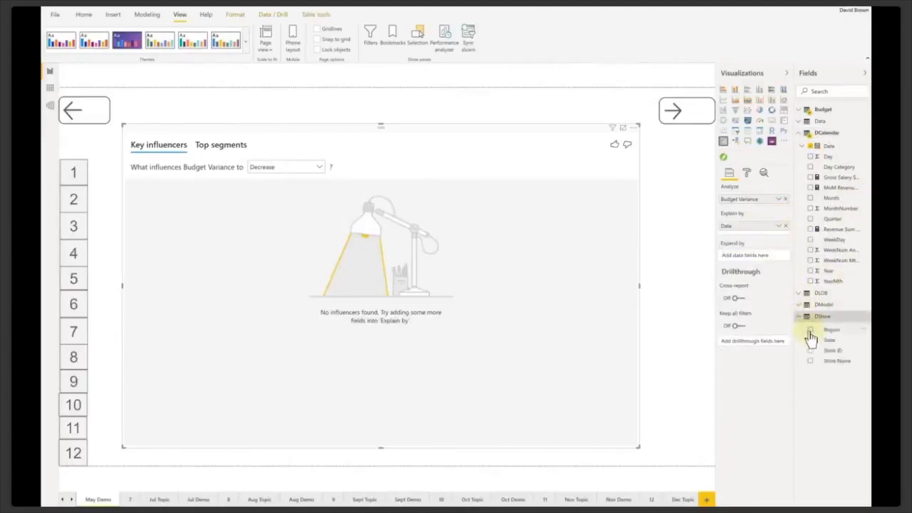
pyautogui.click(809, 331)
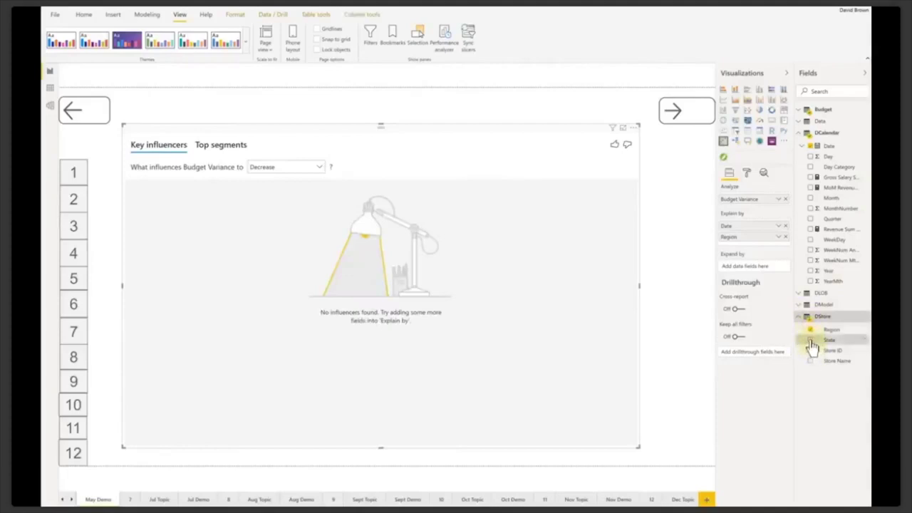
pyautogui.moveTo(812, 346); pyautogui.dragTo(394, 325)
pyautogui.moveTo(453, 290); pyautogui.dragTo(814, 350)
pyautogui.click(810, 341)
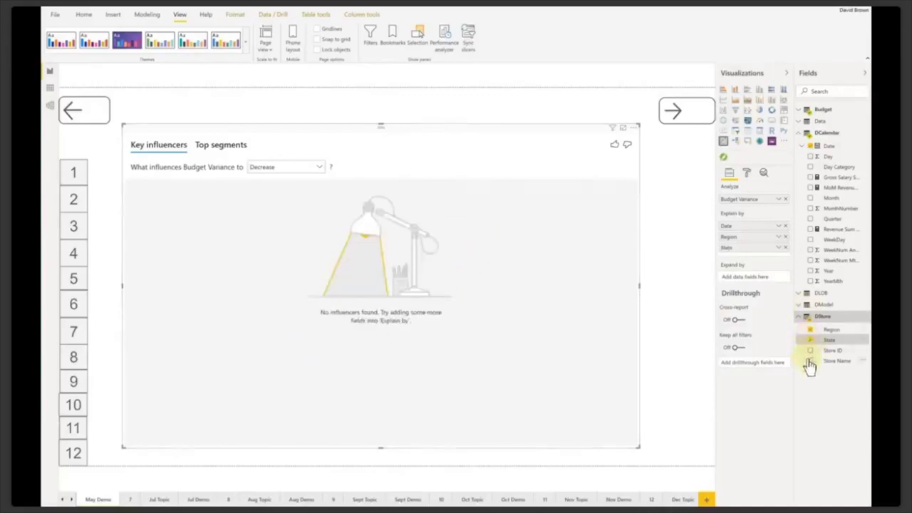
pyautogui.click(810, 362)
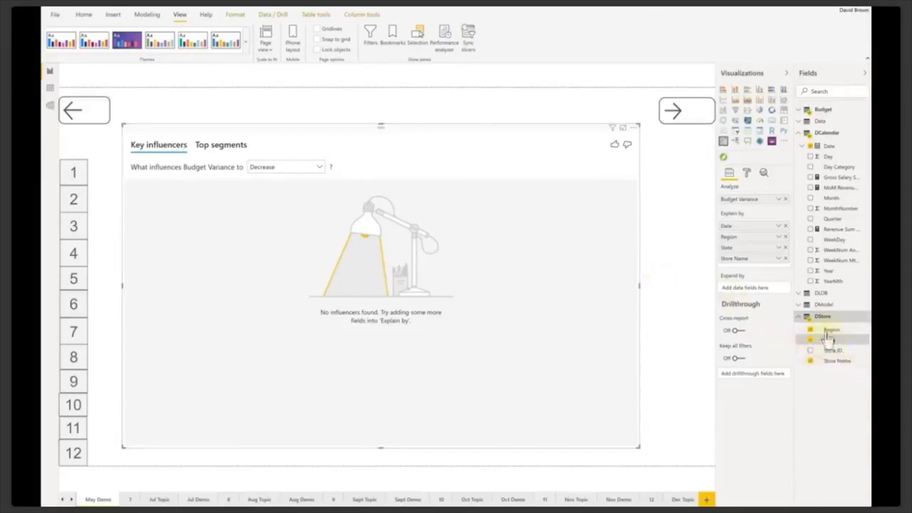
pyautogui.click(802, 305)
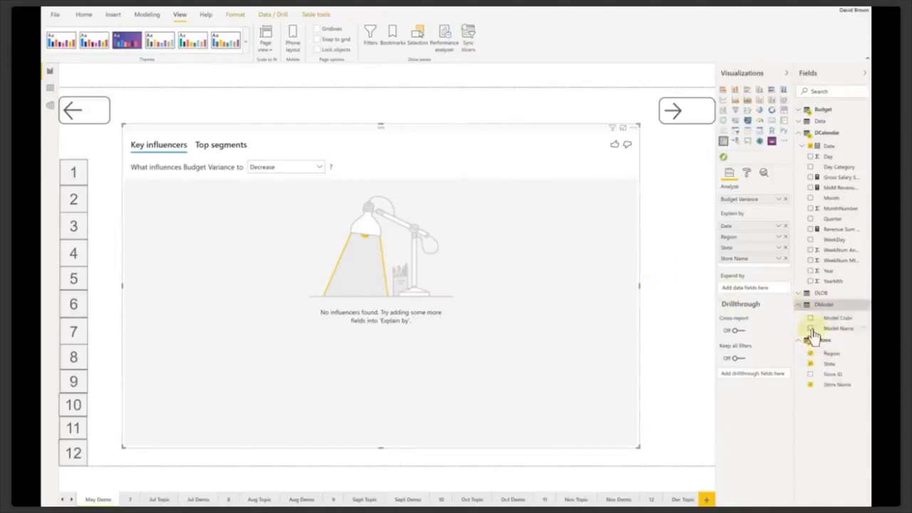
# Add DModel's Model Name as an explaining field and view the Motherboards influencer chart
pyautogui.click(814, 328)
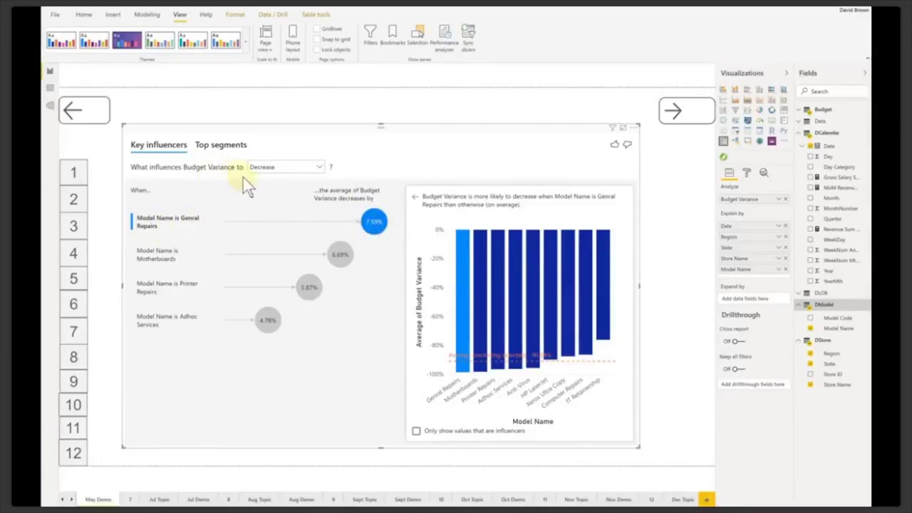
pyautogui.click(338, 260)
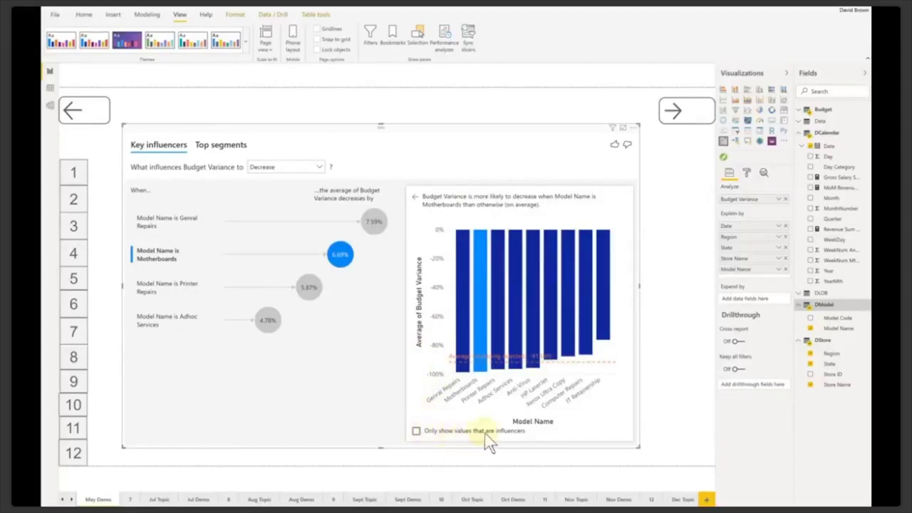
# Show only influencer values, then switch to Top segments and open Segment 1's details
pyautogui.click(416, 432)
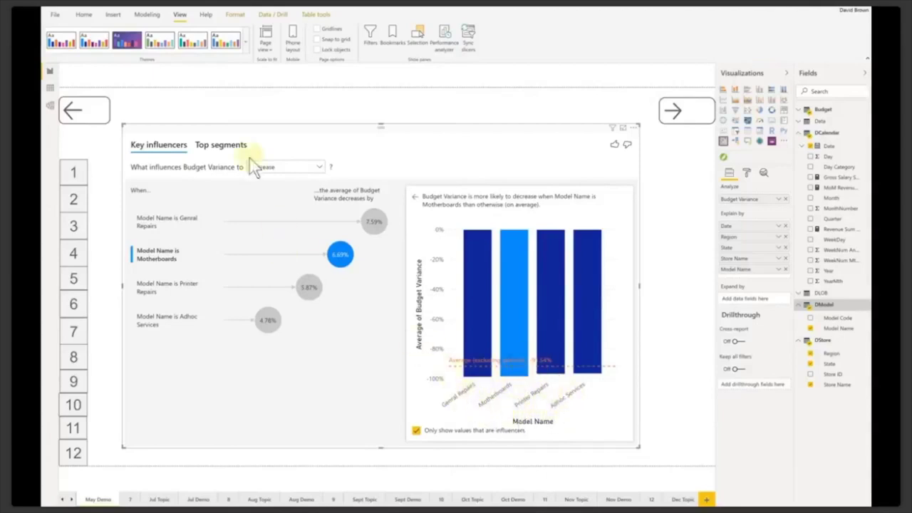
pyautogui.click(221, 146)
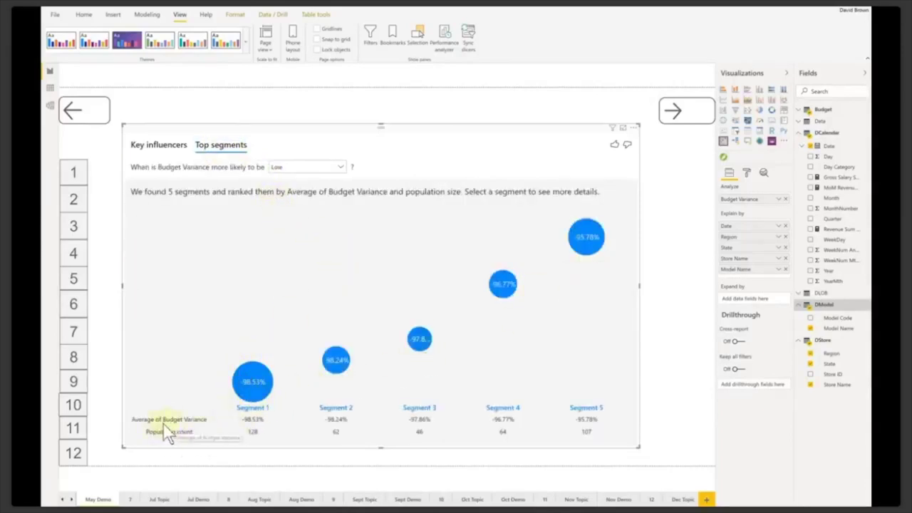
pyautogui.click(250, 371)
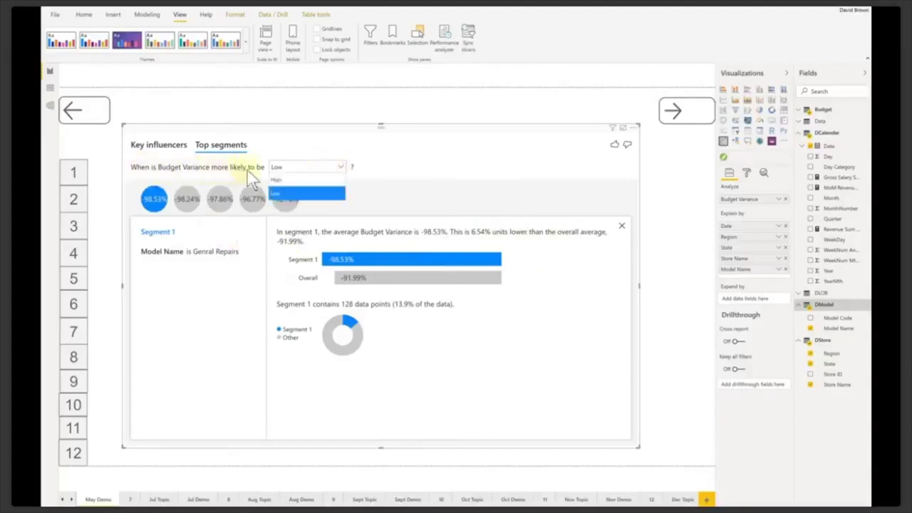
# Change the top segments to High Budget Variance, then return to the Key influencers analysis
pyautogui.click(286, 181)
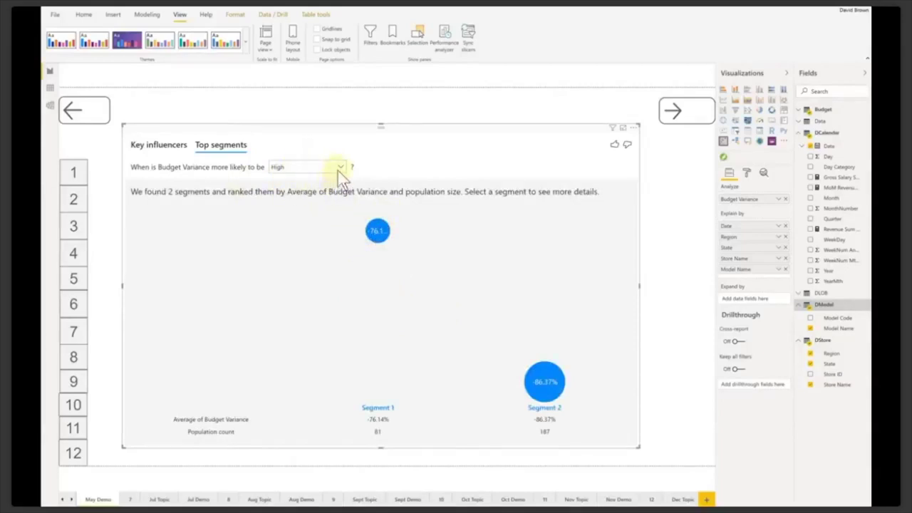
pyautogui.click(172, 149)
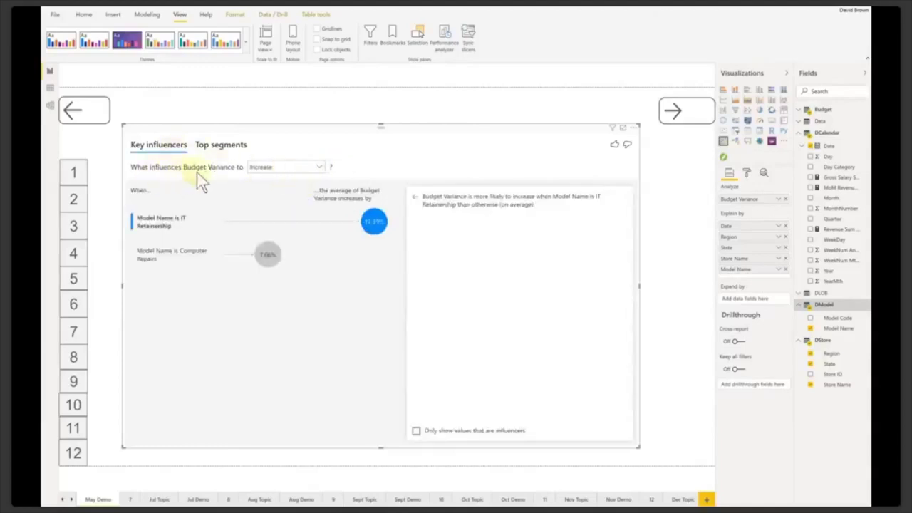
pyautogui.click(318, 169)
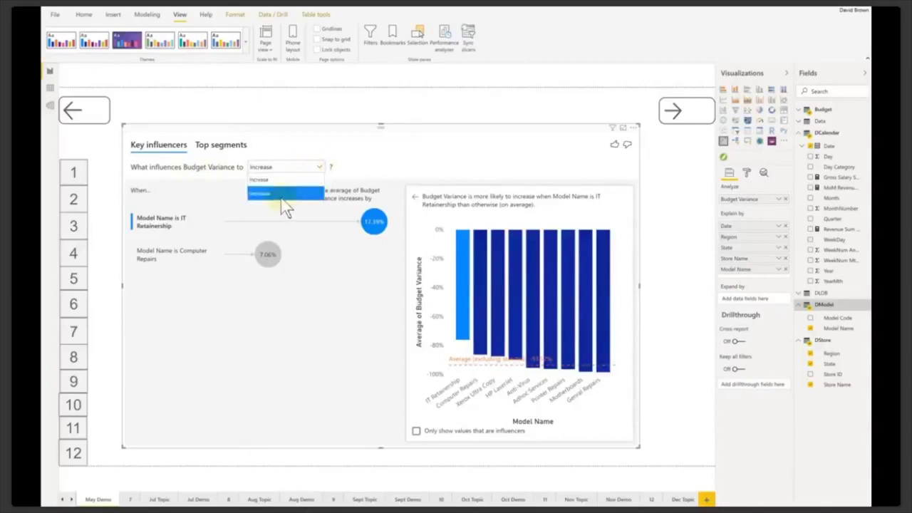
# Set the analysis back to Decrease and go to page 5, the May 2019 Updates slide
pyautogui.click(277, 194)
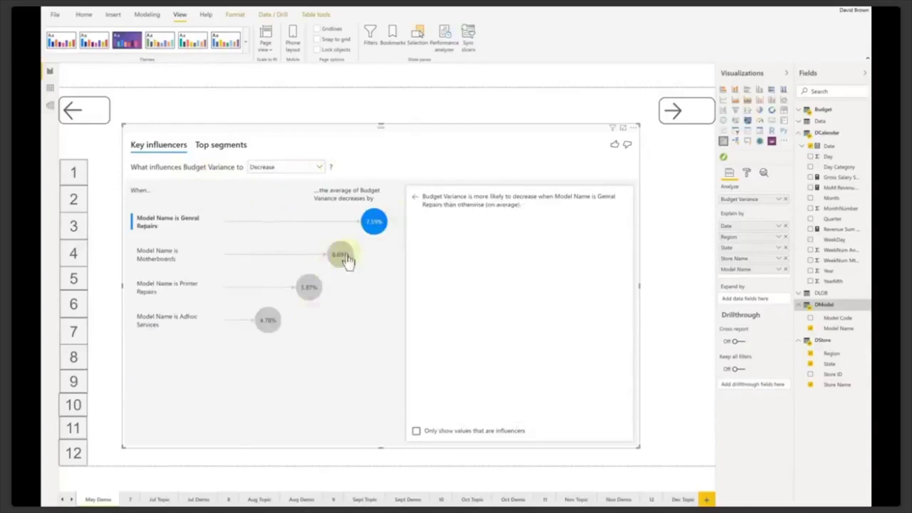
pyautogui.moveTo(340, 255)
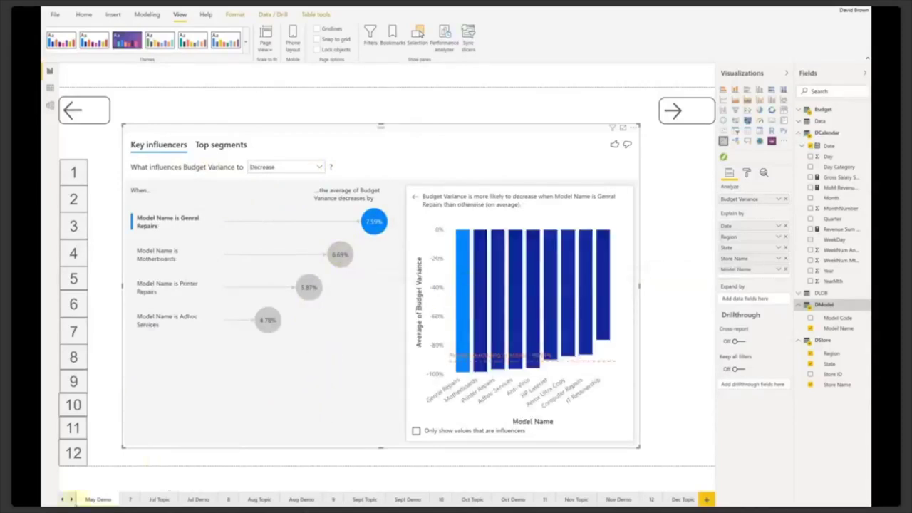
pyautogui.click(62, 502)
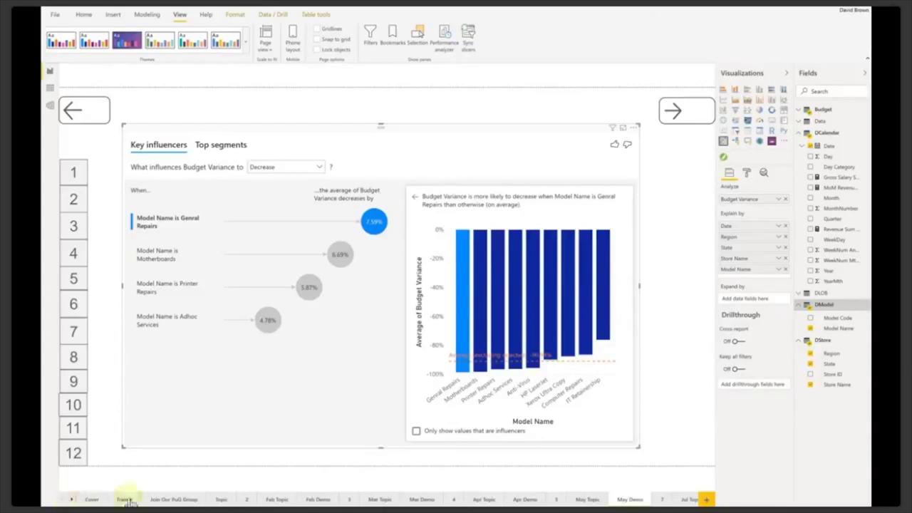
pyautogui.click(556, 499)
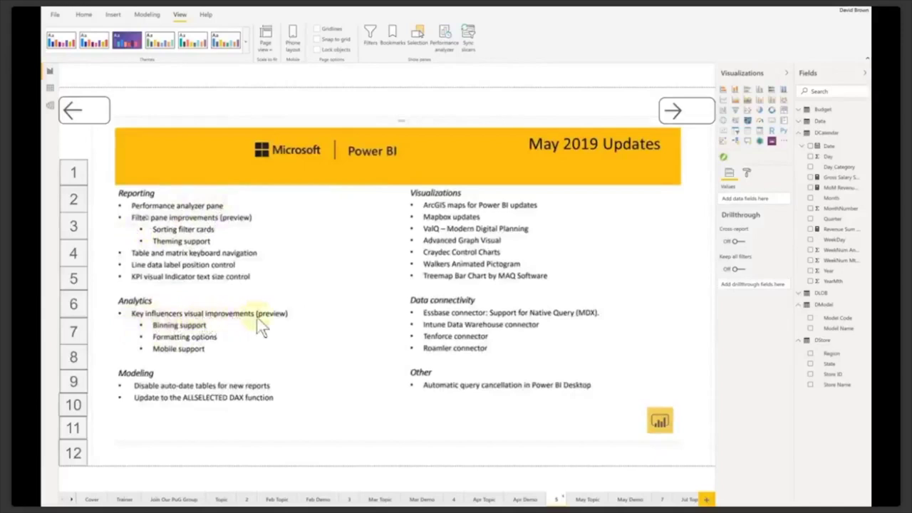
# Scroll through the page tabs and go to page 7, the July 2019 Updates slide
pyautogui.click(71, 500)
pyautogui.click(70, 501)
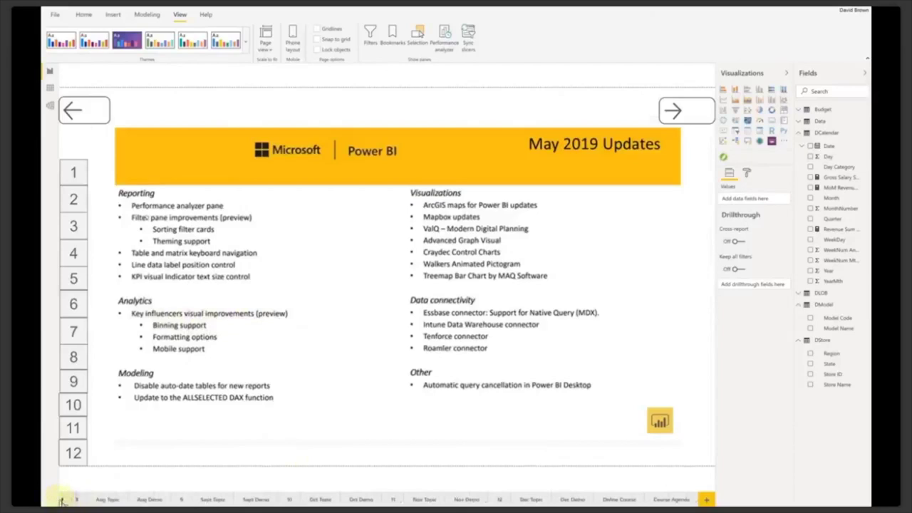
pyautogui.click(61, 501)
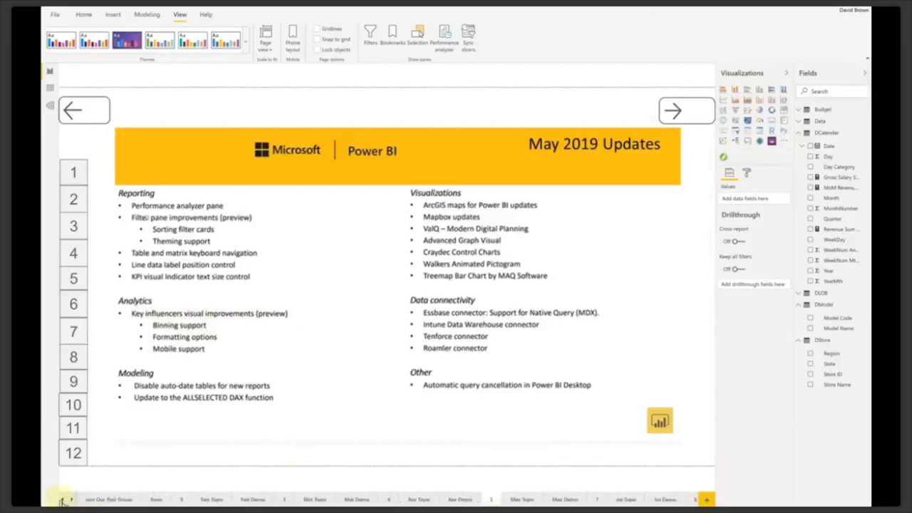
pyautogui.click(61, 502)
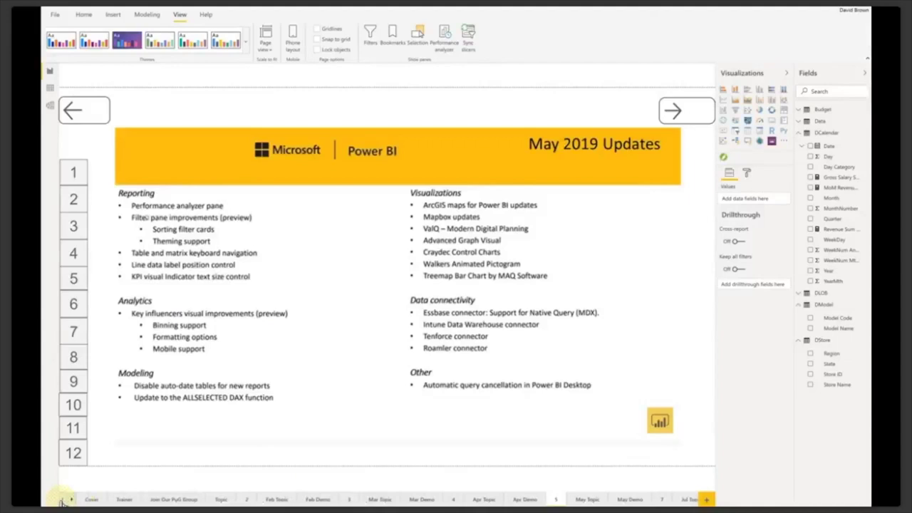
pyautogui.click(661, 500)
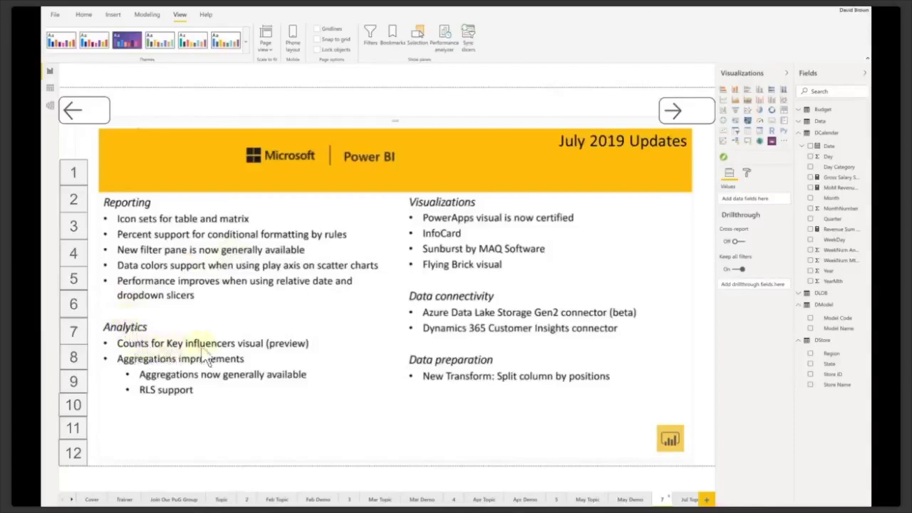
# View the Jul Topic slide on Play Axis data colors, then open the Jul Demo scatter page
pyautogui.click(684, 500)
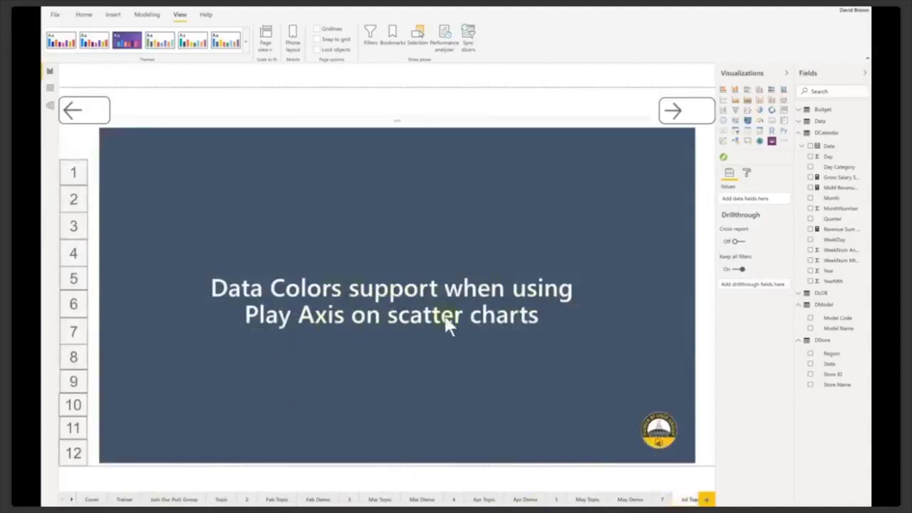
pyautogui.click(72, 500)
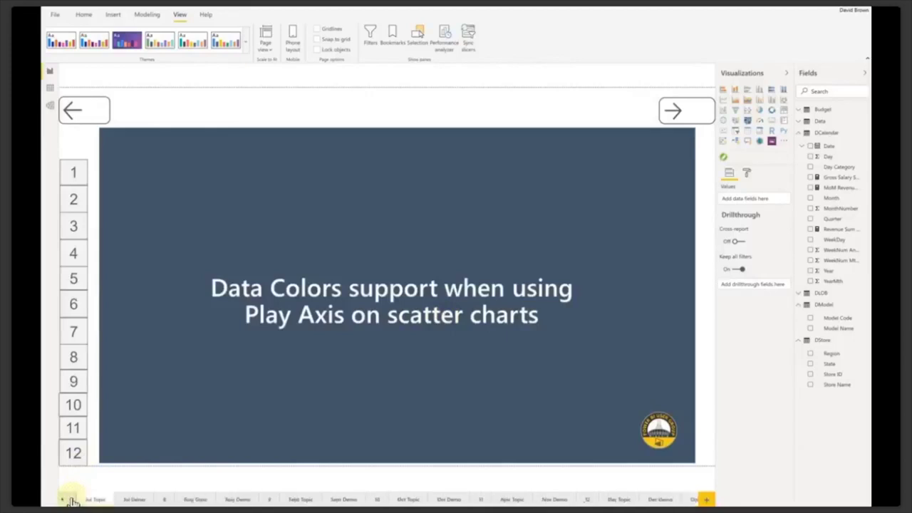
pyautogui.click(133, 500)
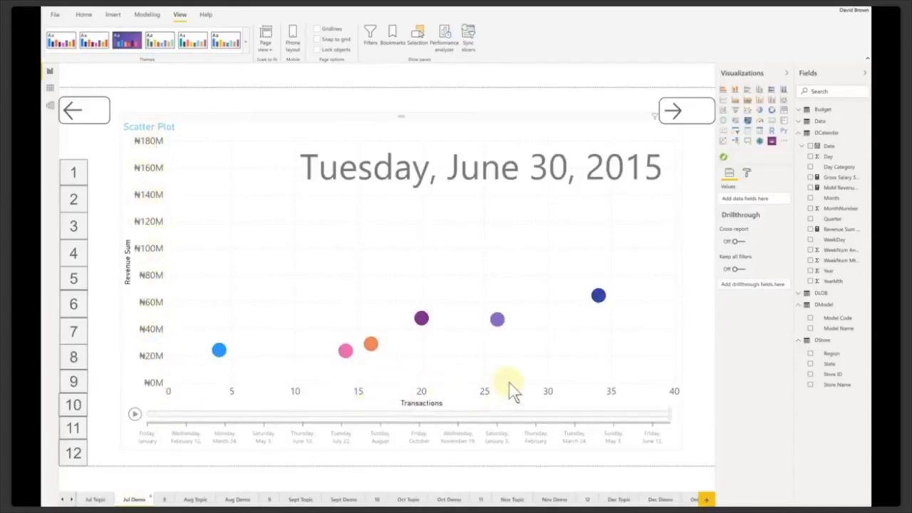
# Select the scatter plot, check point tooltips, then play and pause the play axis at January 7, 2014
pyautogui.click(139, 169)
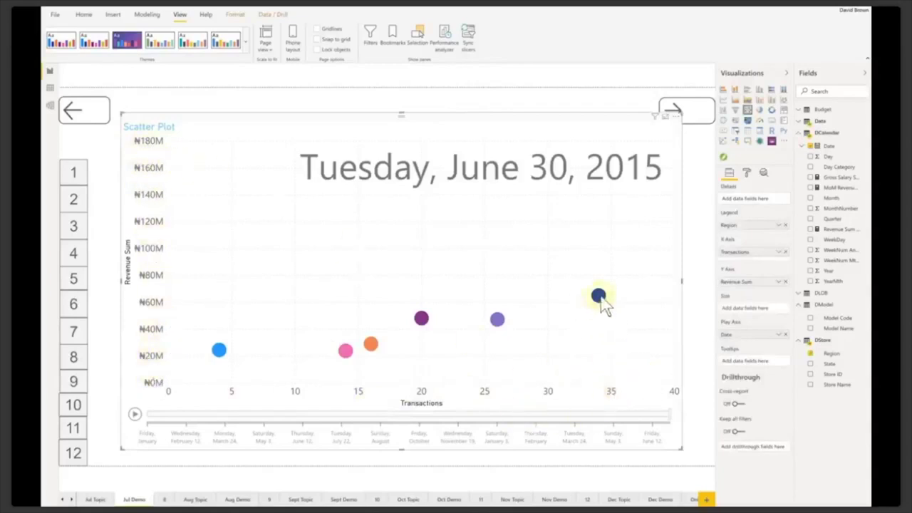
pyautogui.moveTo(604, 305)
pyautogui.moveTo(499, 338)
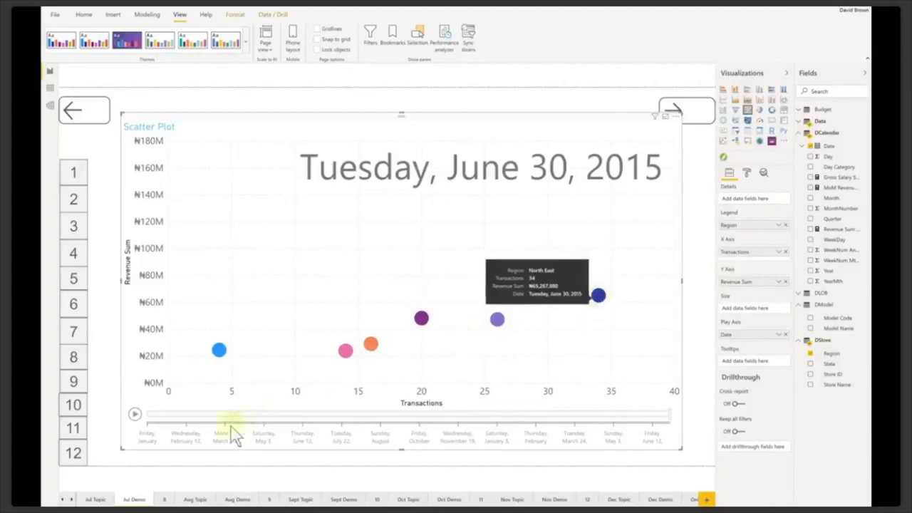
pyautogui.click(134, 415)
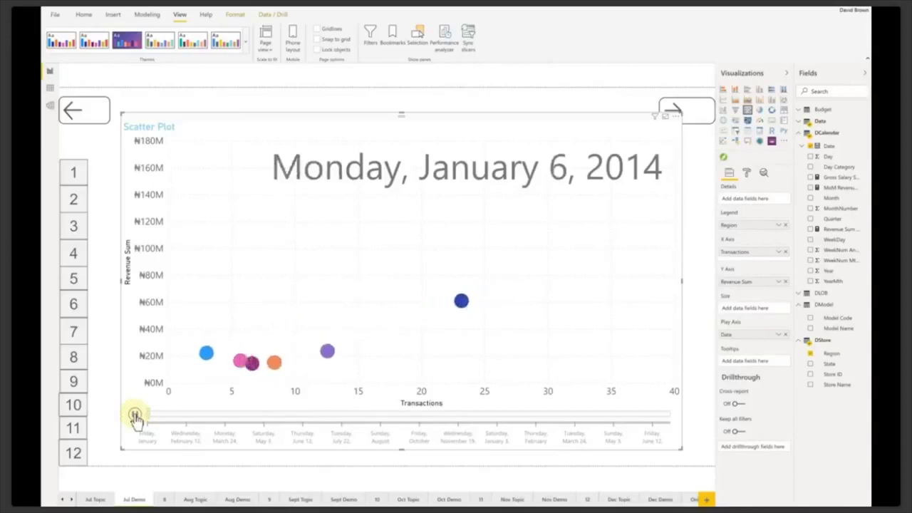
pyautogui.click(135, 414)
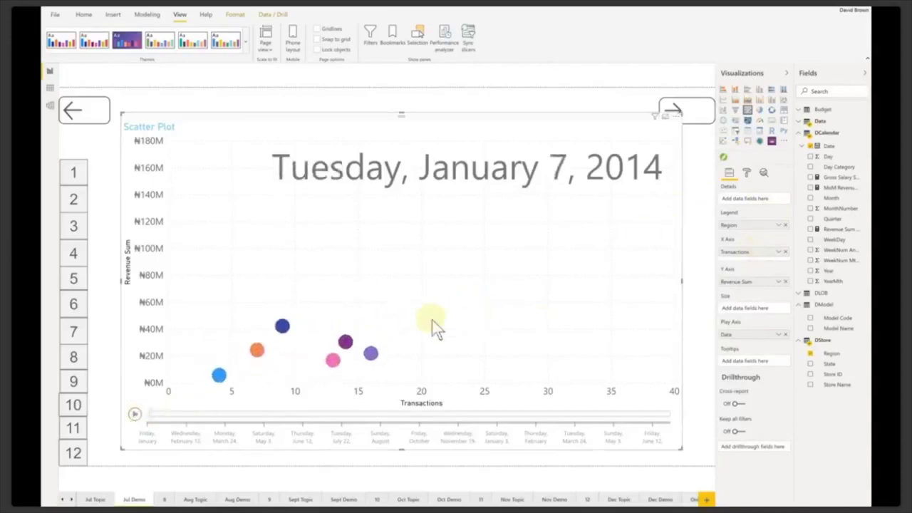
pyautogui.click(746, 172)
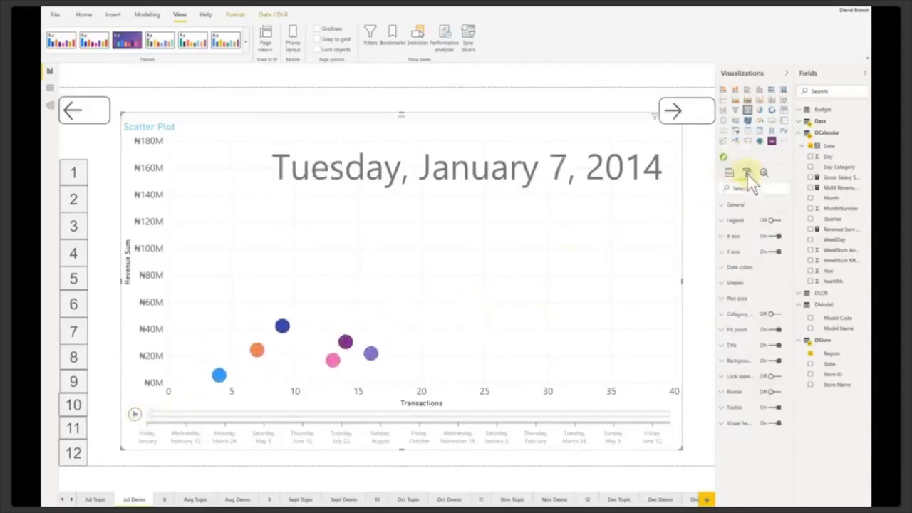
# Show the scatter legend, replay the animation paused at January 12, 2014, then open August 2019 Updates
pyautogui.click(775, 222)
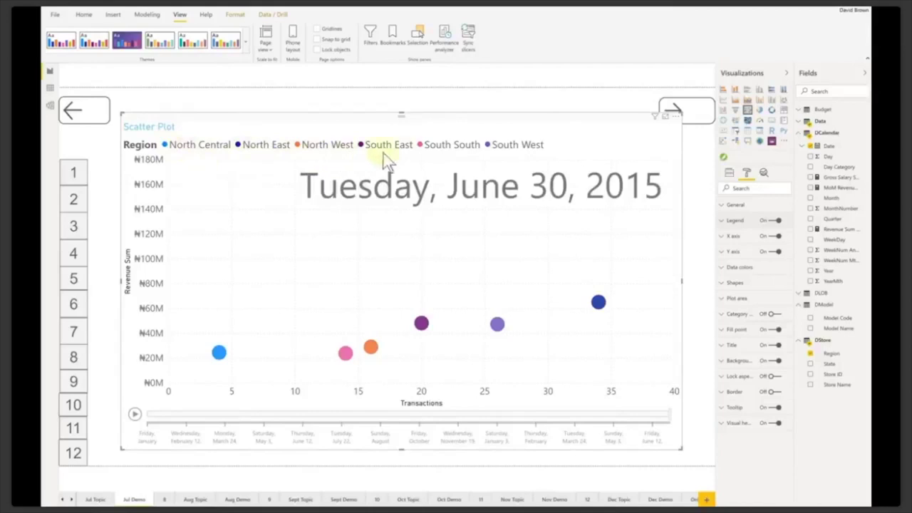
pyautogui.click(135, 414)
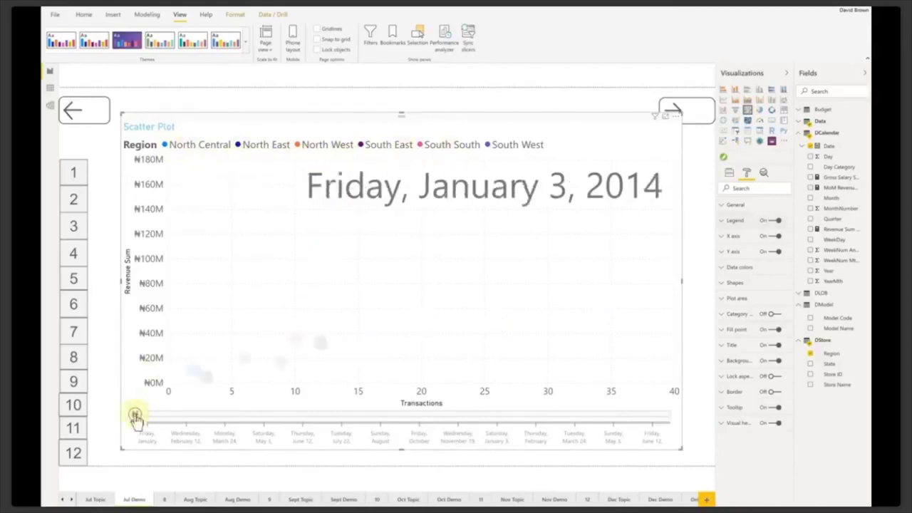
pyautogui.click(783, 72)
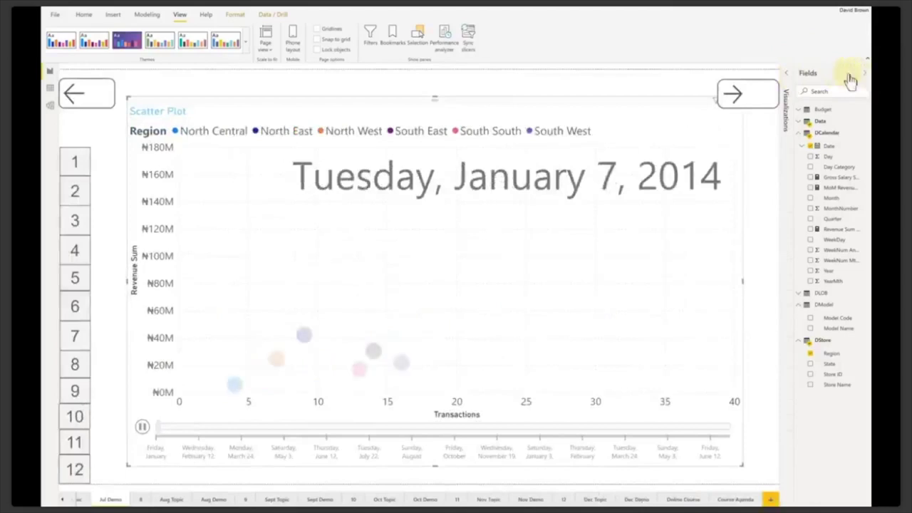
pyautogui.click(852, 76)
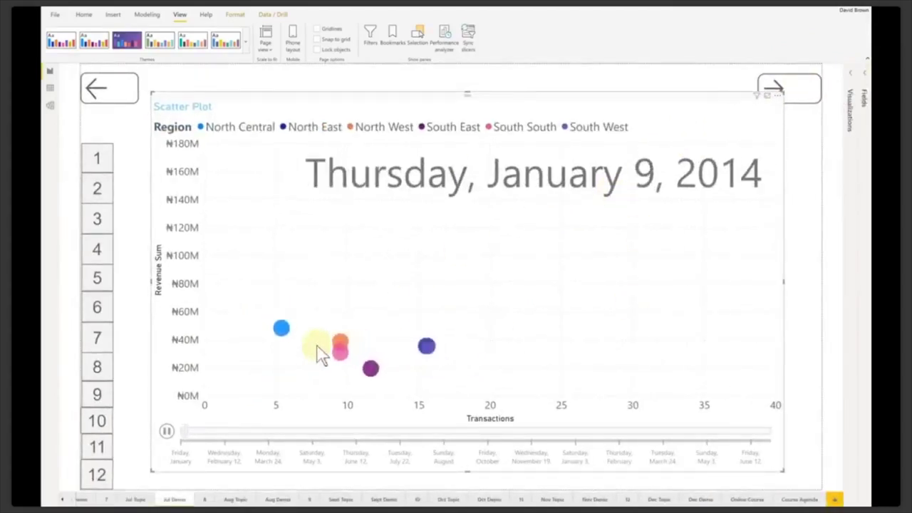
pyautogui.click(168, 434)
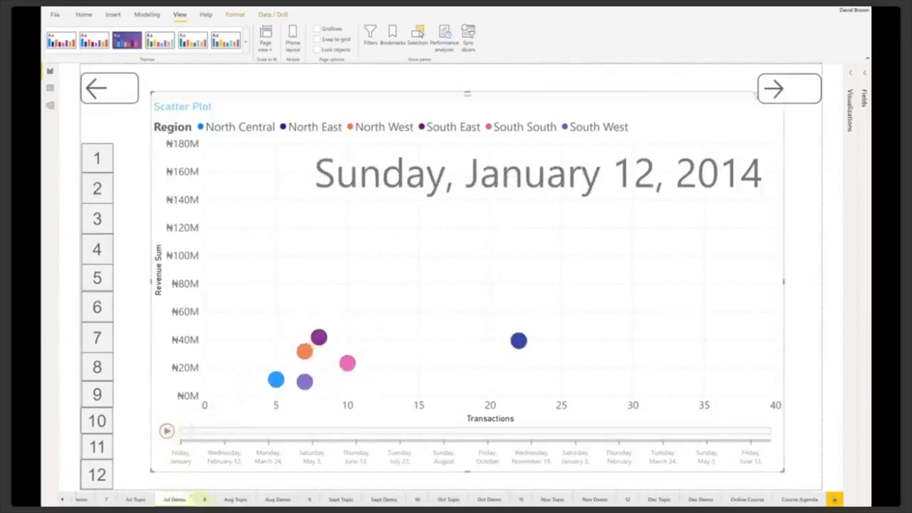
pyautogui.click(206, 499)
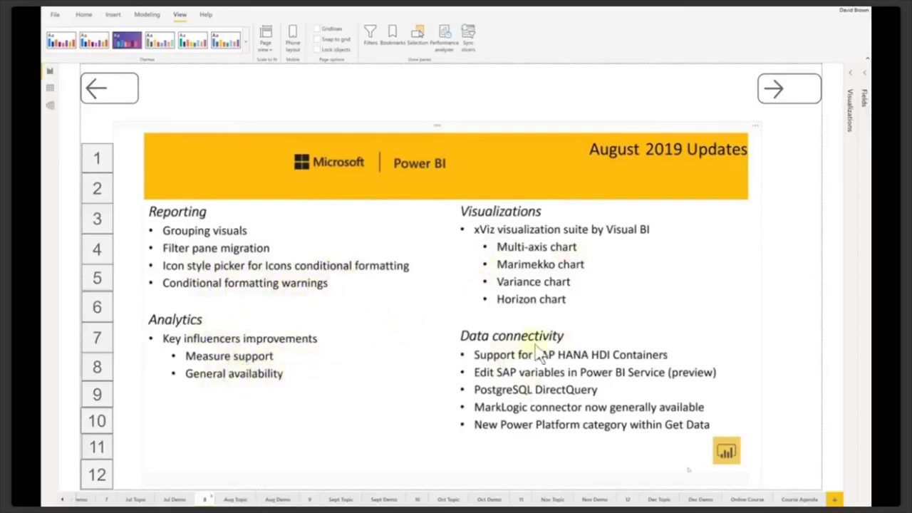
# Switch to the group demo page with the Revenue and Units Sold cards and bar chart
pyautogui.click(235, 499)
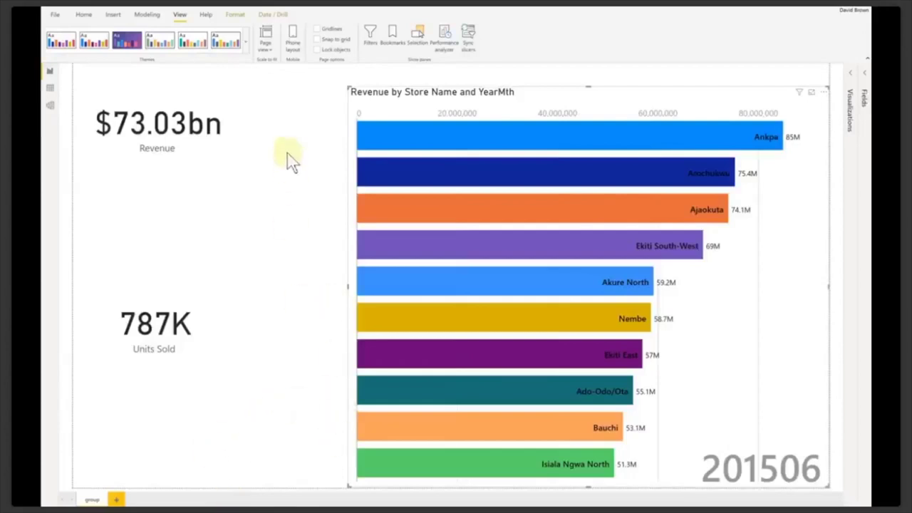
# Select the Revenue and Units Sold cards together and group them into one visual group
pyautogui.click(203, 158)
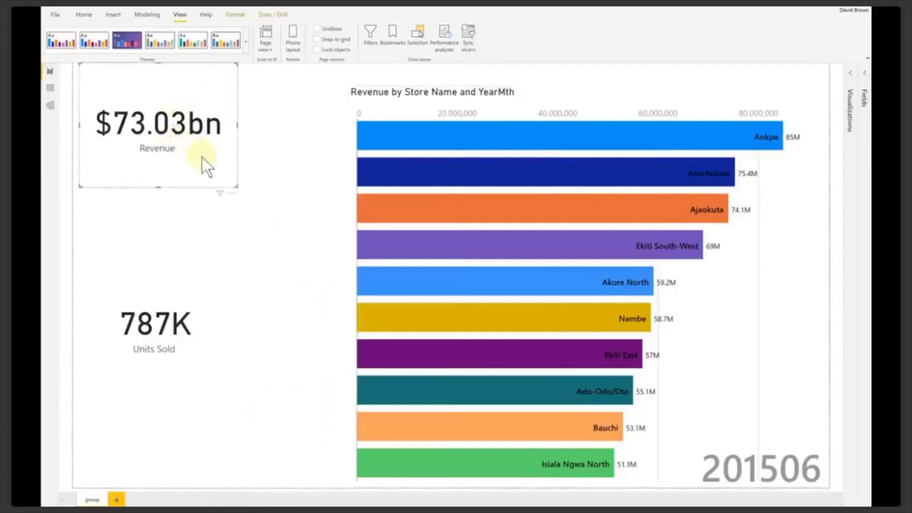
pyautogui.keyDown('ctrl'); pyautogui.click(192, 292); pyautogui.keyUp('ctrl')
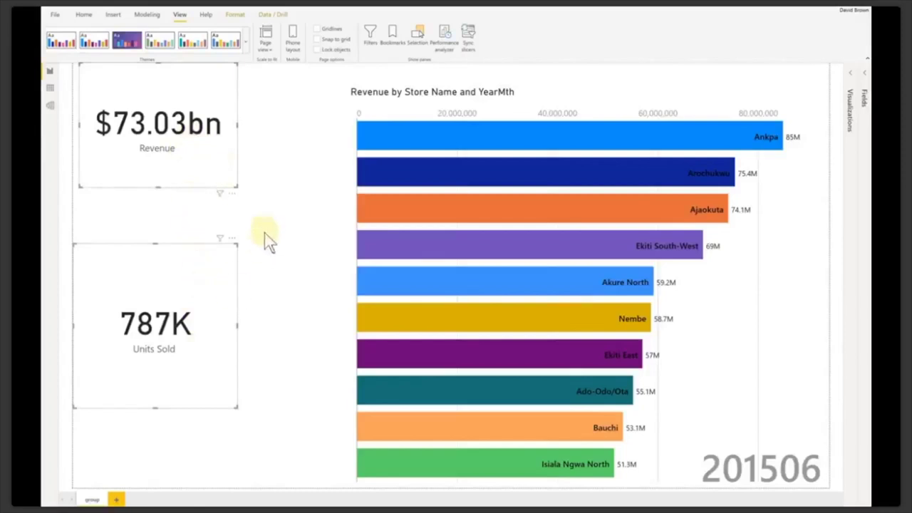
pyautogui.rightClick(194, 267)
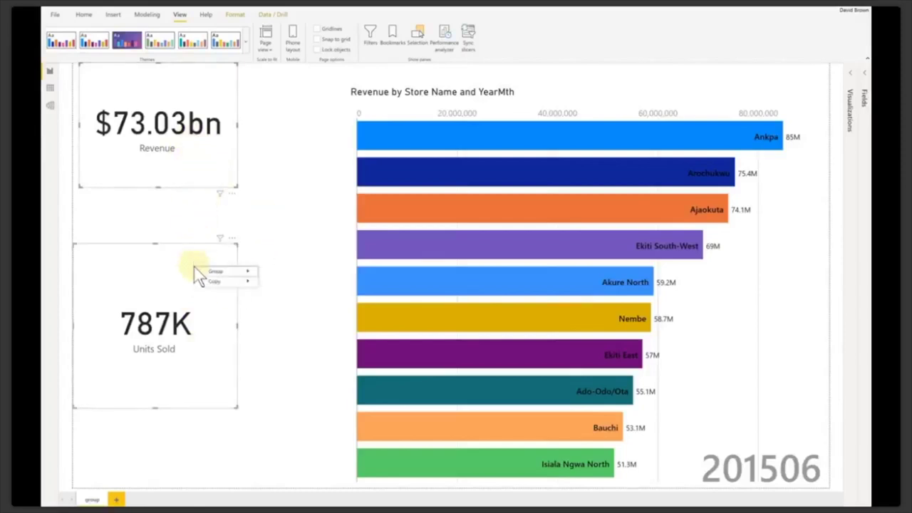
pyautogui.moveTo(221, 271)
pyautogui.click(284, 273)
pyautogui.click(286, 212)
pyautogui.click(180, 240)
pyautogui.click(264, 227)
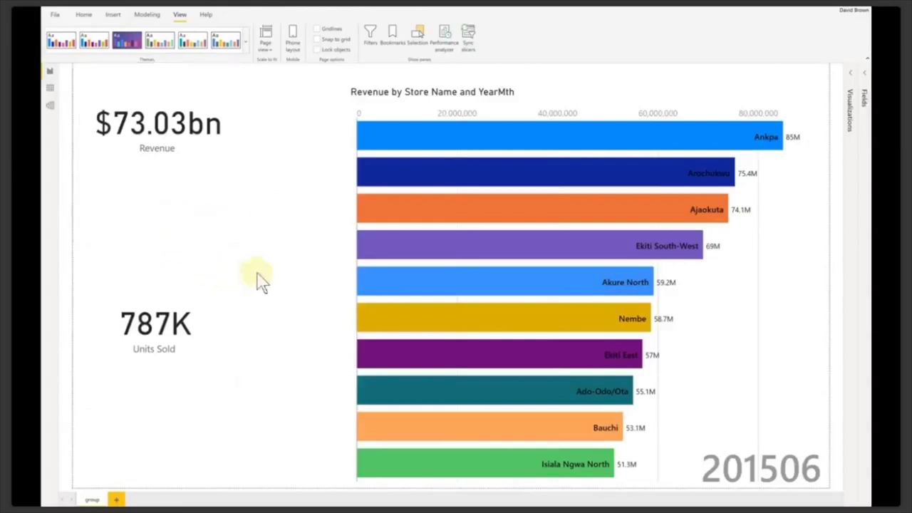
# Drag the grouped cards right toward the bar chart, then ungroup them
pyautogui.moveTo(235, 282); pyautogui.dragTo(265, 294)
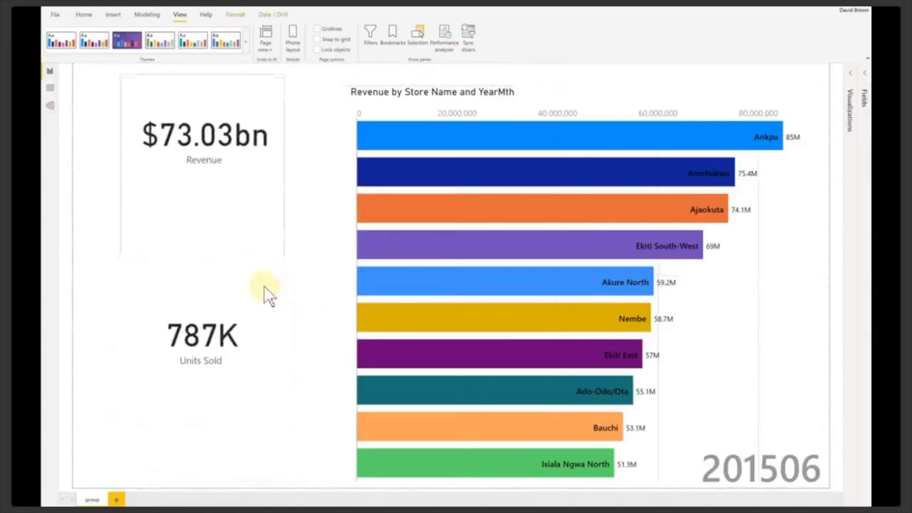
pyautogui.rightClick(257, 283)
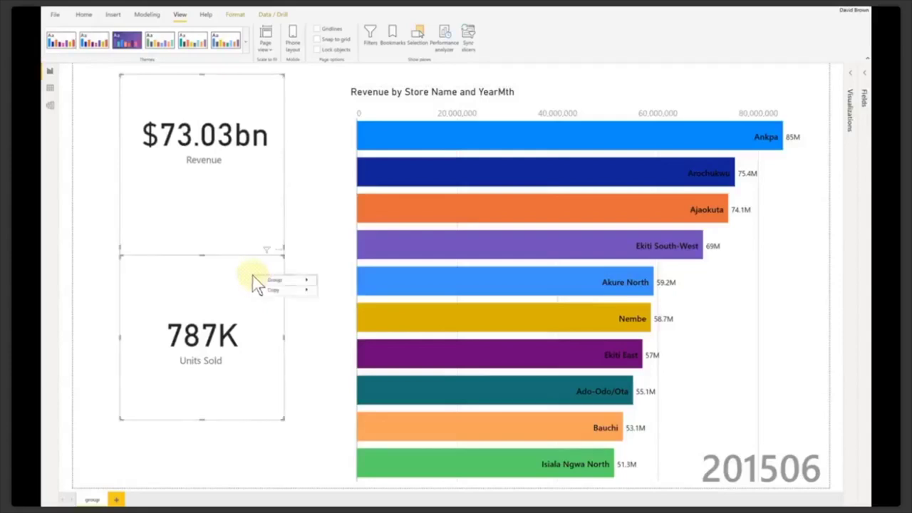
pyautogui.moveTo(279, 275)
pyautogui.click(335, 290)
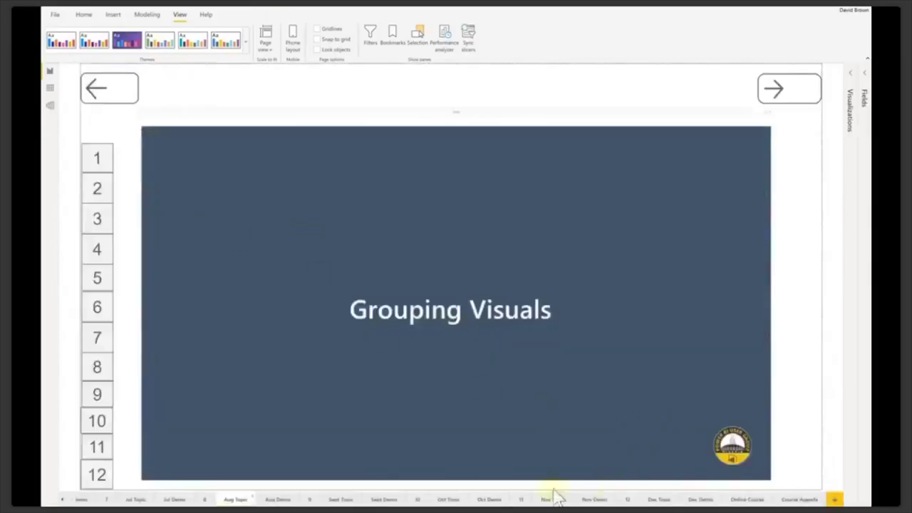
# Move past the Aug Demo page to the September 2019 Updates slide
pyautogui.click(279, 500)
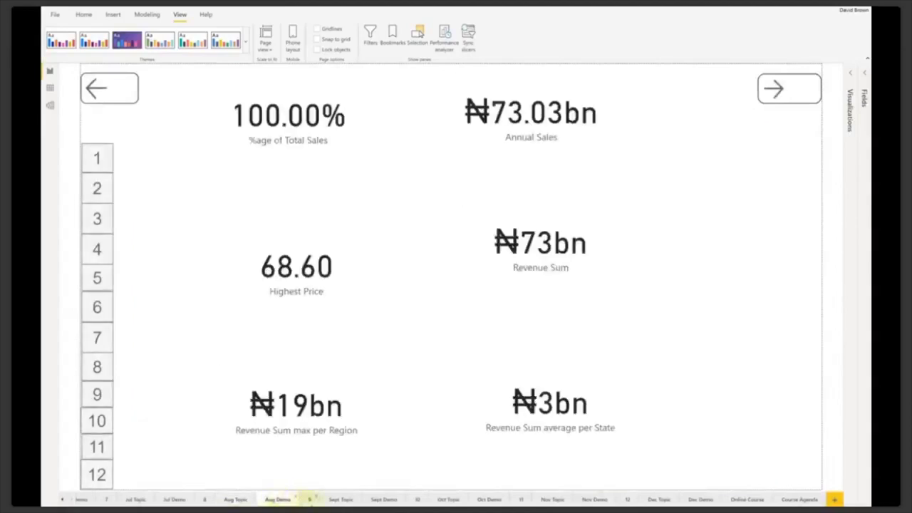
pyautogui.click(311, 500)
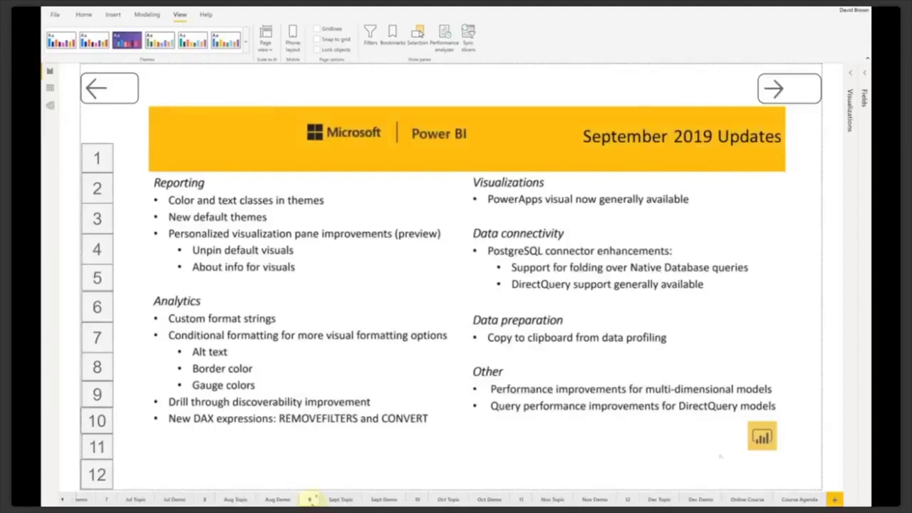
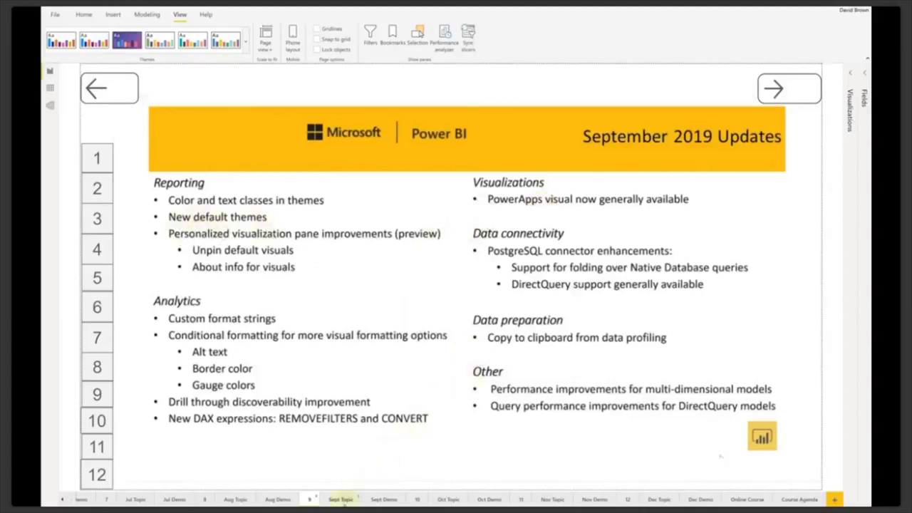
# Move through the Sept Topic page to the Sept Demo page with its revenue table and cards
pyautogui.click(342, 500)
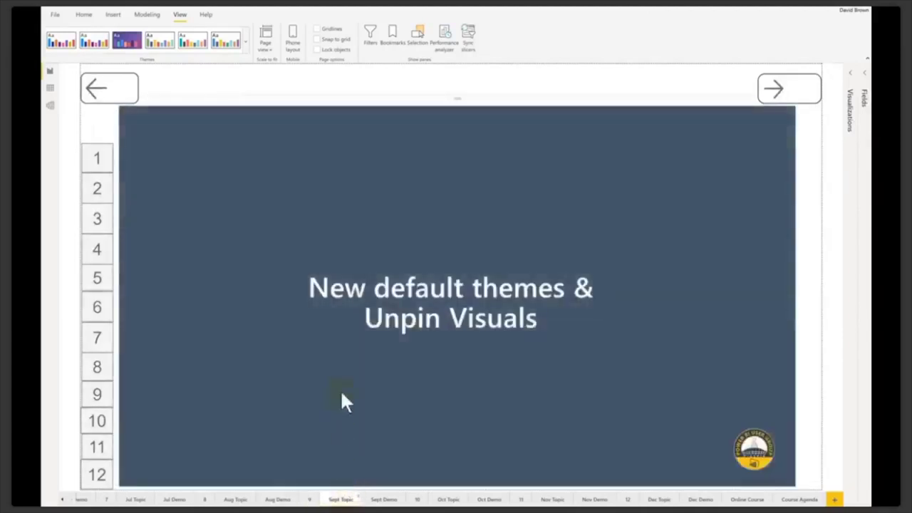
pyautogui.click(384, 501)
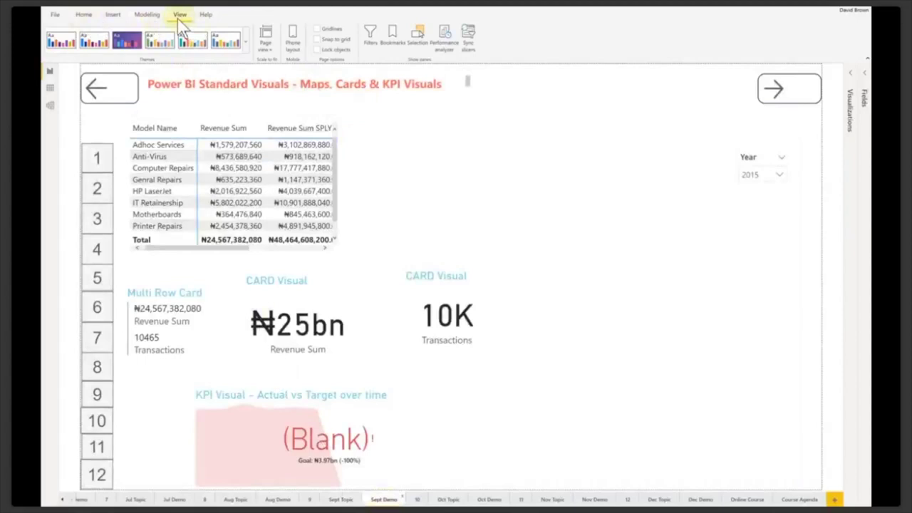
pyautogui.click(245, 43)
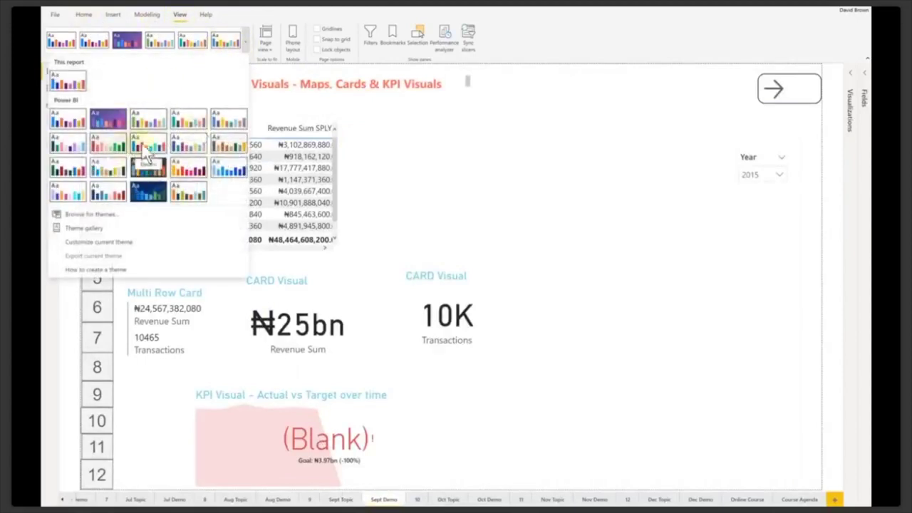
# Apply a different built-in theme to the report, then back out of importing a theme file
pyautogui.click(158, 151)
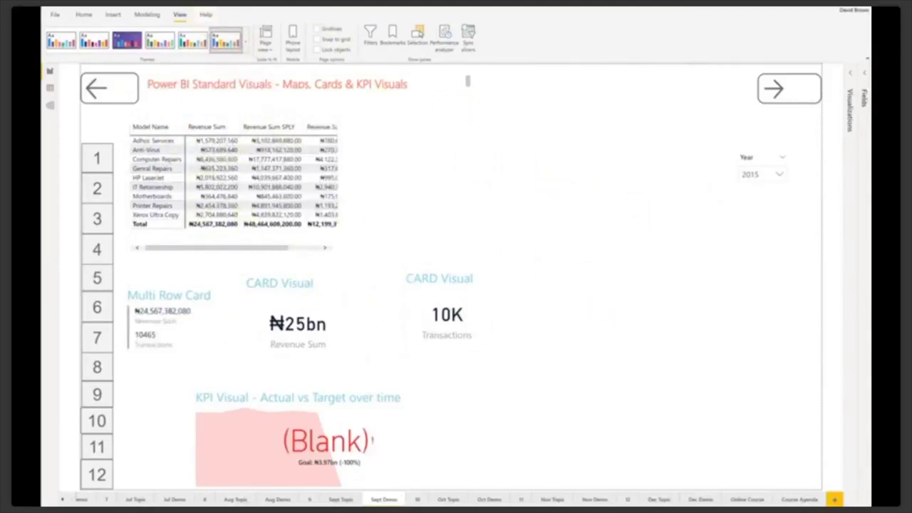
pyautogui.click(246, 45)
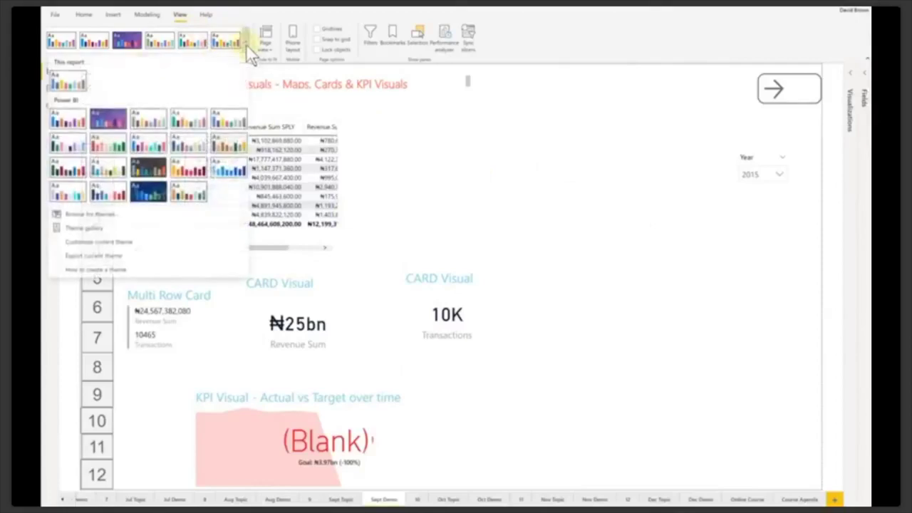
pyautogui.click(99, 214)
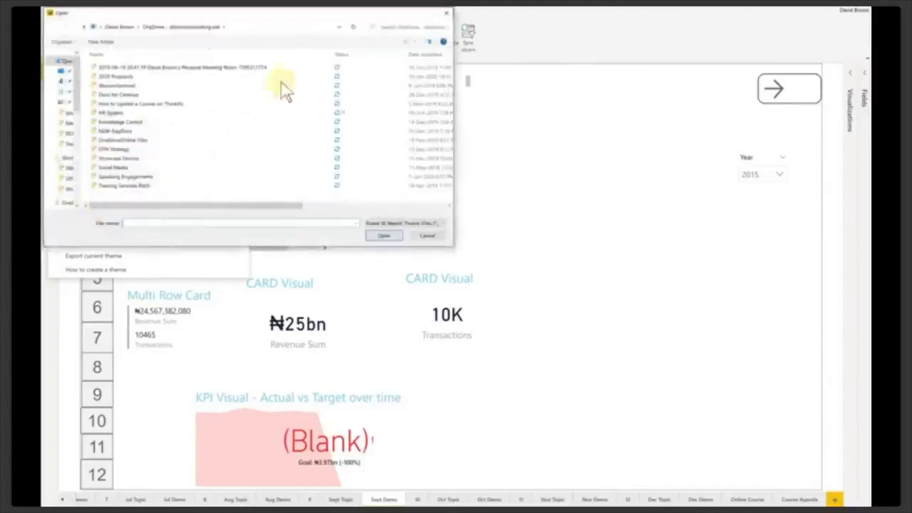
pyautogui.click(445, 12)
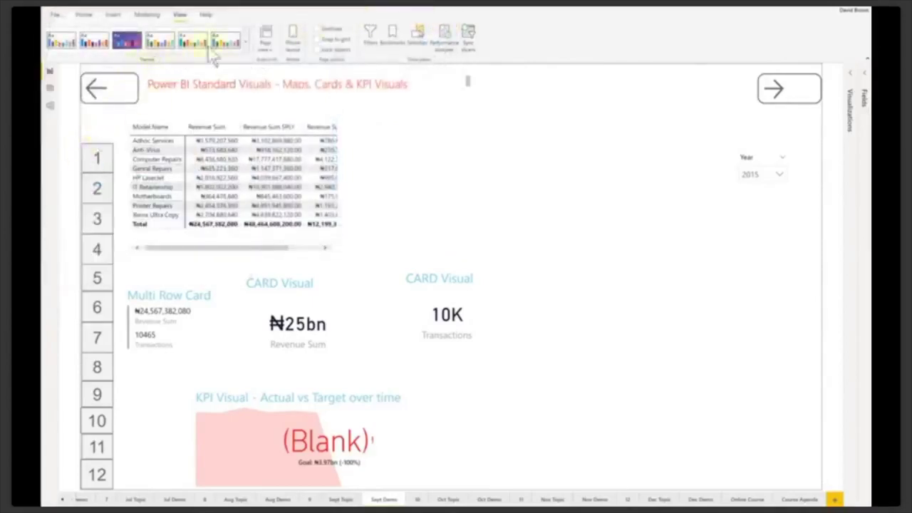
# Open the online guide on creating themes and move it into its own window over the report
pyautogui.click(245, 42)
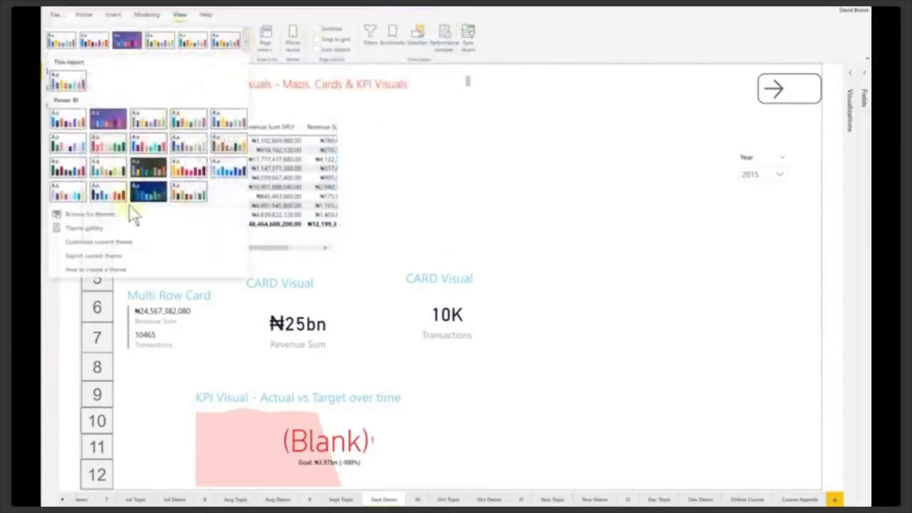
pyautogui.click(116, 269)
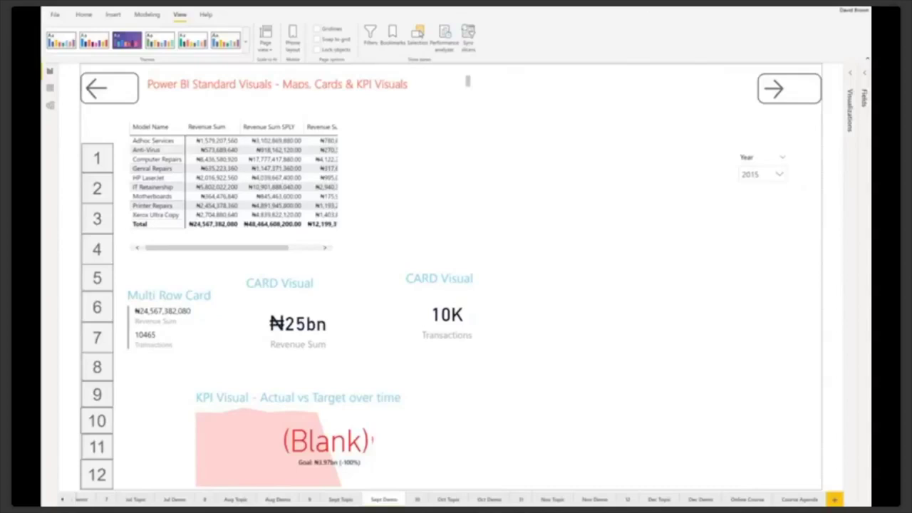
pyautogui.moveTo(315, 136); pyautogui.dragTo(466, 126)
pyautogui.moveTo(549, 117); pyautogui.dragTo(383, 9)
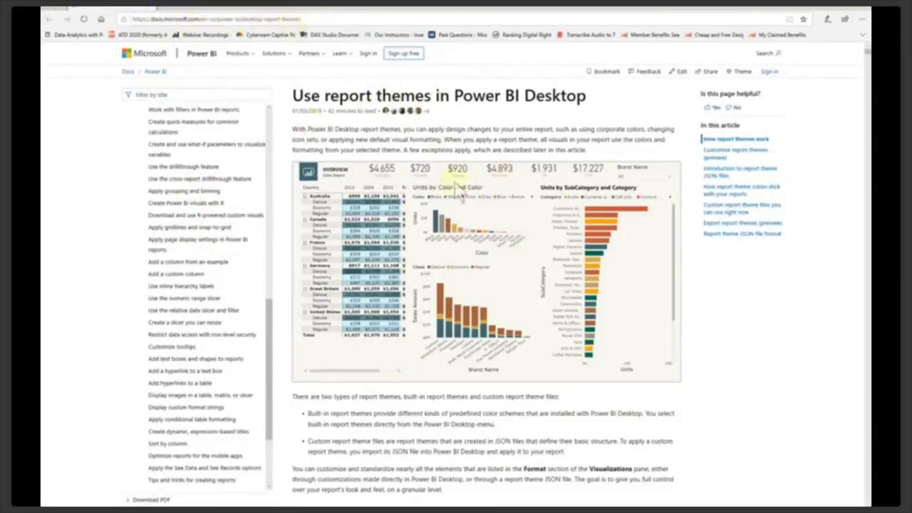
# Read down the report themes article to the theme JSON format tables
pyautogui.scroll(-3, 424, 366)
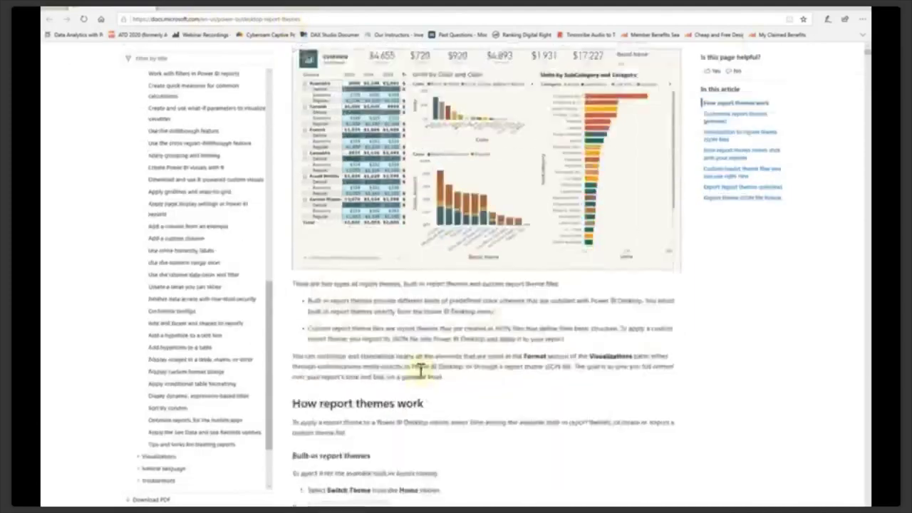
pyautogui.scroll(-9, 423, 381)
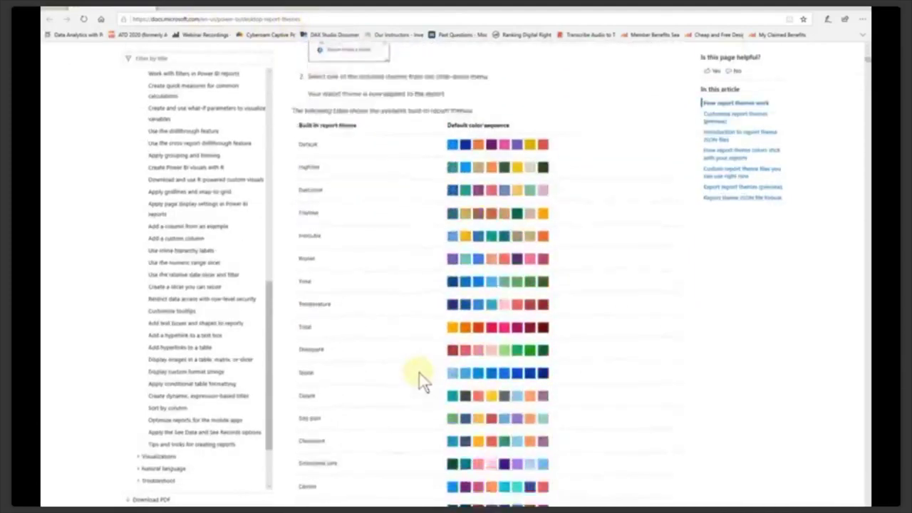
pyautogui.scroll(-15, 421, 378)
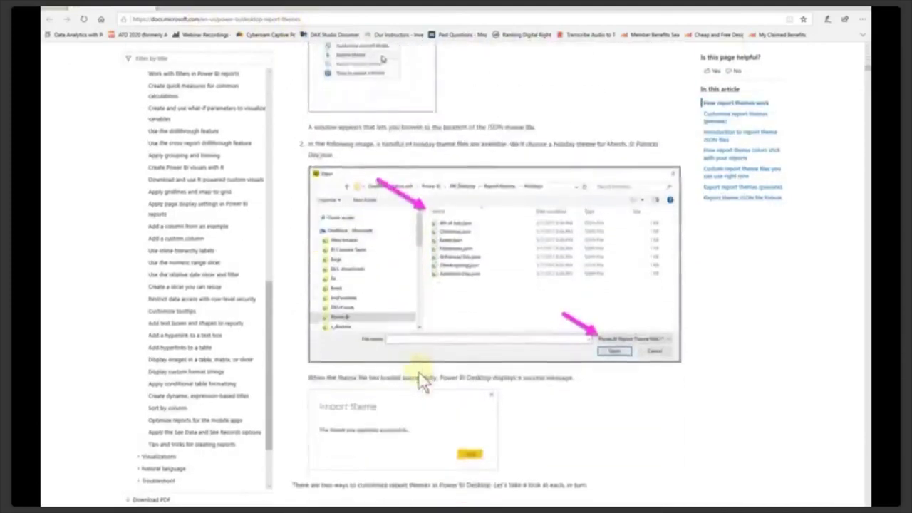
pyautogui.scroll(-12, 419, 373)
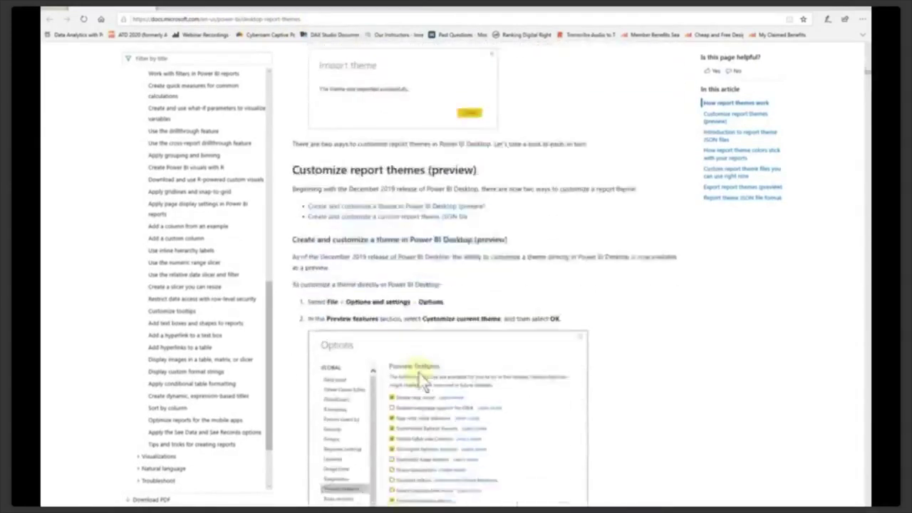
pyautogui.scroll(-15, 419, 378)
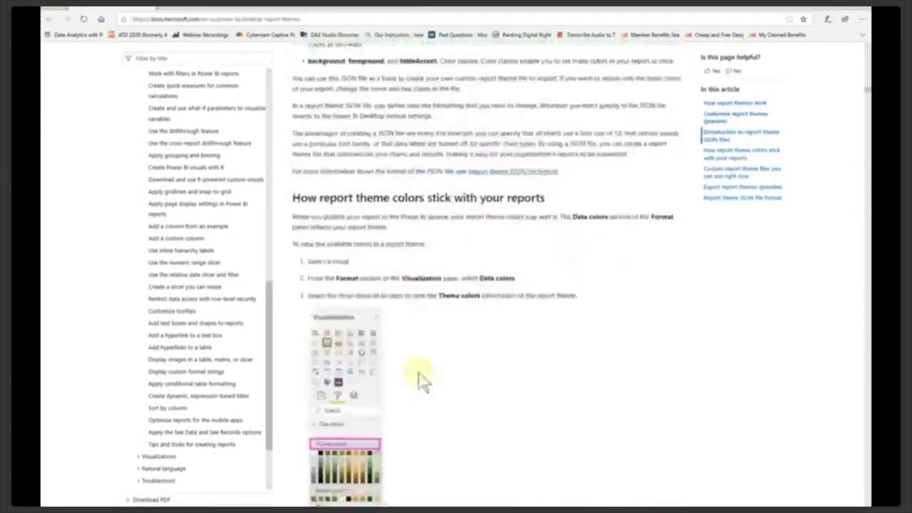
pyautogui.scroll(-15, 419, 385)
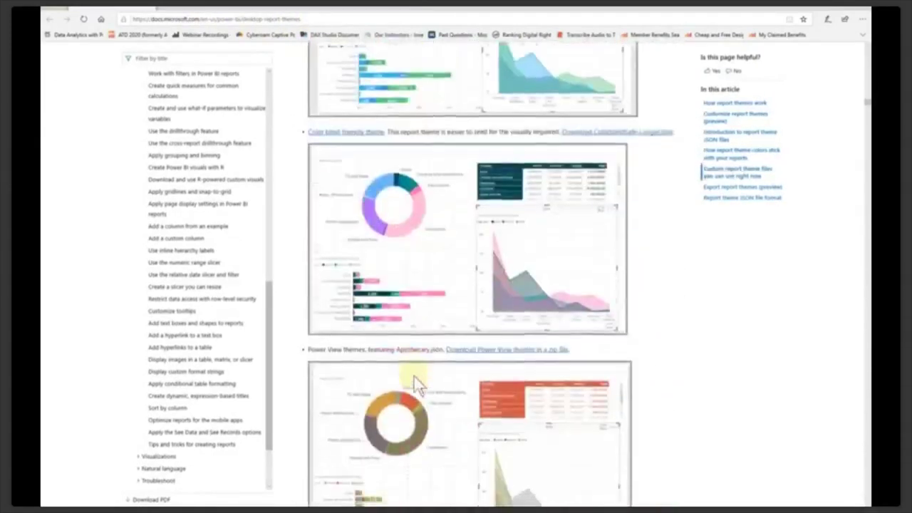
pyautogui.scroll(-5, 413, 374)
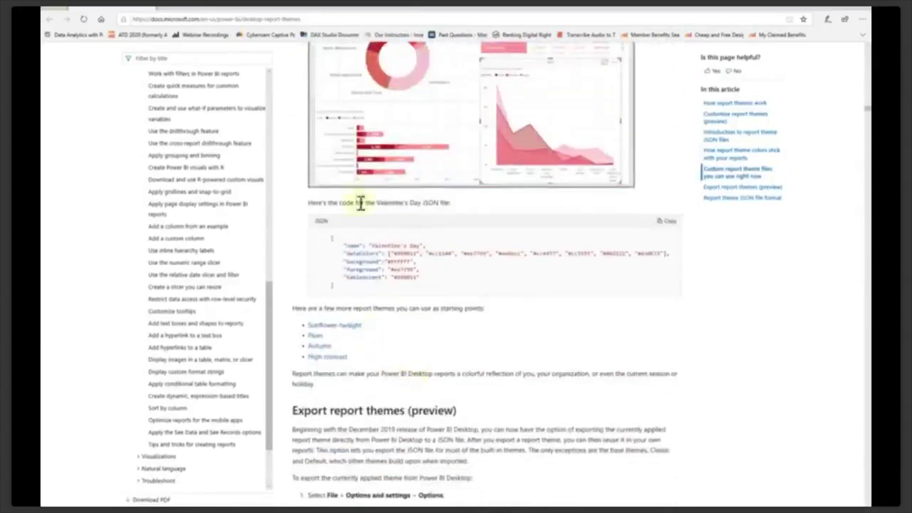
pyautogui.scroll(-15, 433, 258)
pyautogui.scroll(-6, 433, 258)
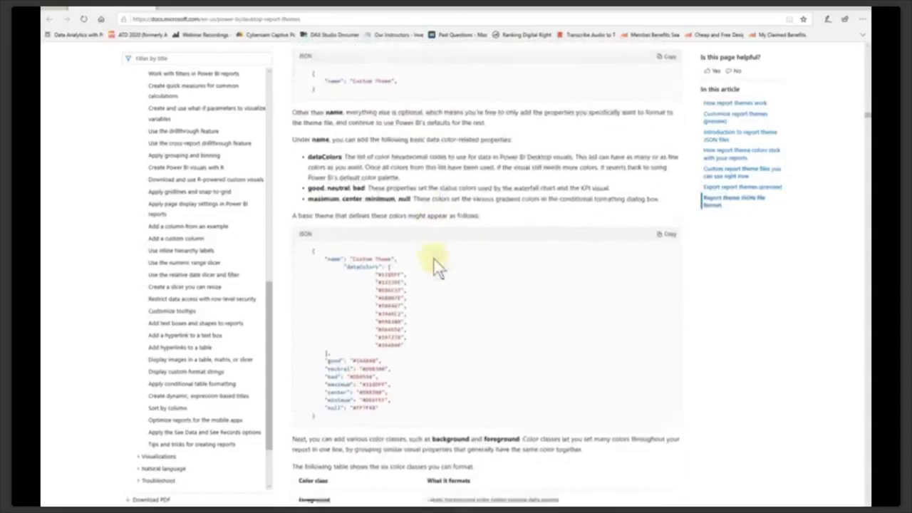
pyautogui.scroll(-10, 432, 258)
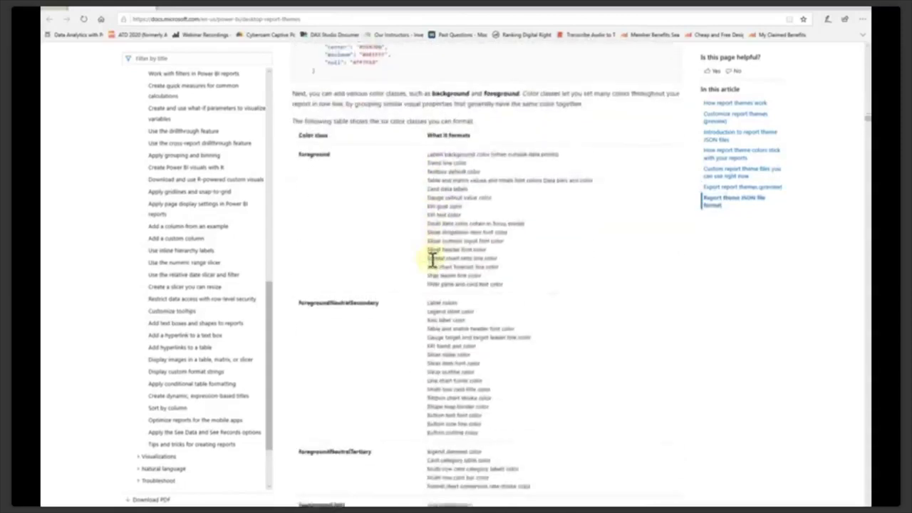
pyautogui.scroll(-11, 419, 278)
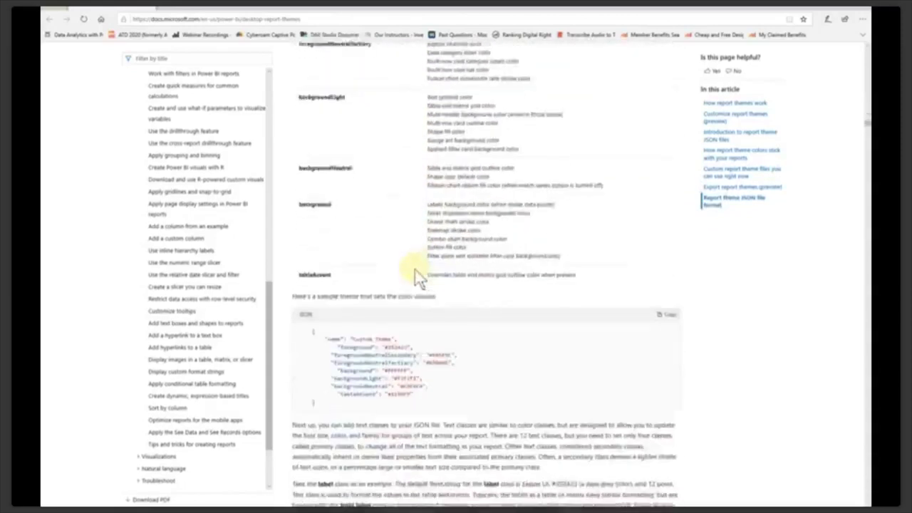
pyautogui.scroll(-20, 426, 280)
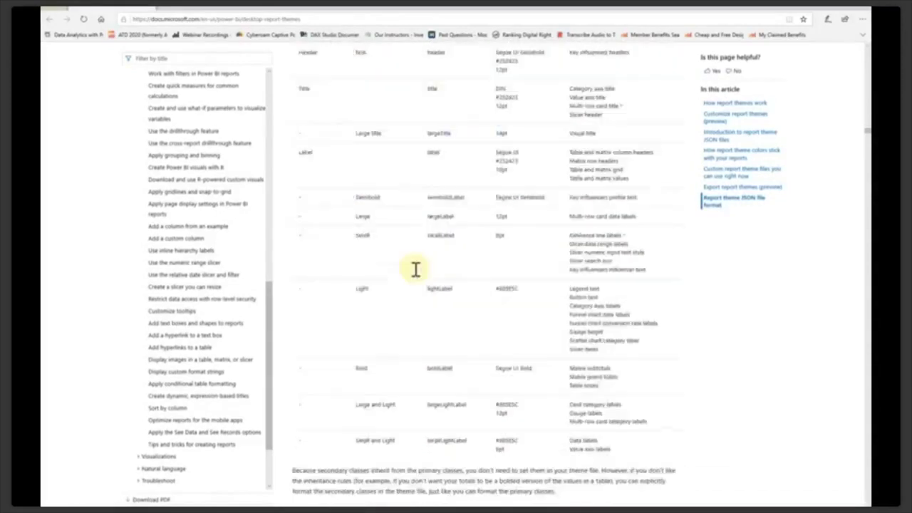
pyautogui.scroll(-9, 420, 276)
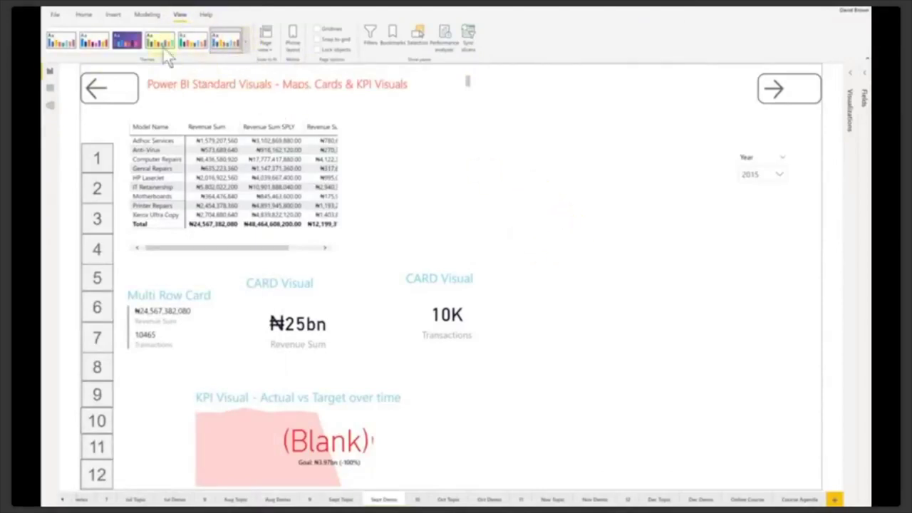
pyautogui.click(246, 41)
pyautogui.click(247, 41)
pyautogui.click(246, 43)
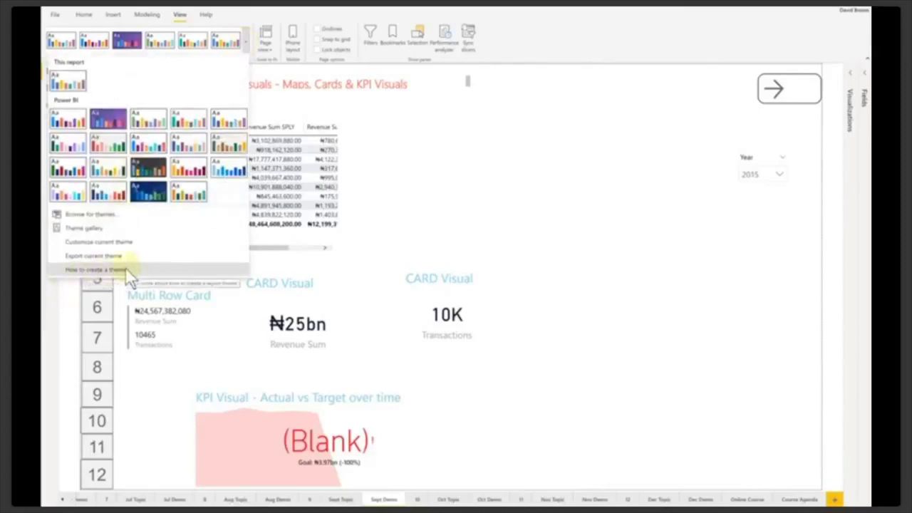
pyautogui.click(581, 206)
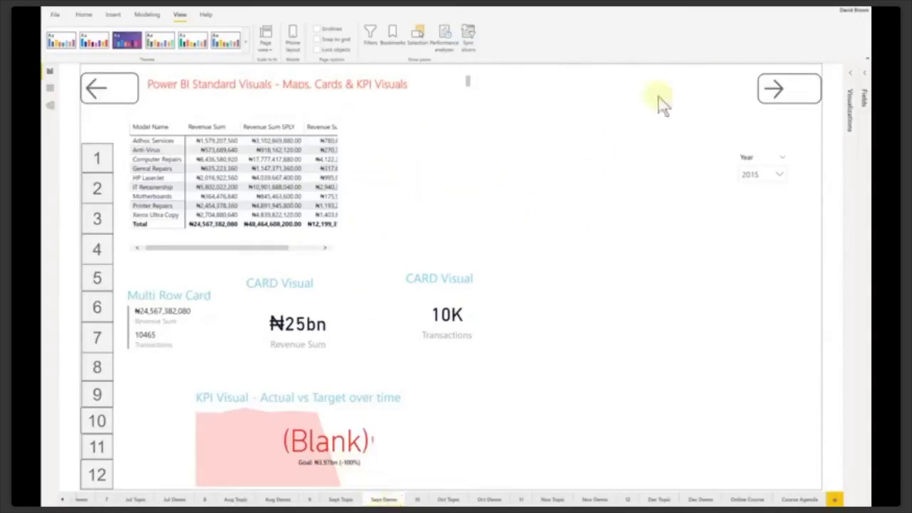
pyautogui.click(852, 80)
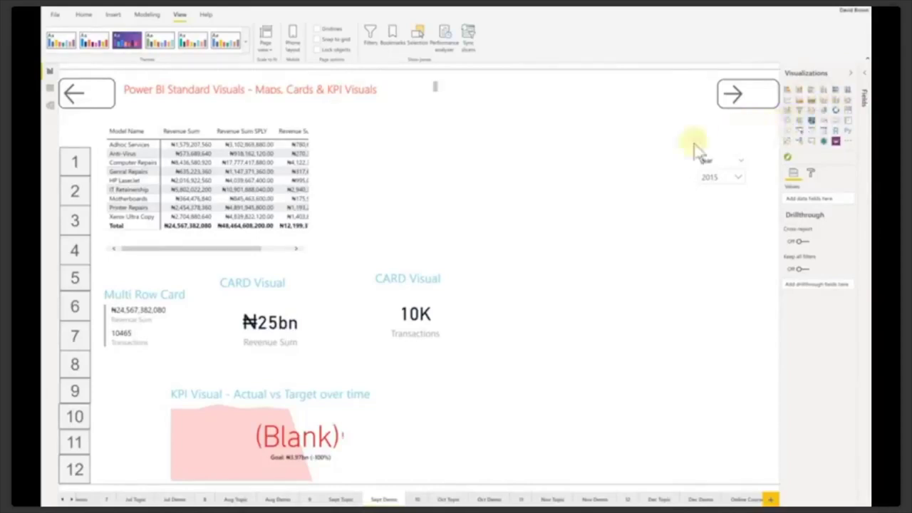
# Unpin two custom visuals from the Visualizations pane, confirming each removal
pyautogui.rightClick(824, 110)
pyautogui.click(802, 157)
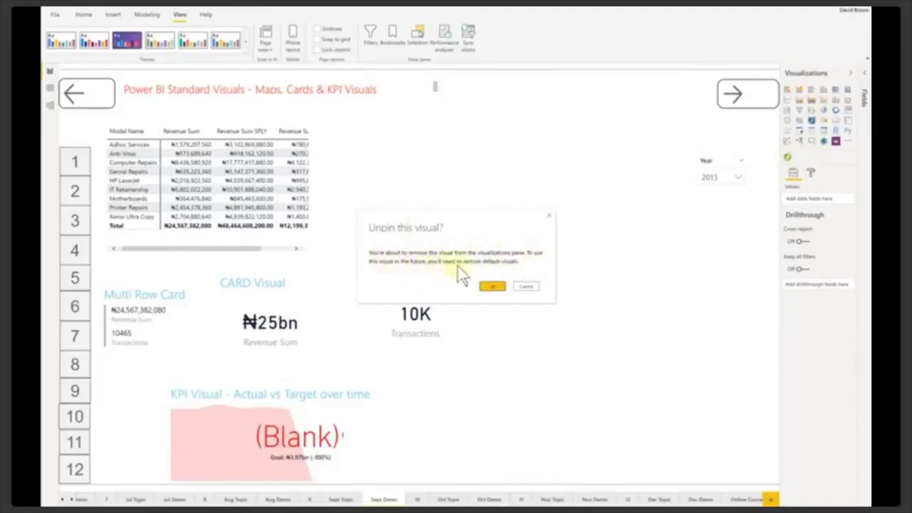
pyautogui.click(492, 287)
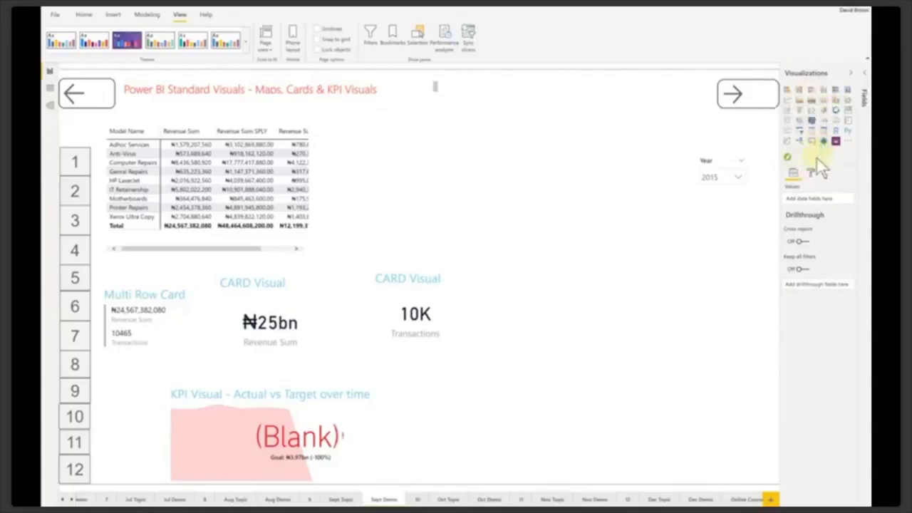
pyautogui.rightClick(824, 119)
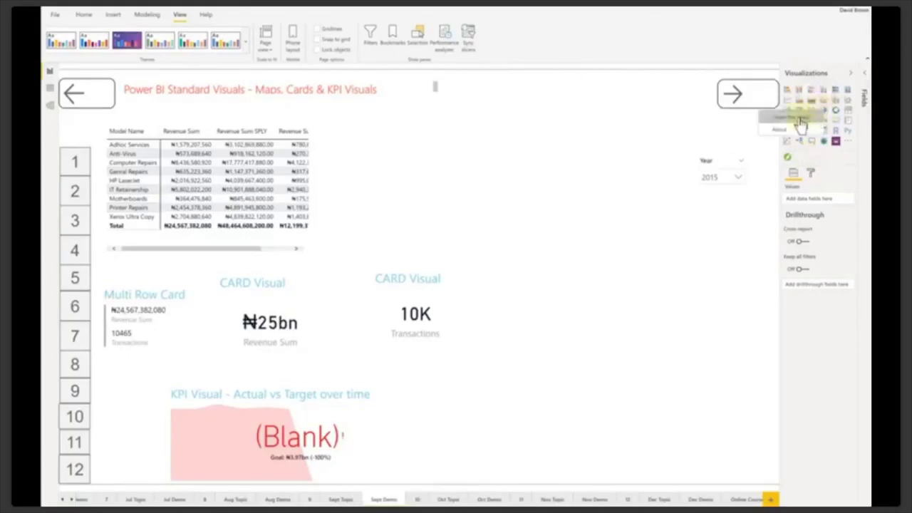
pyautogui.click(801, 122)
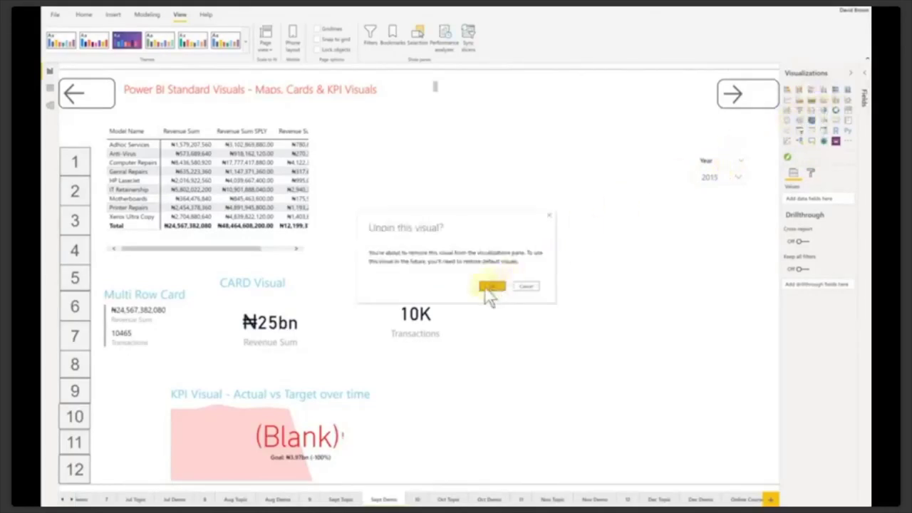
pyautogui.click(488, 291)
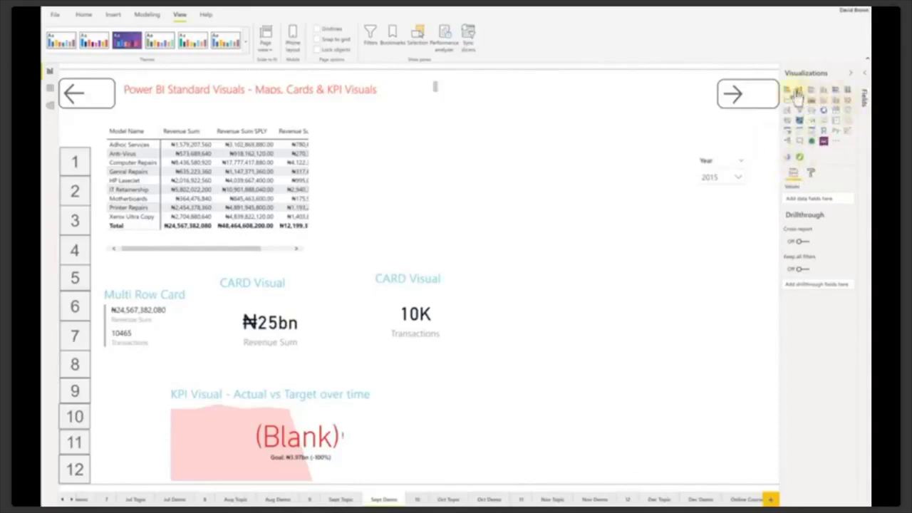
pyautogui.click(836, 142)
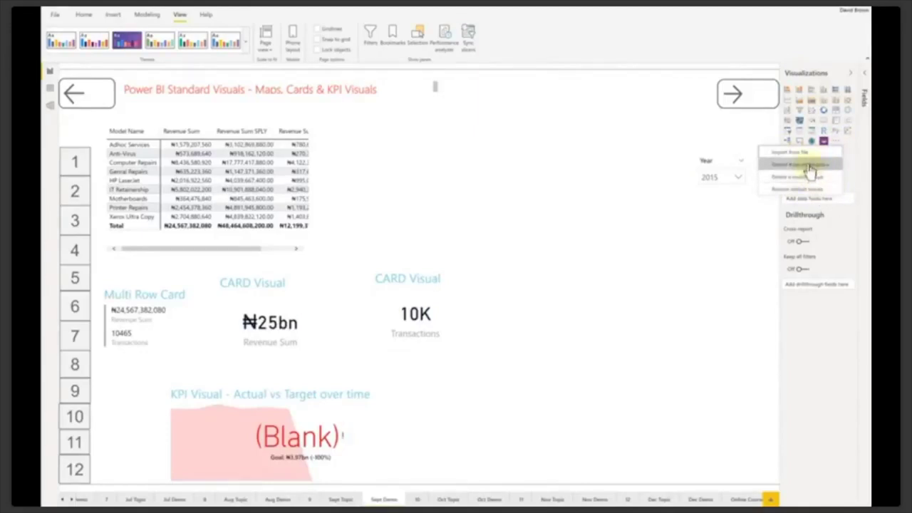
pyautogui.click(853, 164)
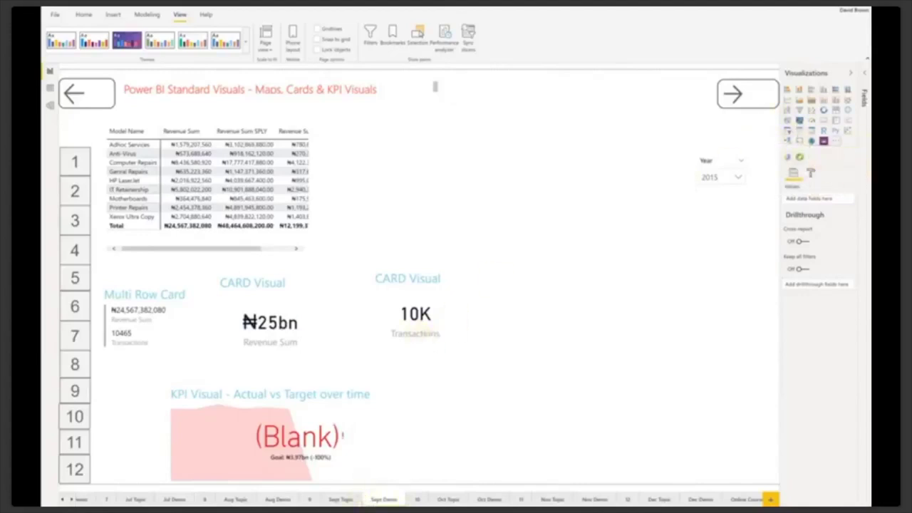
pyautogui.click(417, 499)
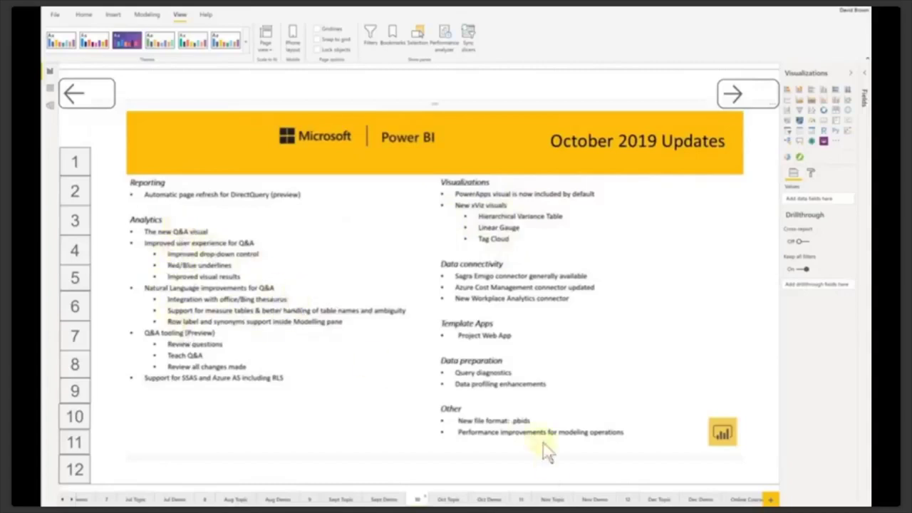
# Go via The New Q&A page to the blank Oct Demo page and select its Q&A visual
pyautogui.click(443, 500)
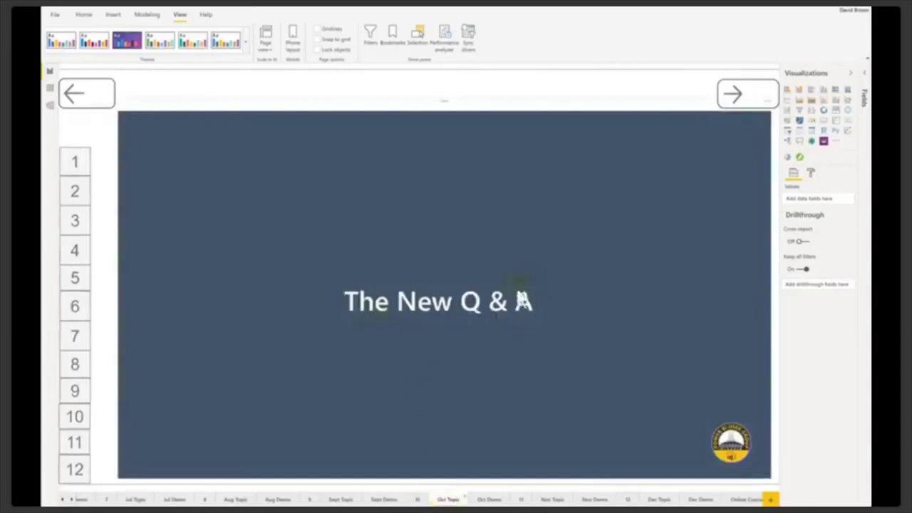
pyautogui.click(488, 500)
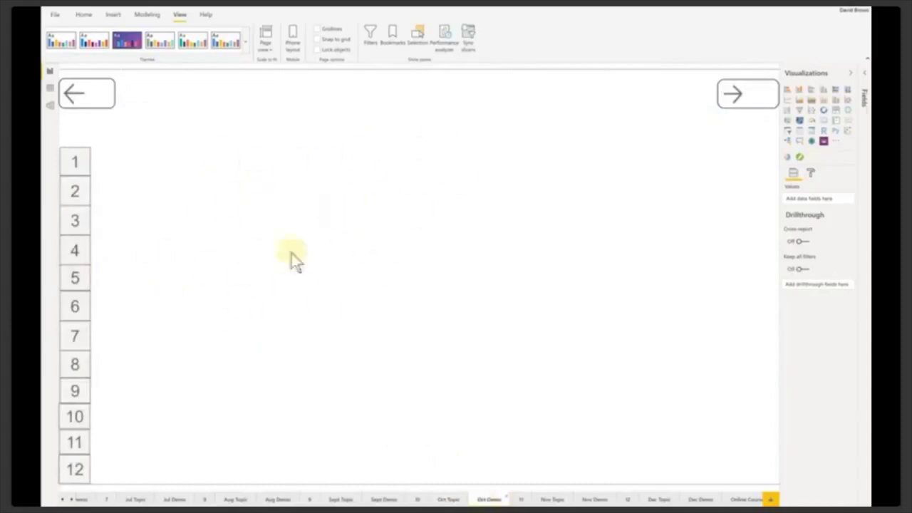
pyautogui.click(322, 167)
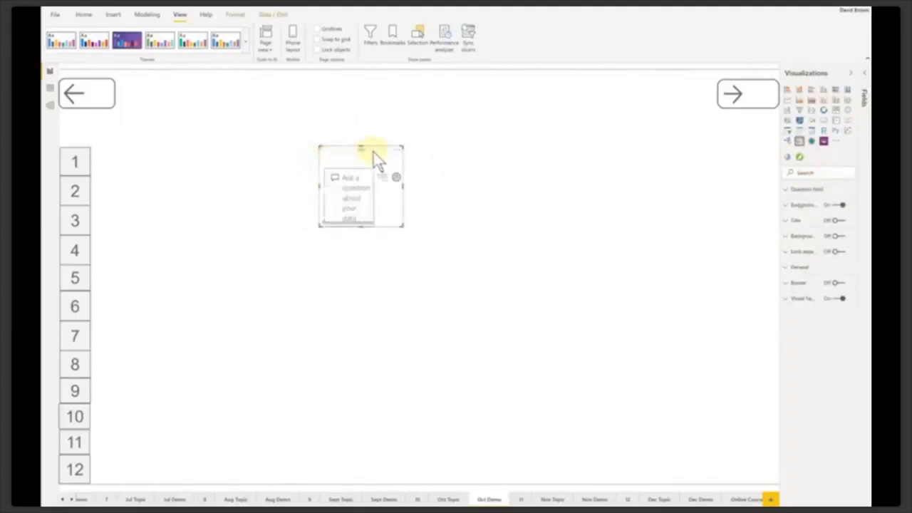
# Move the Q&A visual up-left and enlarge it until five suggestions show
pyautogui.moveTo(324, 152); pyautogui.dragTo(273, 144)
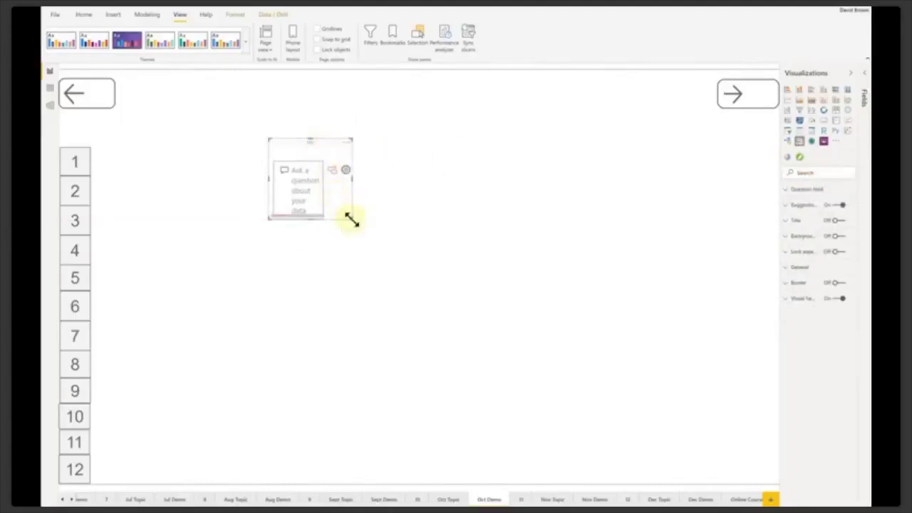
pyautogui.moveTo(394, 243); pyautogui.dragTo(706, 355)
pyautogui.moveTo(550, 143); pyautogui.dragTo(434, 153)
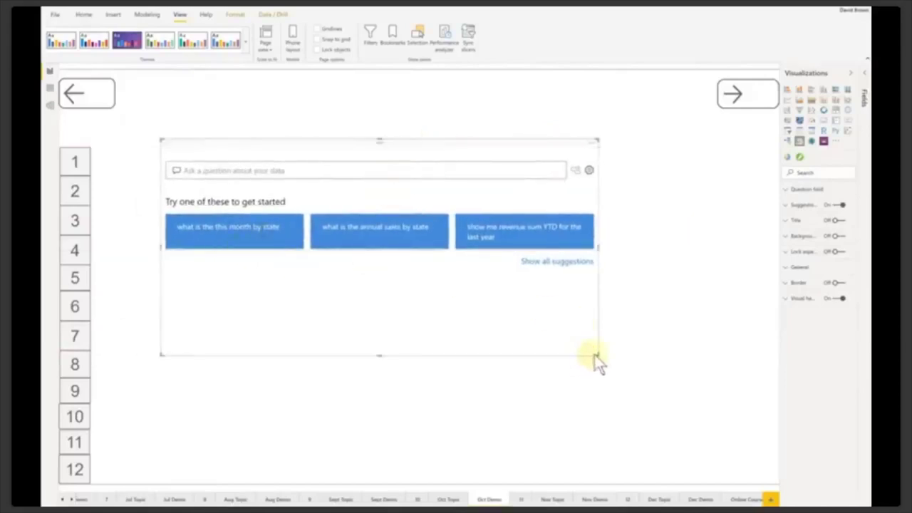
pyautogui.moveTo(596, 354); pyautogui.dragTo(739, 394)
# Ask 'what is sales by region for 2014 by trade date as a map' and choose the matrix answer
pyautogui.click(261, 171)
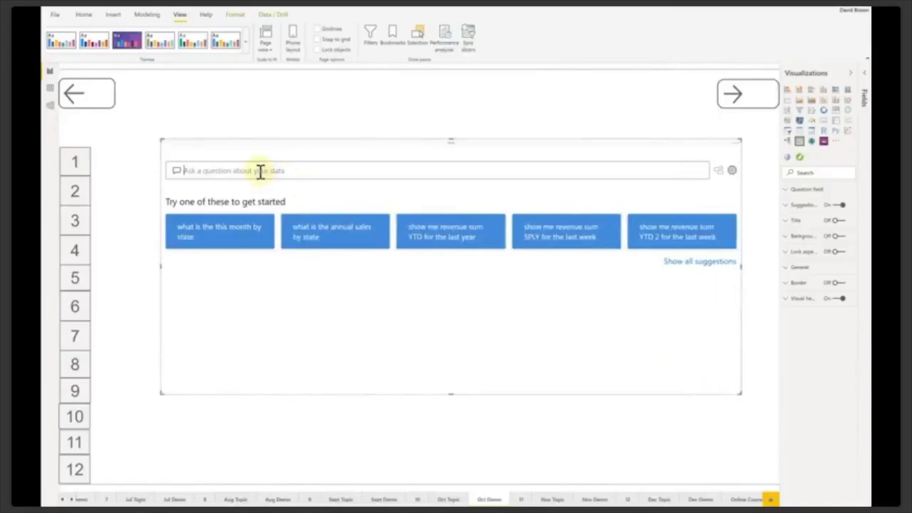
pyautogui.write('what')
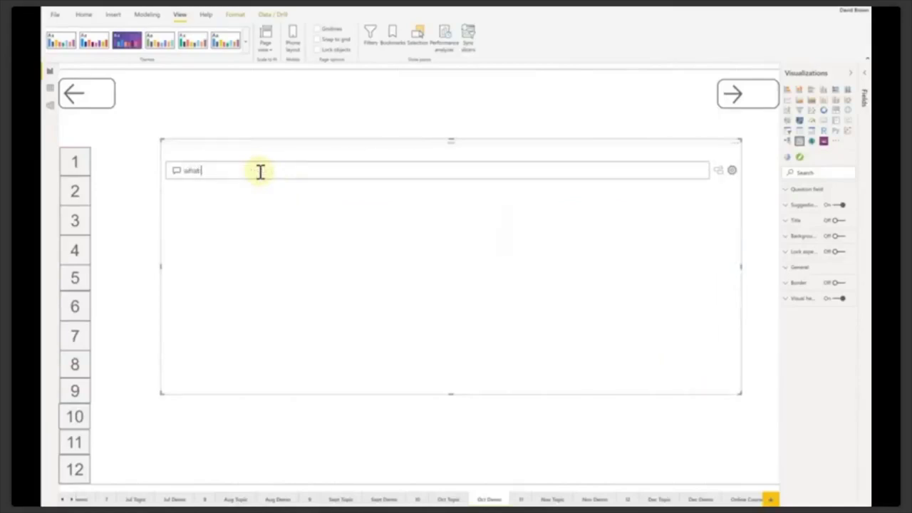
pyautogui.write(' is sala')
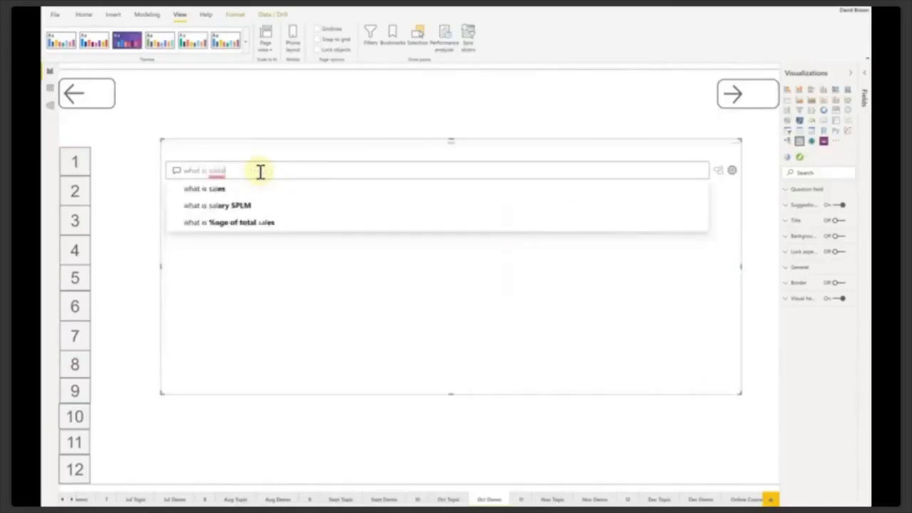
pyautogui.write(' b')
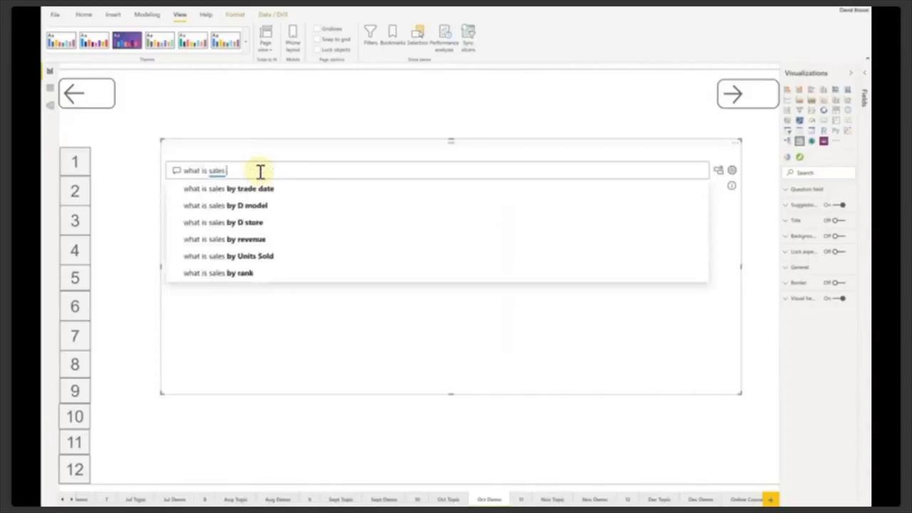
pyautogui.write('y region')
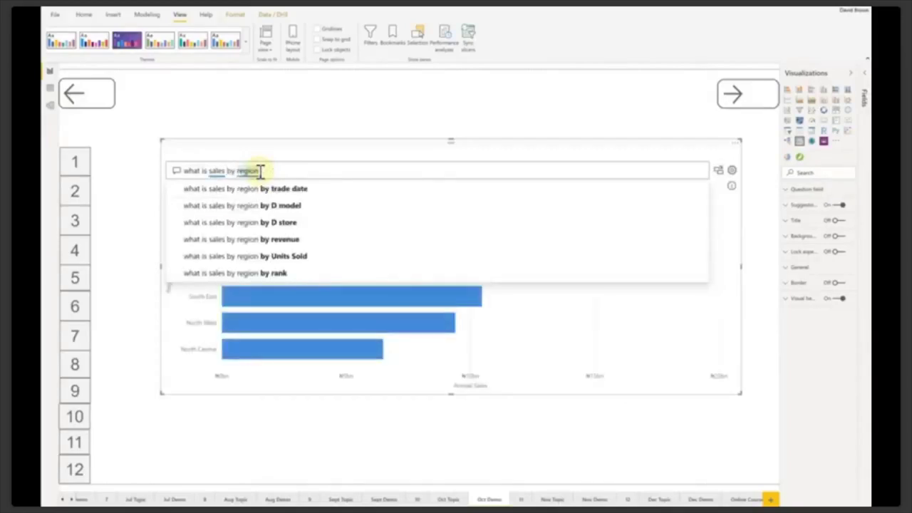
pyautogui.write(' for')
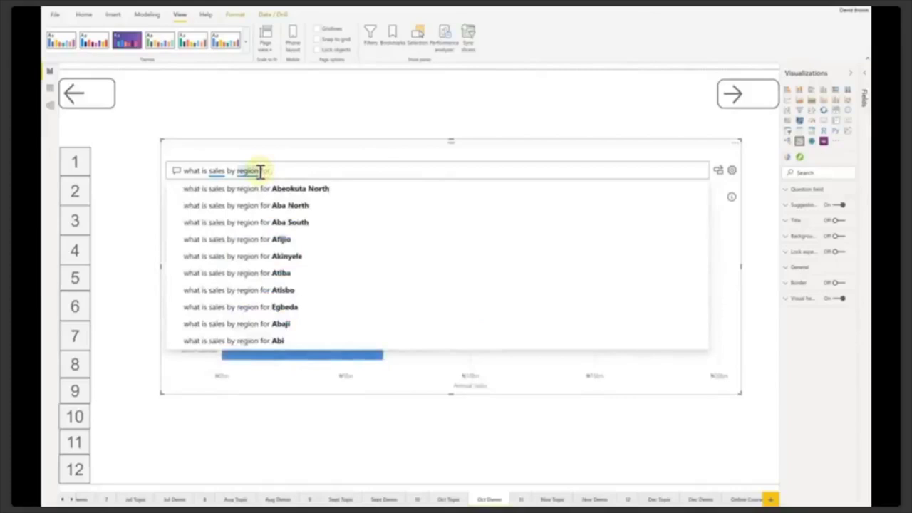
pyautogui.write('20')
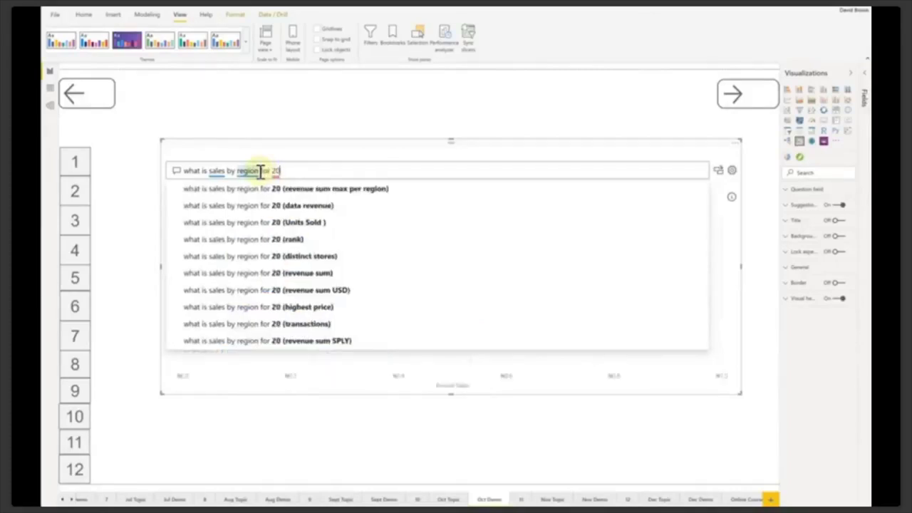
pyautogui.write('14')
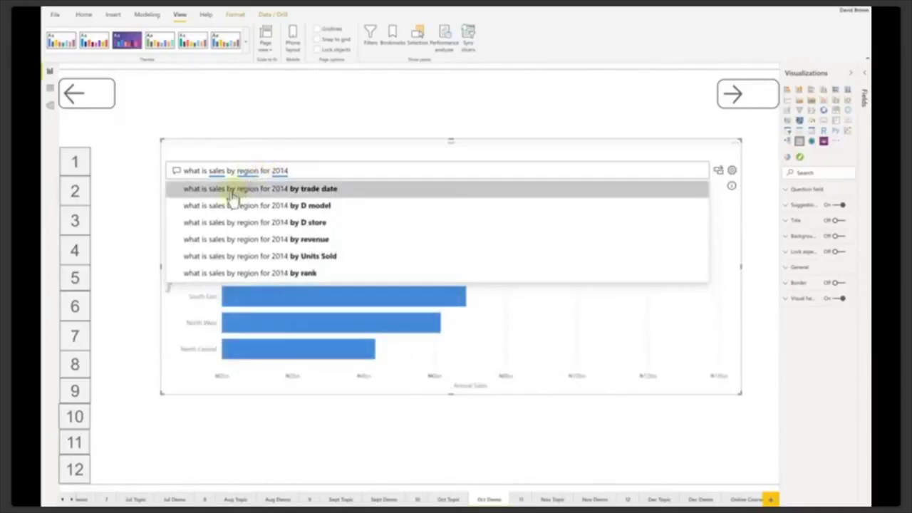
pyautogui.click(225, 191)
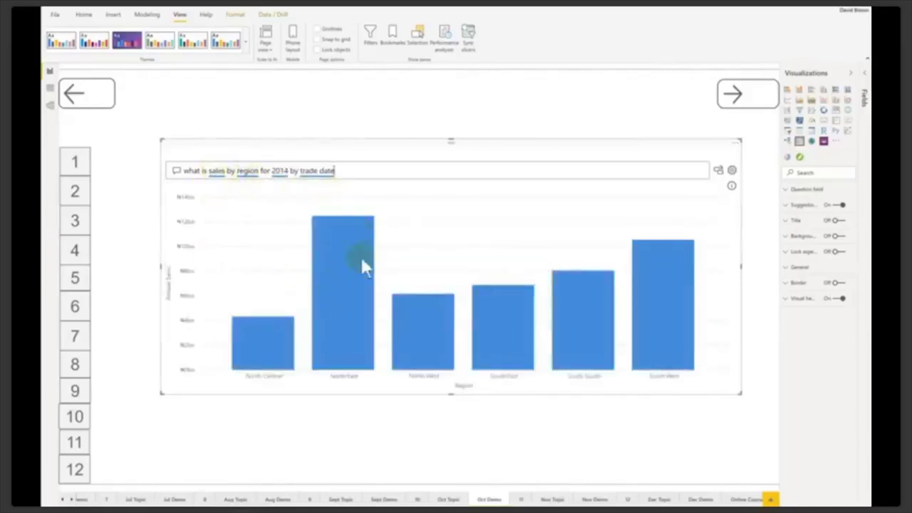
pyautogui.click(347, 171)
pyautogui.write('b')
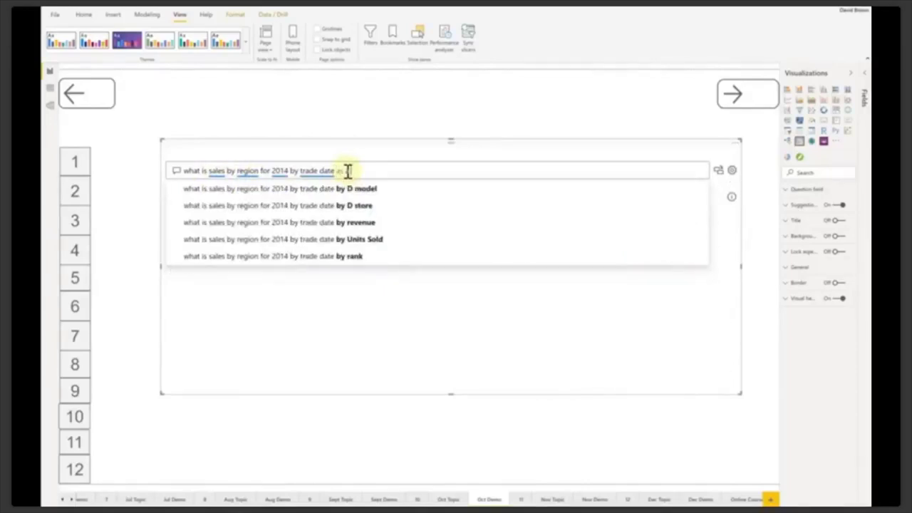
pyautogui.write(' a pie')
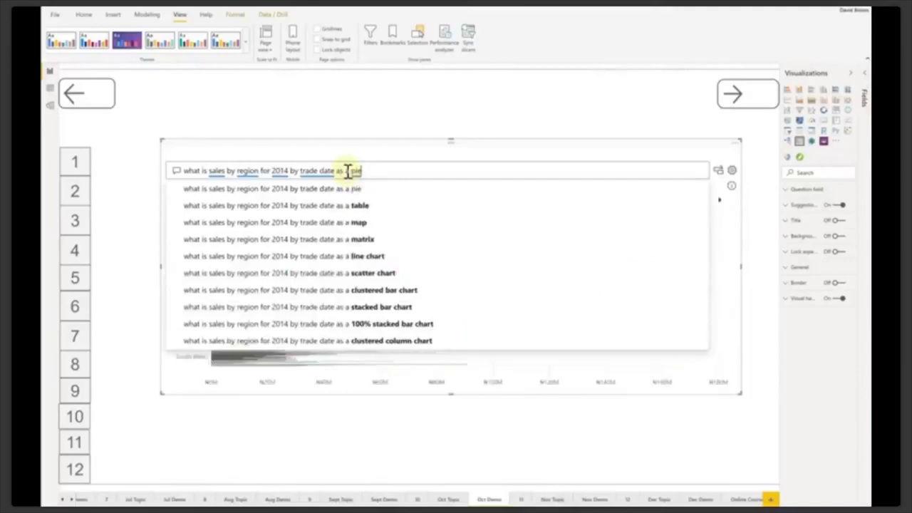
pyautogui.write(' chart')
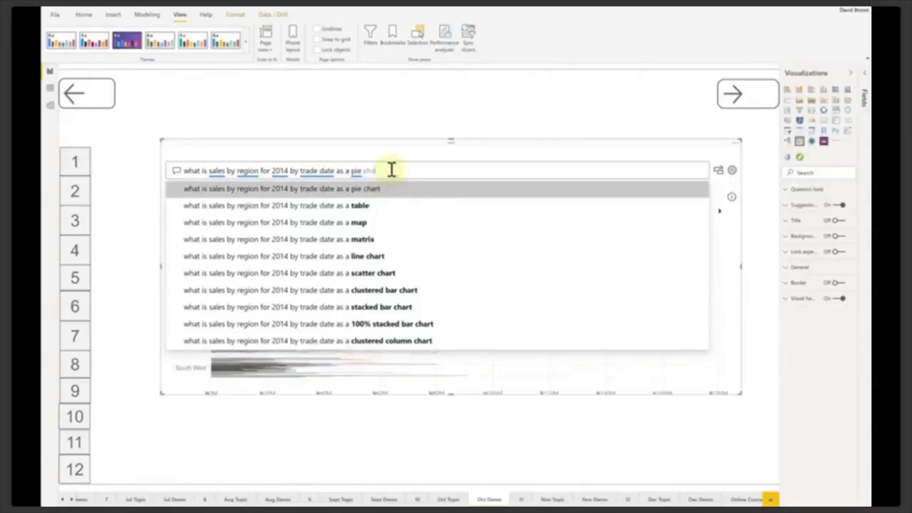
pyautogui.press('BackSpace')
pyautogui.press('BackSpace')
pyautogui.press('BackSpace')
pyautogui.press('BackSpace')
pyautogui.press('BackSpace')
pyautogui.press('BackSpace')
pyautogui.press('BackSpace')
pyautogui.press('BackSpace')
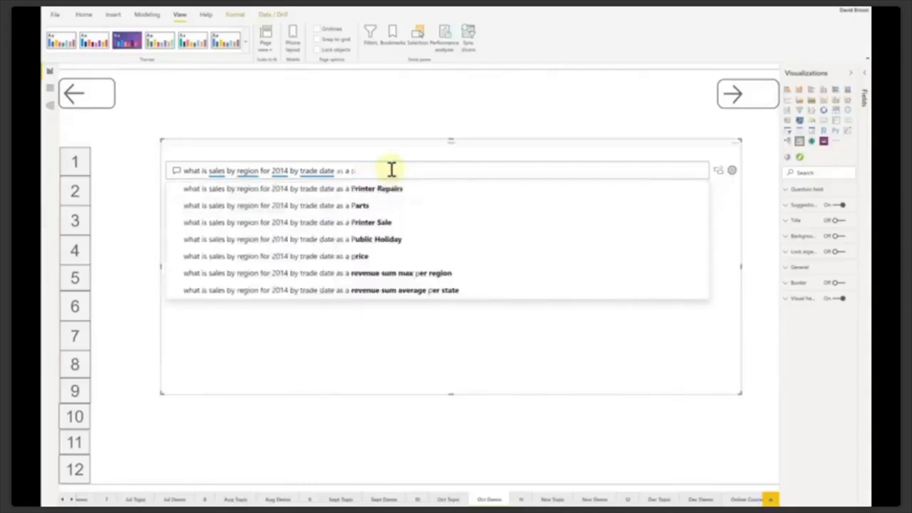
pyautogui.write('m')
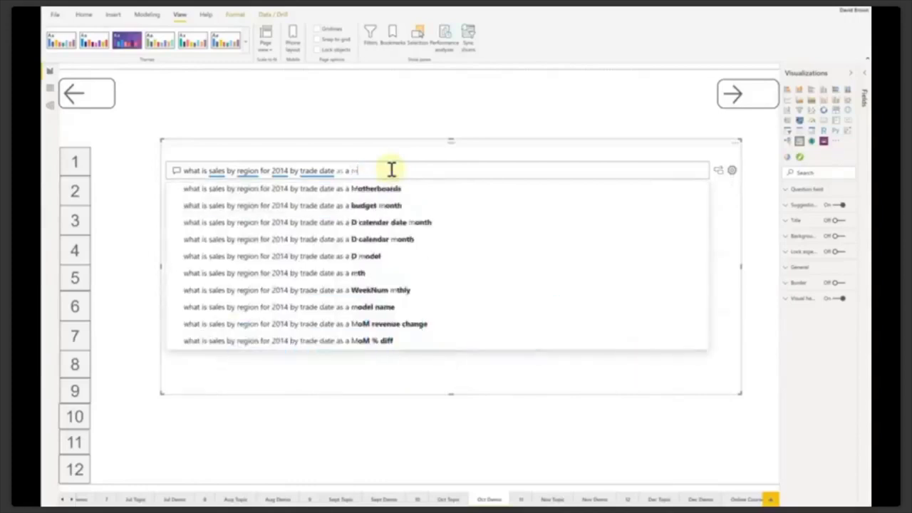
pyautogui.write('ap')
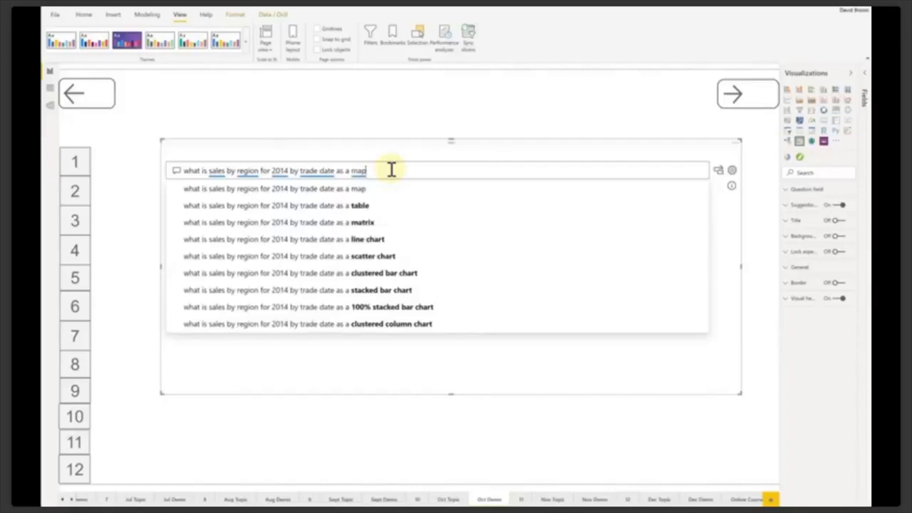
pyautogui.press('Down')
pyautogui.press('Down')
pyautogui.press('Down')
pyautogui.press('Down')
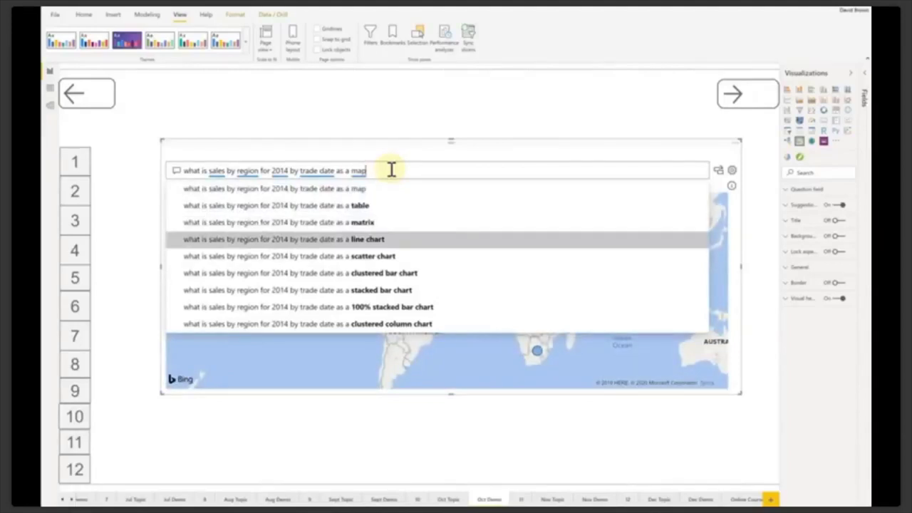
pyautogui.click(367, 226)
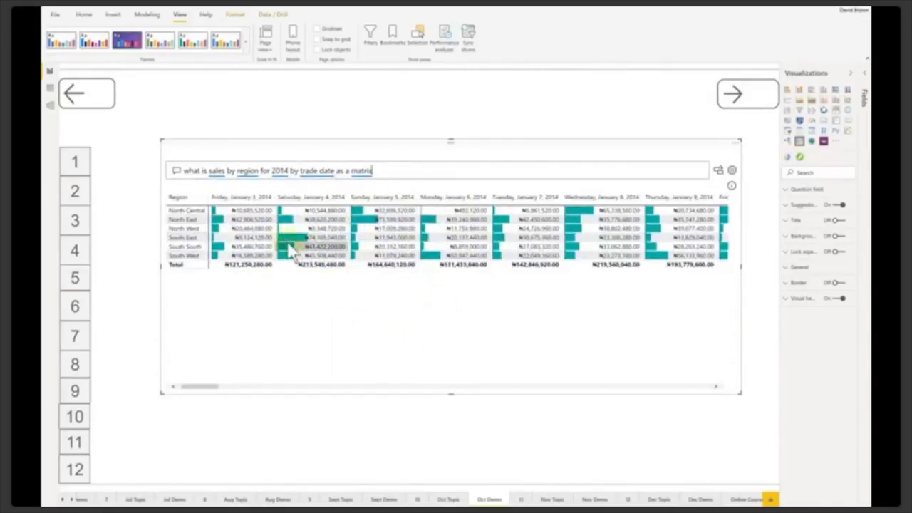
# Open Q&A setup from the Q&A visual's settings gear
pyautogui.moveTo(398, 275)
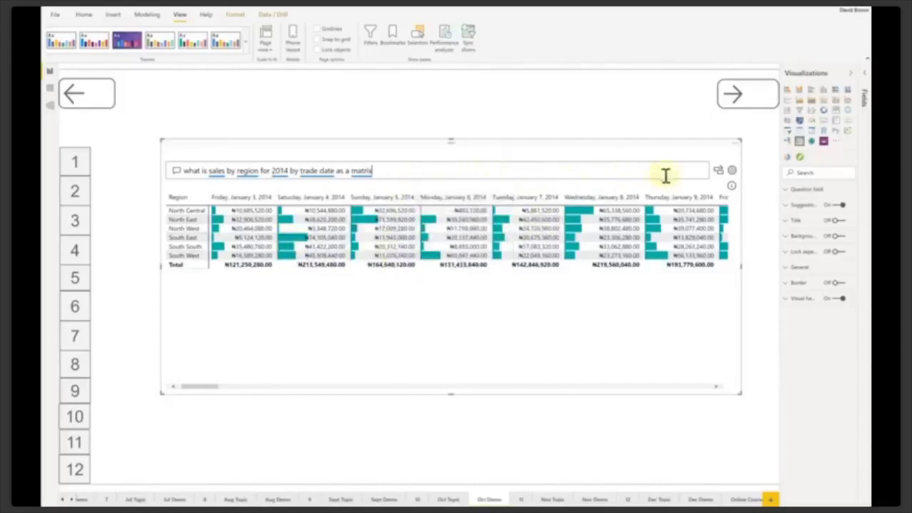
pyautogui.click(732, 173)
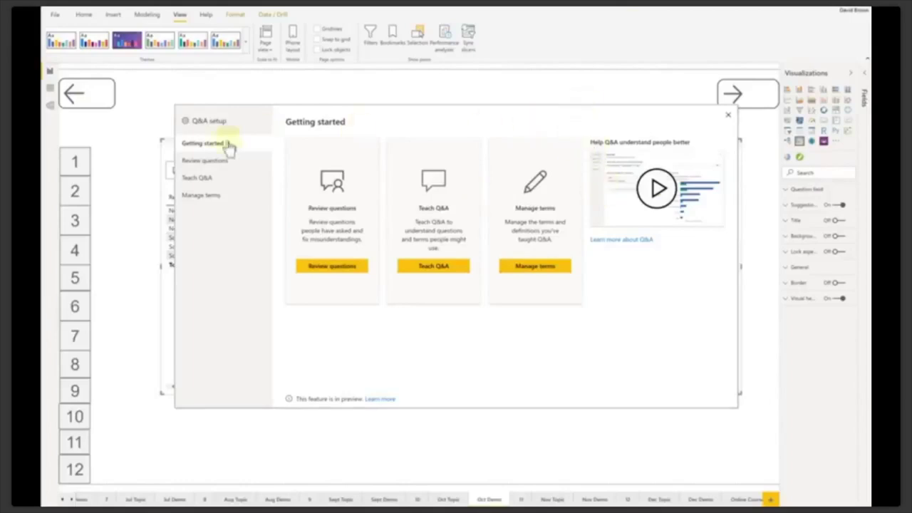
# Look at the Review questions and Teach Q&A pages, then close Q&A setup
pyautogui.click(195, 162)
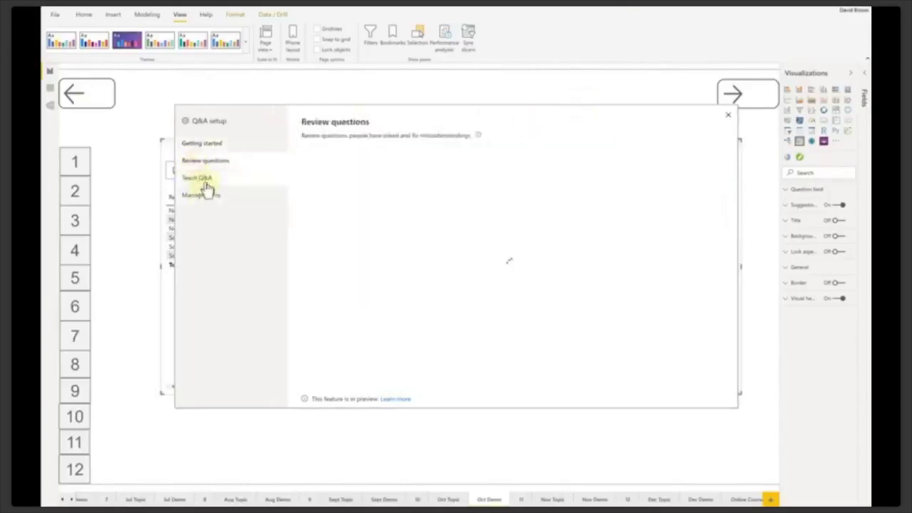
pyautogui.click(203, 179)
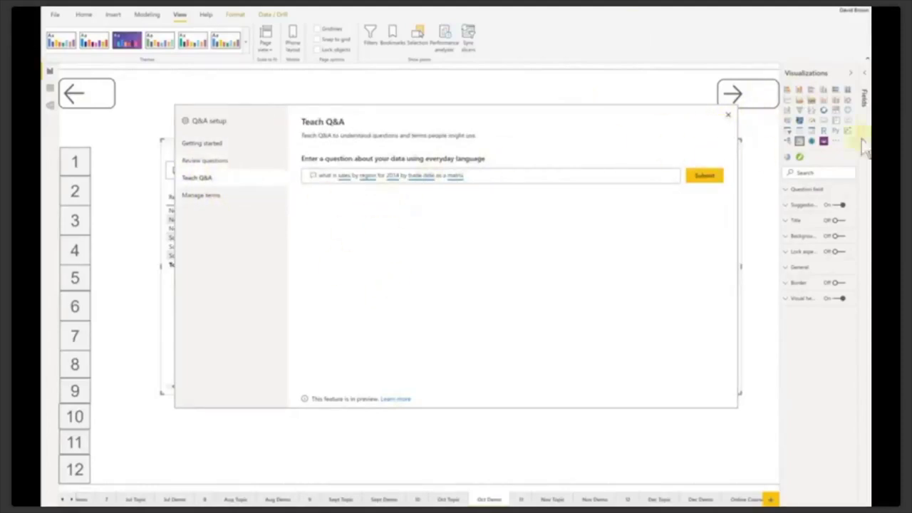
pyautogui.click(729, 117)
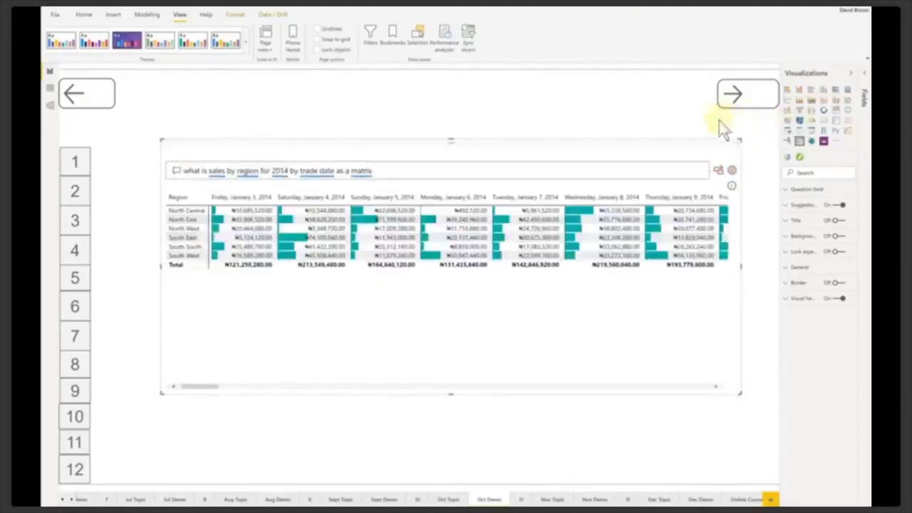
# Convert the Q&A answer to a standard matrix and add a new Q&A visual above it
pyautogui.click(718, 173)
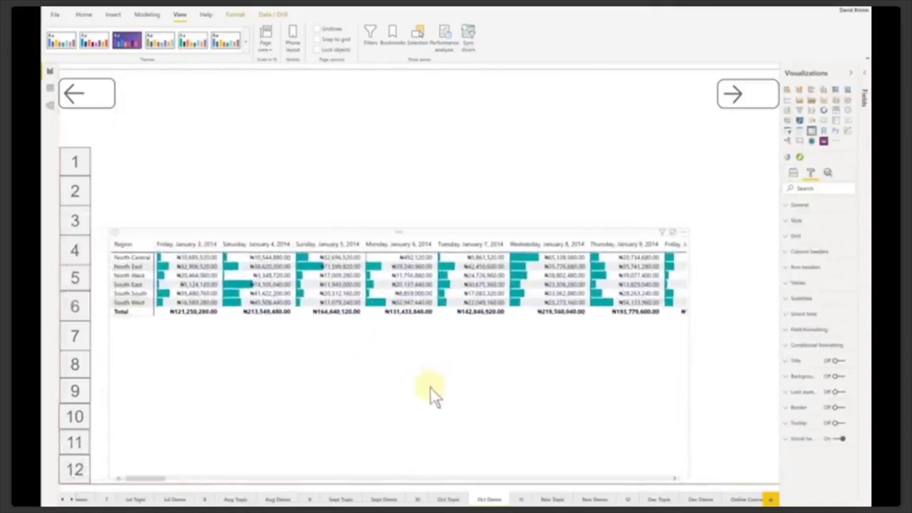
pyautogui.click(425, 148)
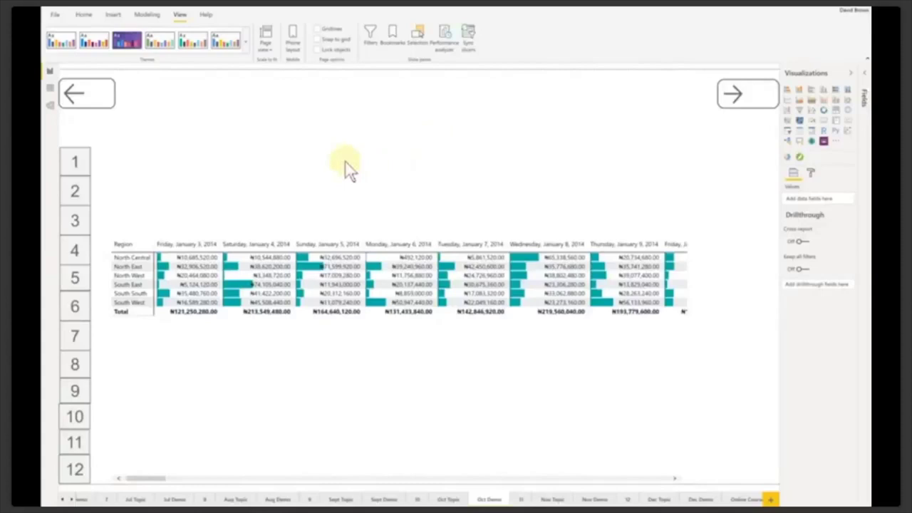
pyautogui.doubleClick(403, 162)
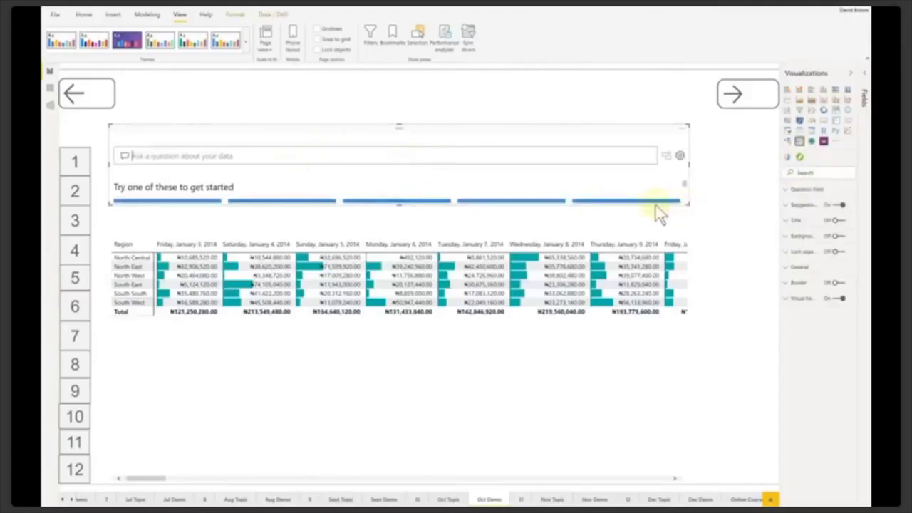
# Enlarge the new Q&A visual and ask it for annual sales by model
pyautogui.moveTo(687, 207); pyautogui.dragTo(700, 223)
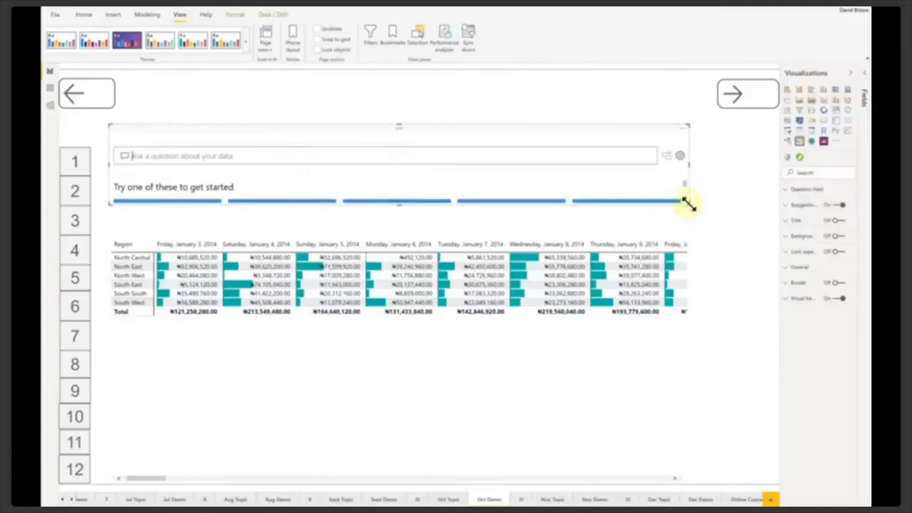
pyautogui.click(264, 159)
pyautogui.write('salew by model')
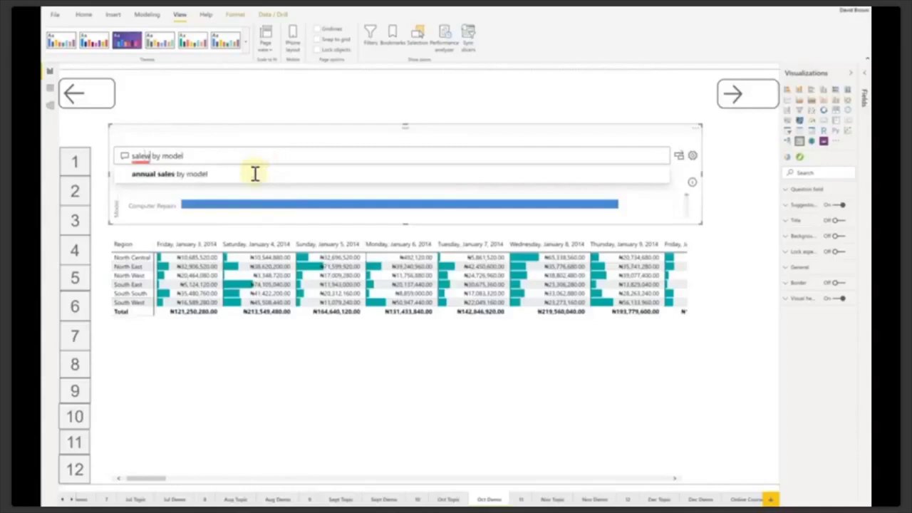
pyautogui.click(201, 177)
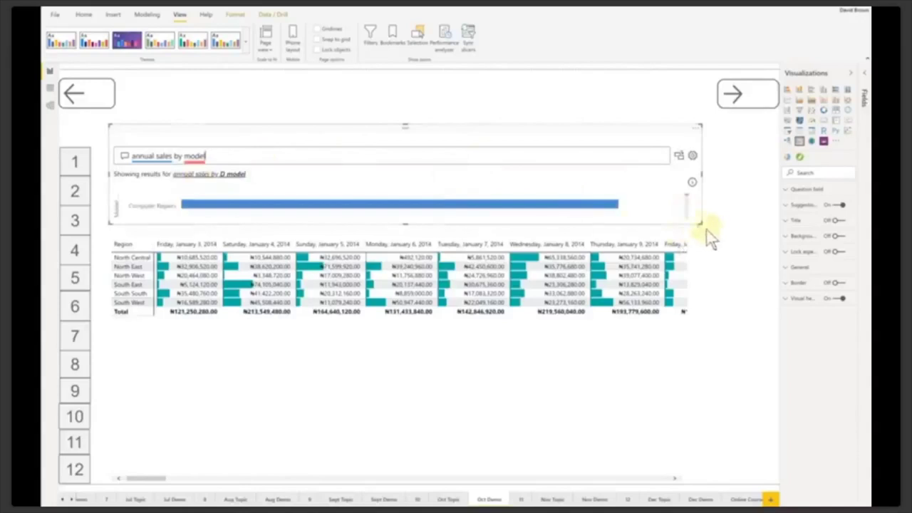
# Resize the answer, shrink the matrix, and convert the answer to a standard bar chart
pyautogui.moveTo(700, 224); pyautogui.dragTo(720, 315)
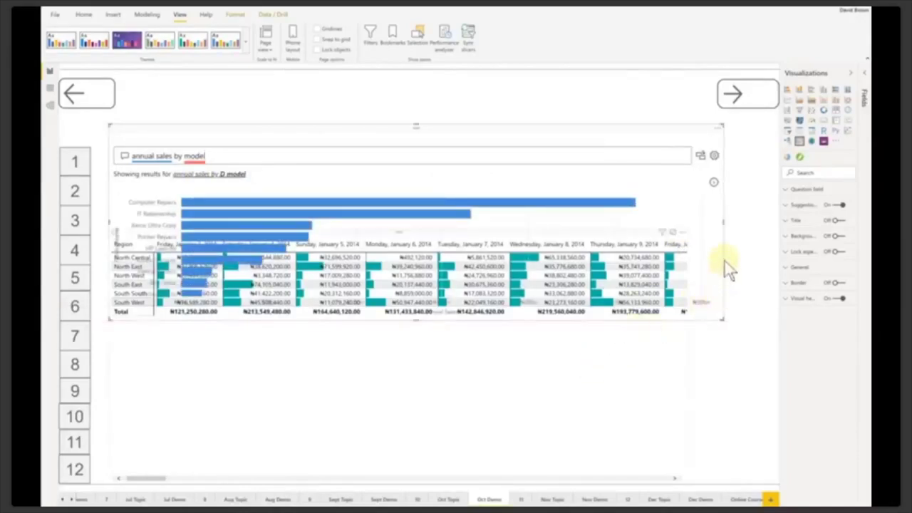
pyautogui.click(685, 339)
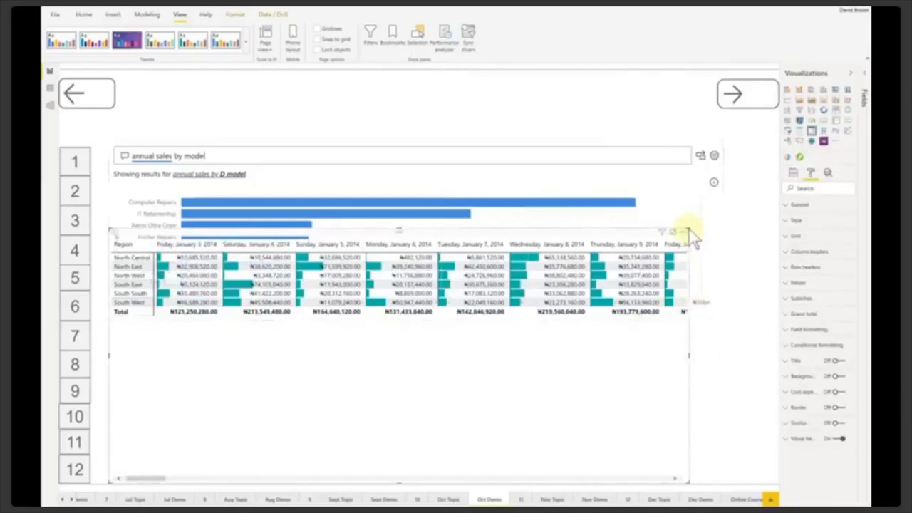
pyautogui.moveTo(689, 230); pyautogui.dragTo(664, 299)
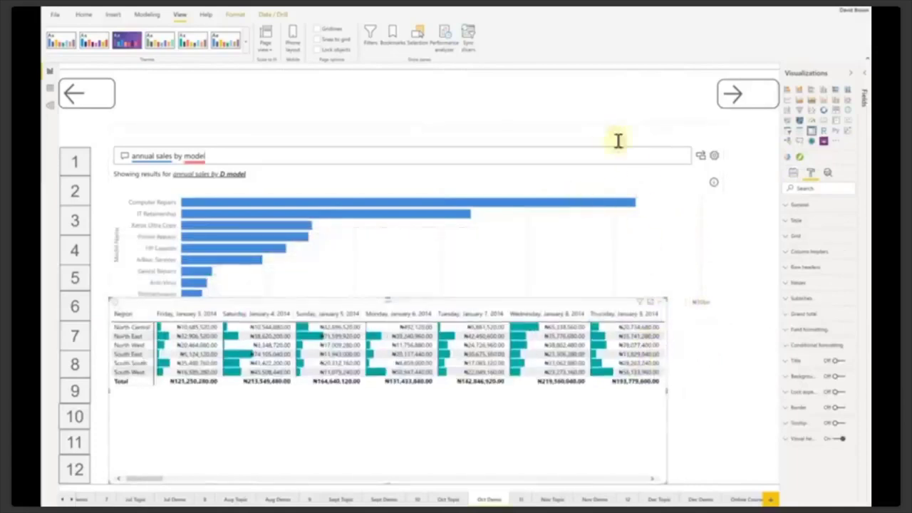
pyautogui.click(700, 157)
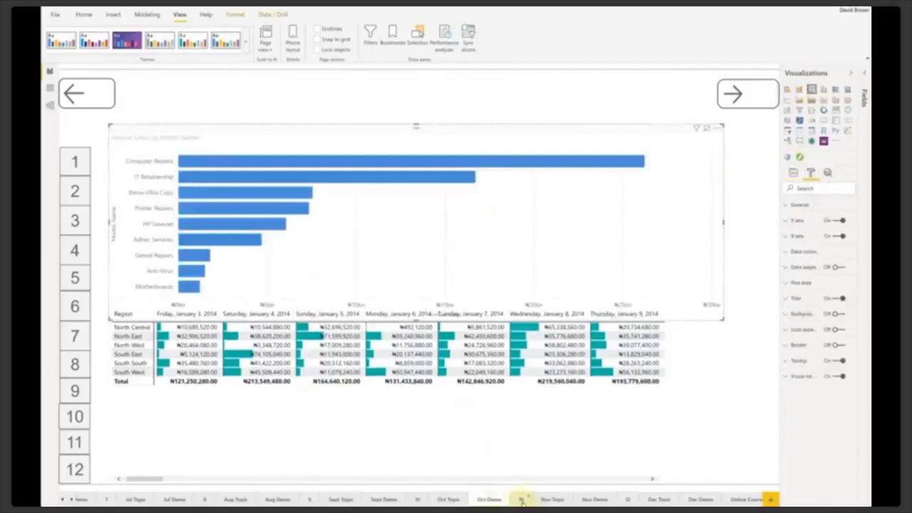
# Open the November 2019 Updates page that follows Oct Demo
pyautogui.click(522, 500)
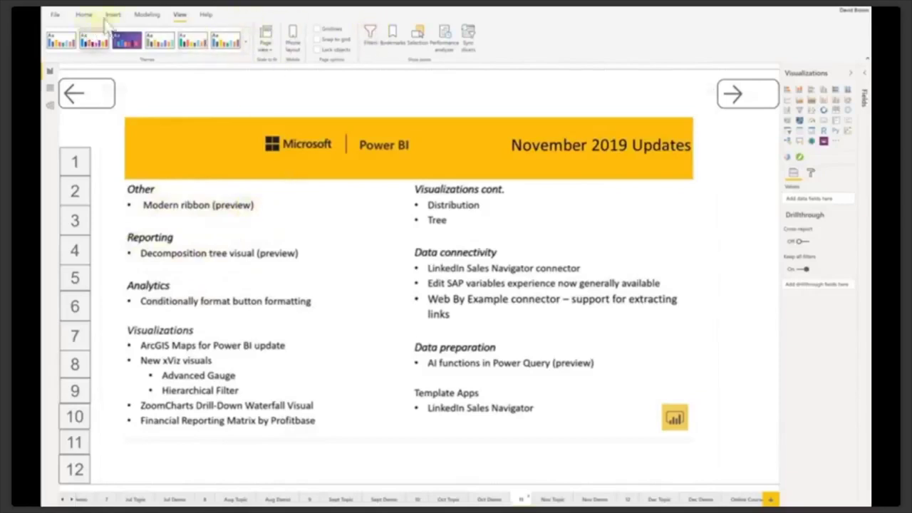
# Tour the Modeling, Insert and Home tabs, switch to the simplified ribbon, and toggle the Filters pane
pyautogui.click(147, 16)
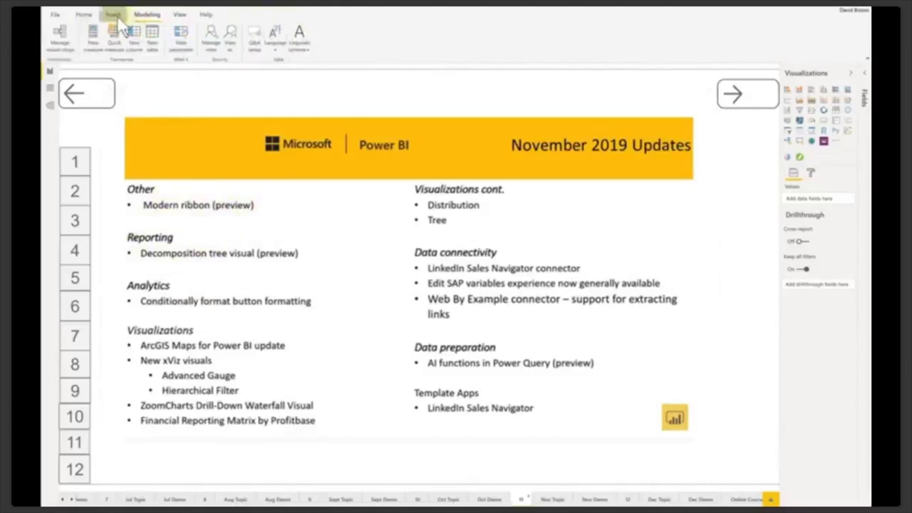
pyautogui.click(112, 16)
pyautogui.click(83, 15)
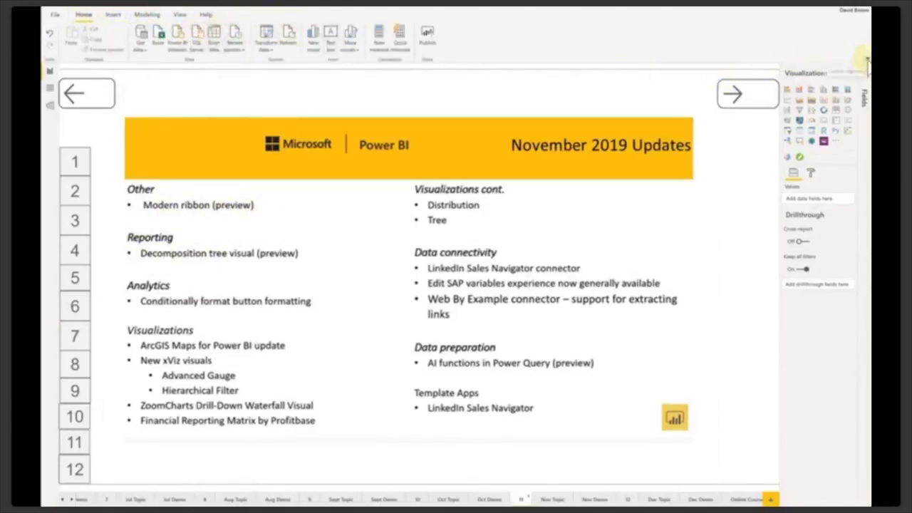
pyautogui.click(168, 28)
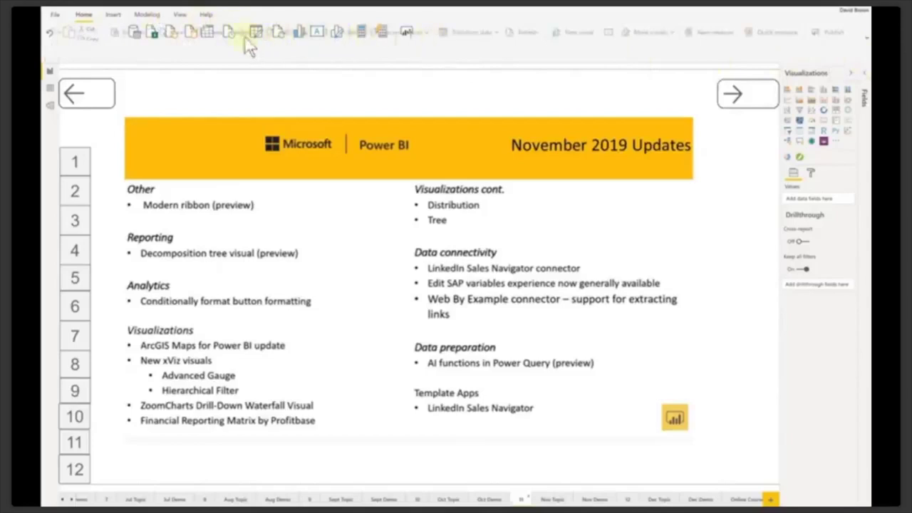
pyautogui.click(180, 15)
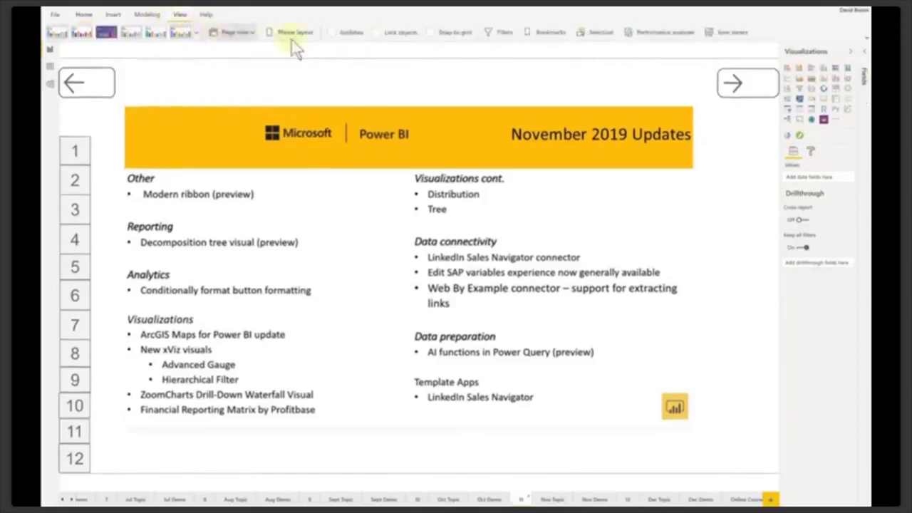
pyautogui.click(501, 32)
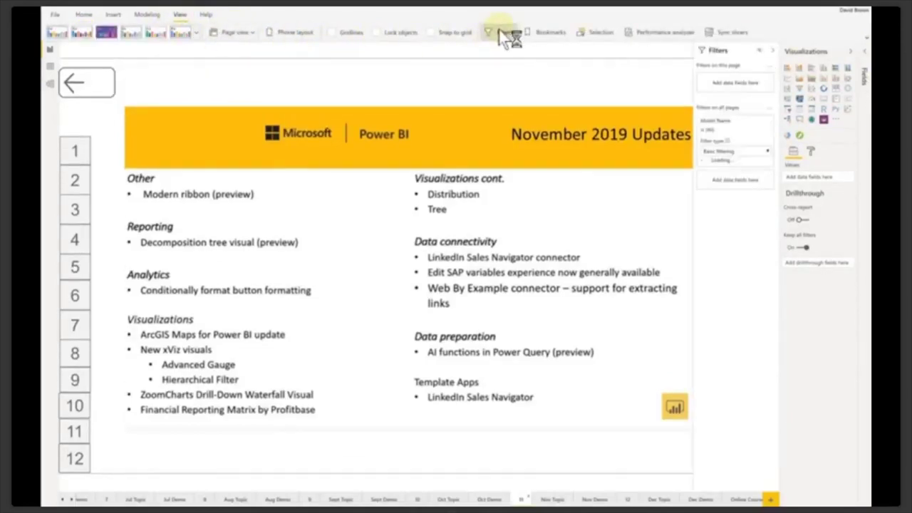
pyautogui.click(504, 33)
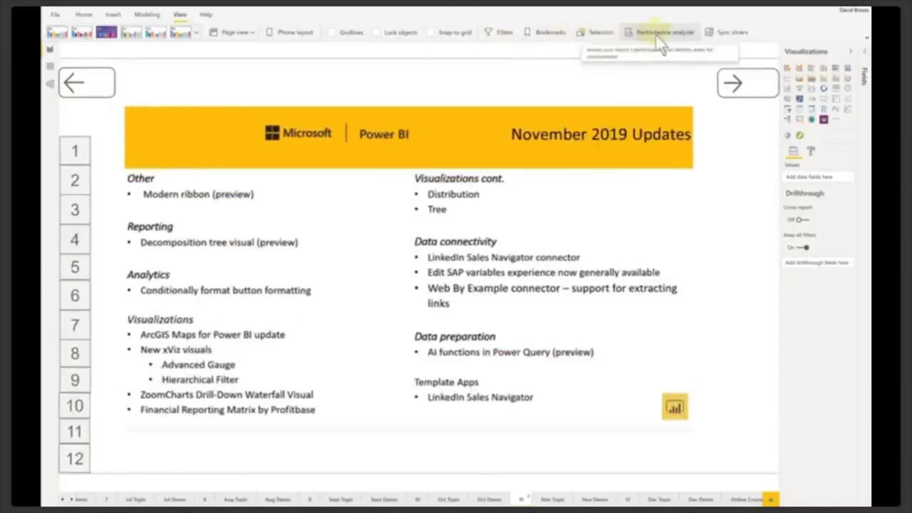
# Restore the classic ribbon, review the Modeling, Insert and Home tabs, then open Nov Topic
pyautogui.click(207, 15)
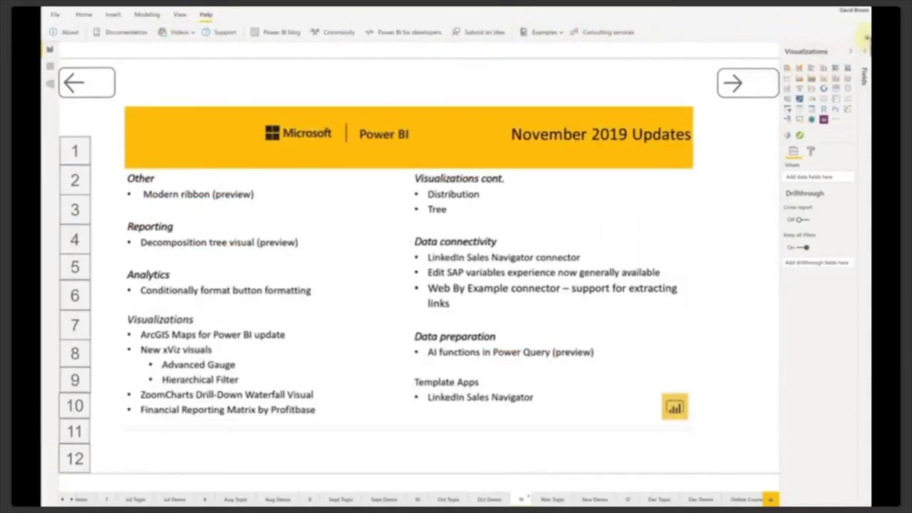
pyautogui.click(206, 15)
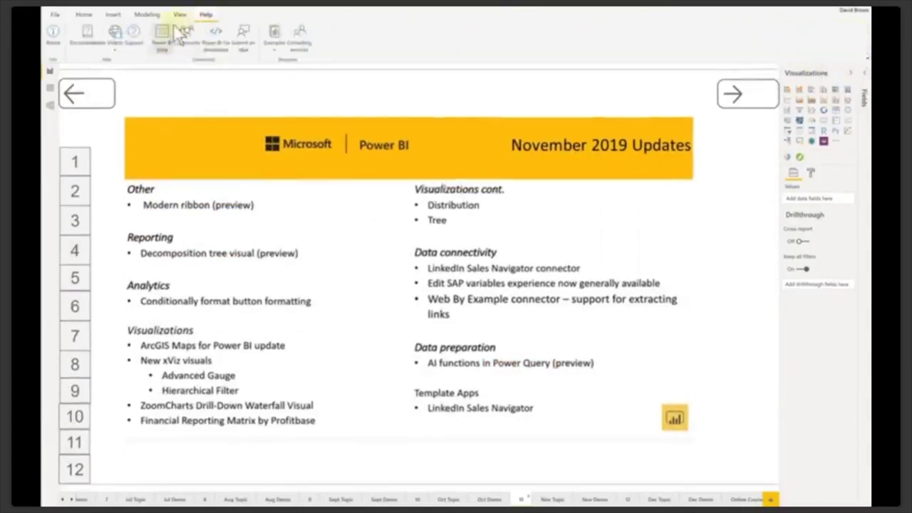
pyautogui.click(146, 17)
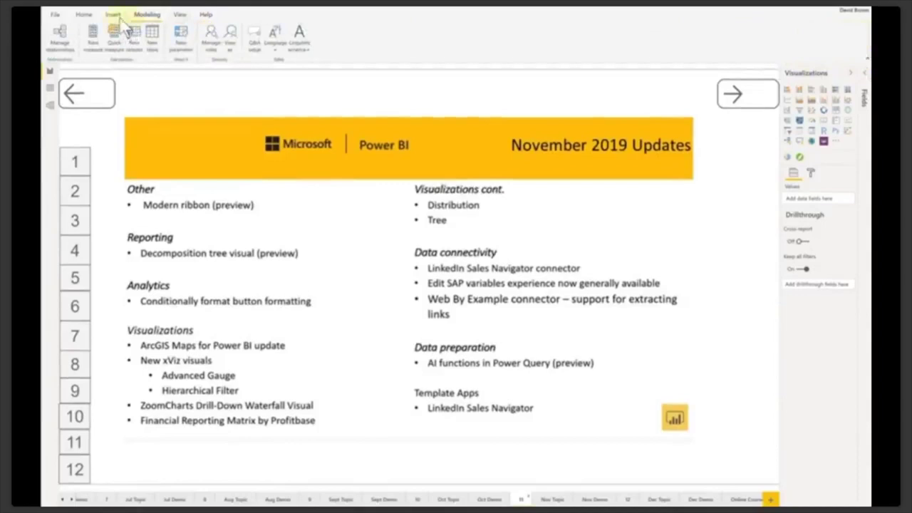
pyautogui.click(114, 17)
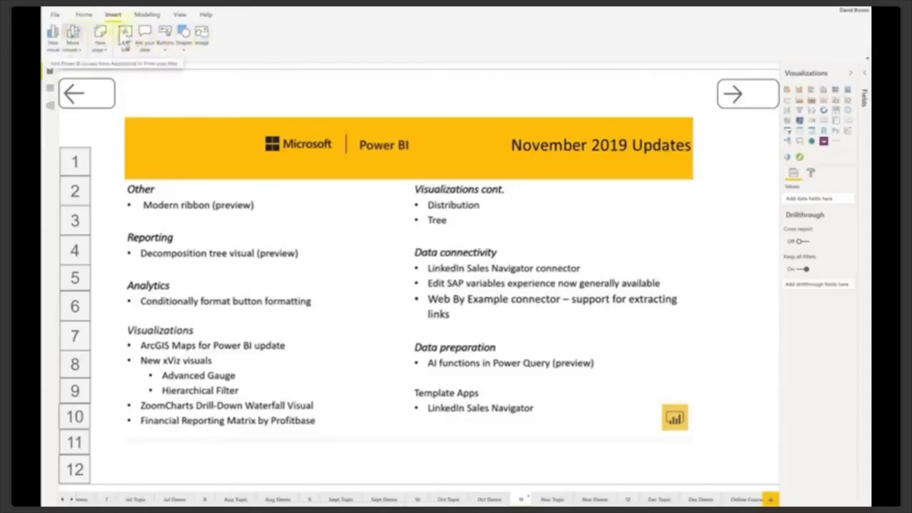
pyautogui.click(85, 17)
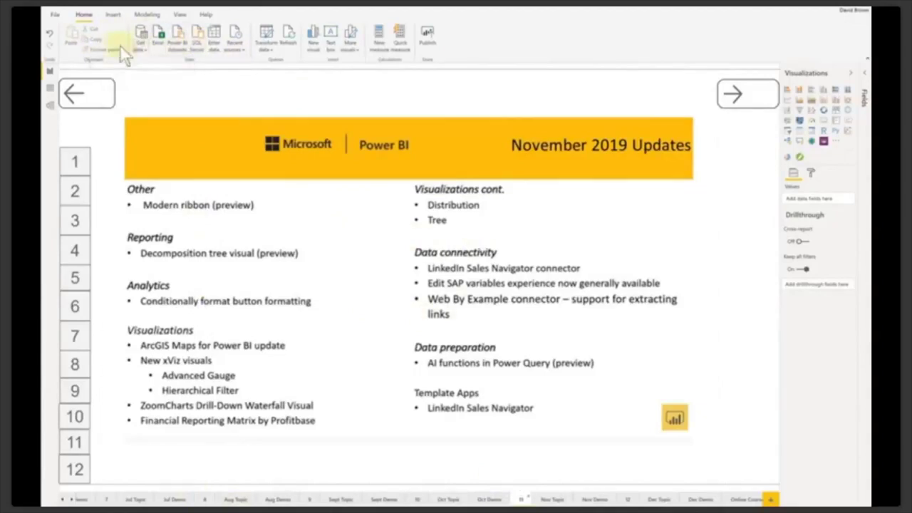
pyautogui.click(112, 14)
pyautogui.click(146, 14)
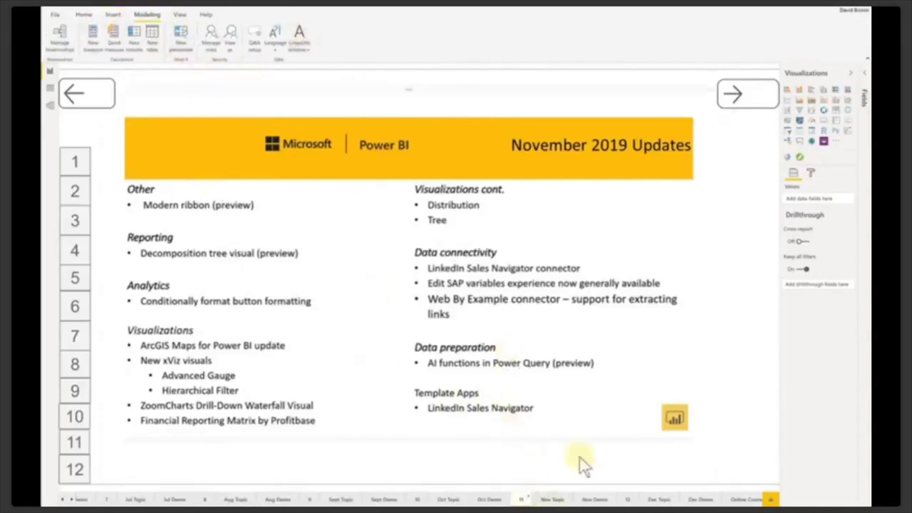
pyautogui.click(550, 499)
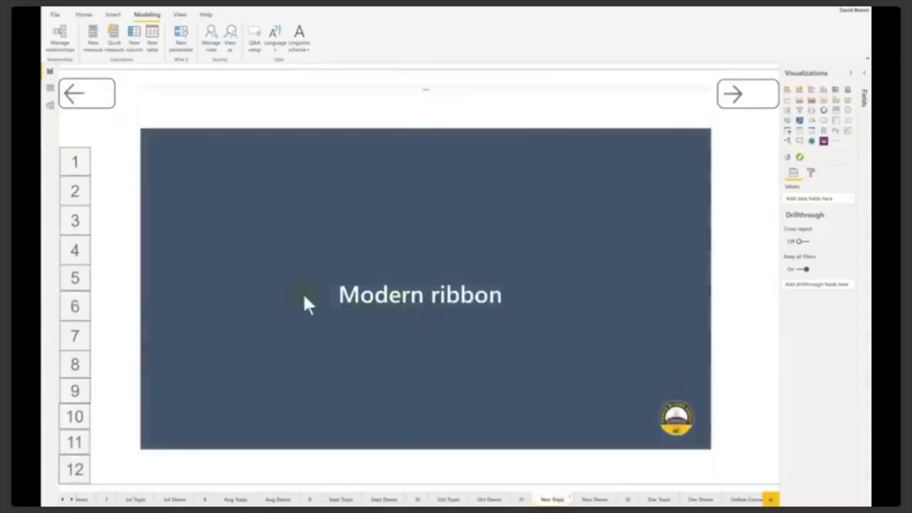
# Show the Nov Demo regional treemap page with the View ribbon tab
pyautogui.click(595, 500)
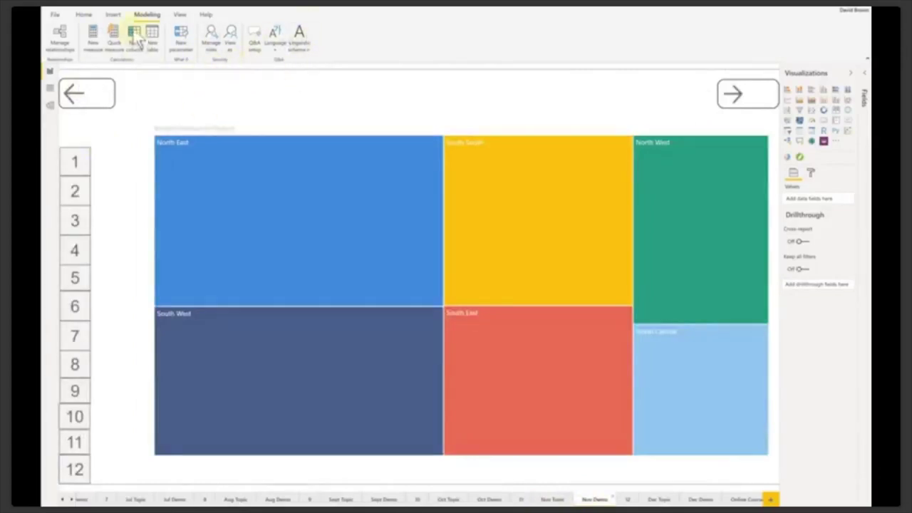
pyautogui.click(182, 15)
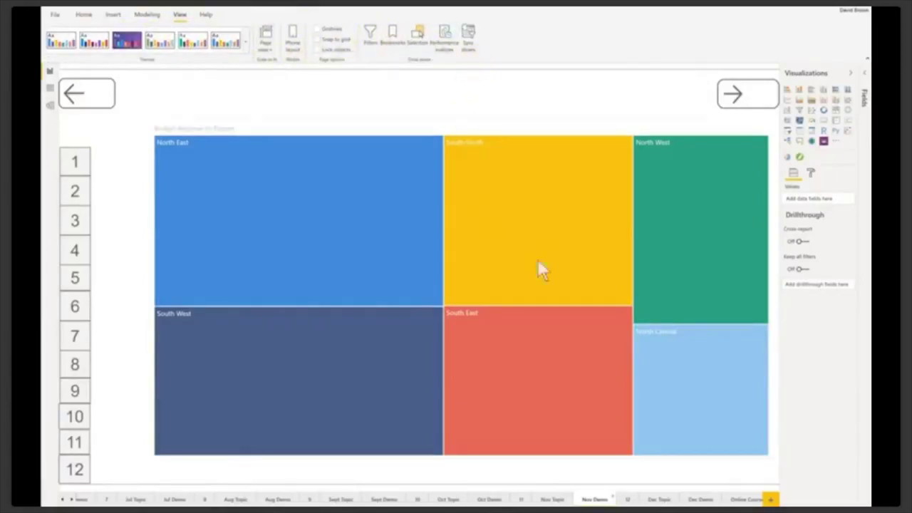
# Show the December 2019 Updates overview, then advance to the Dec Topic title page
pyautogui.click(626, 499)
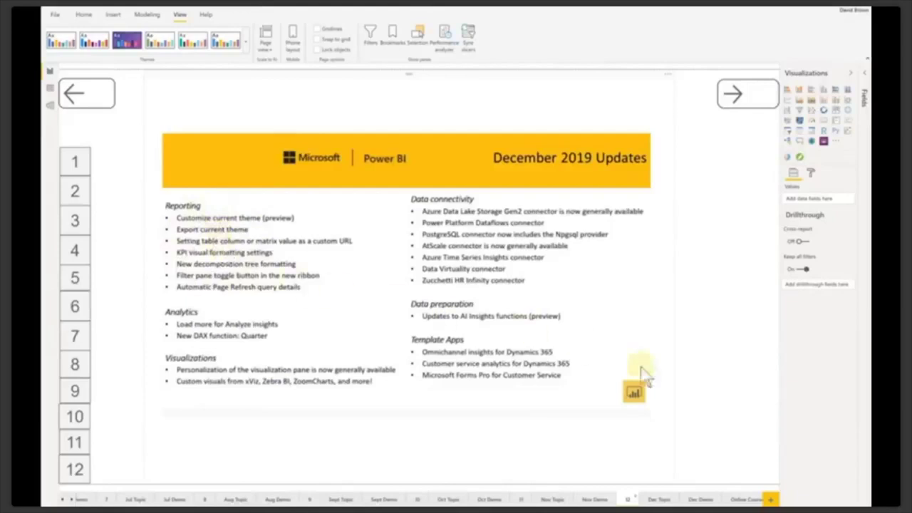
pyautogui.click(656, 500)
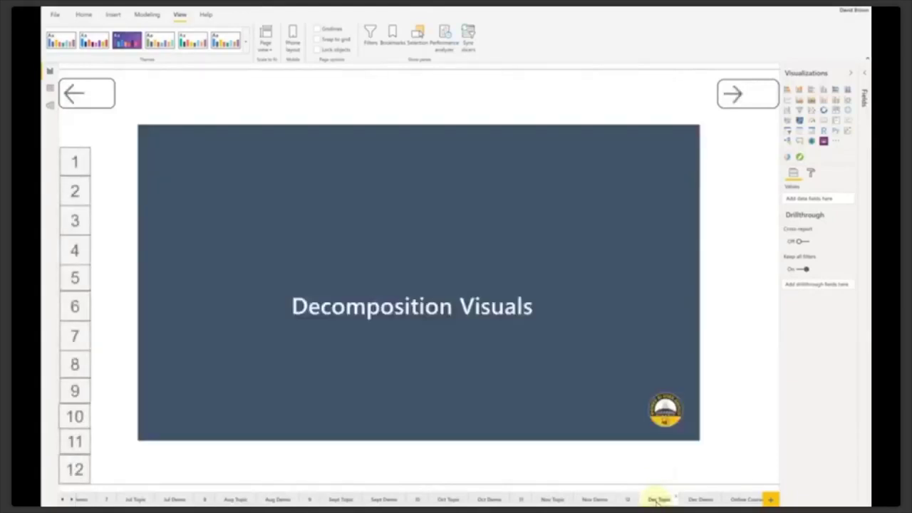
# On the Dec Demo page, select the placeholder decomposition tree visual and delete it
pyautogui.click(698, 501)
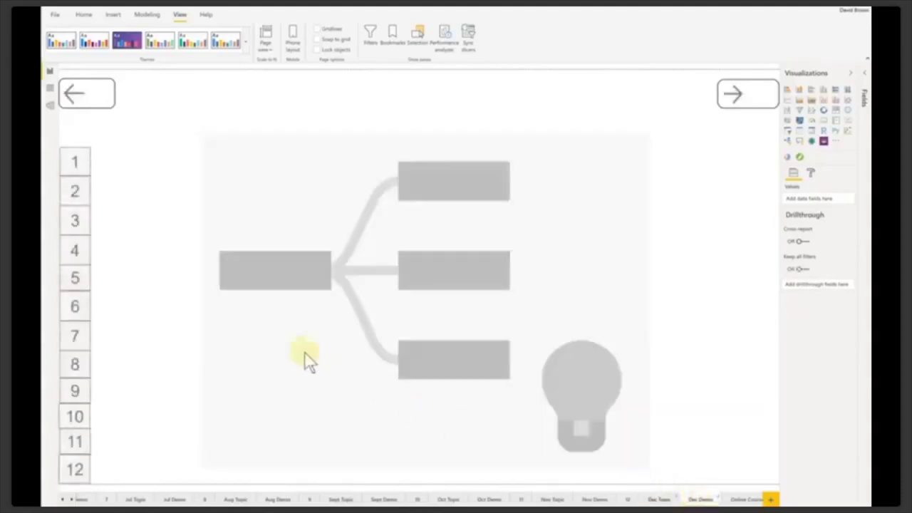
pyautogui.click(528, 208)
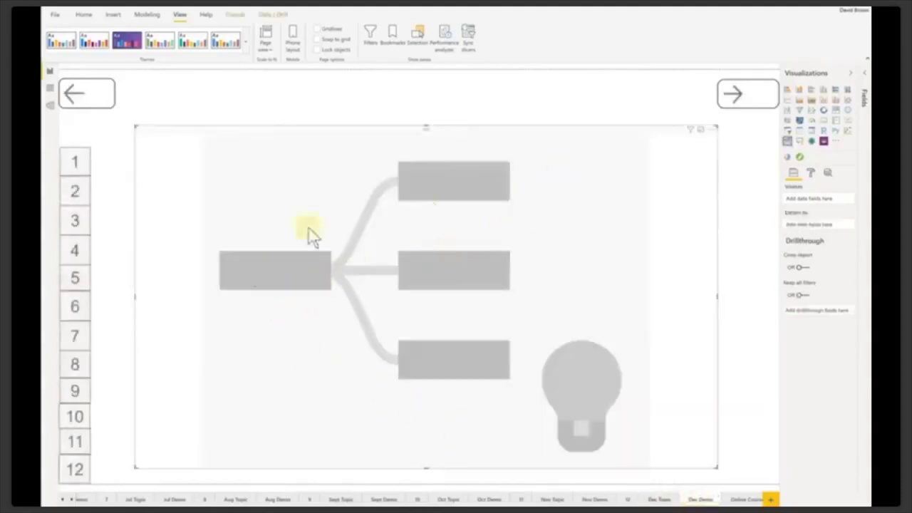
pyautogui.click(626, 184)
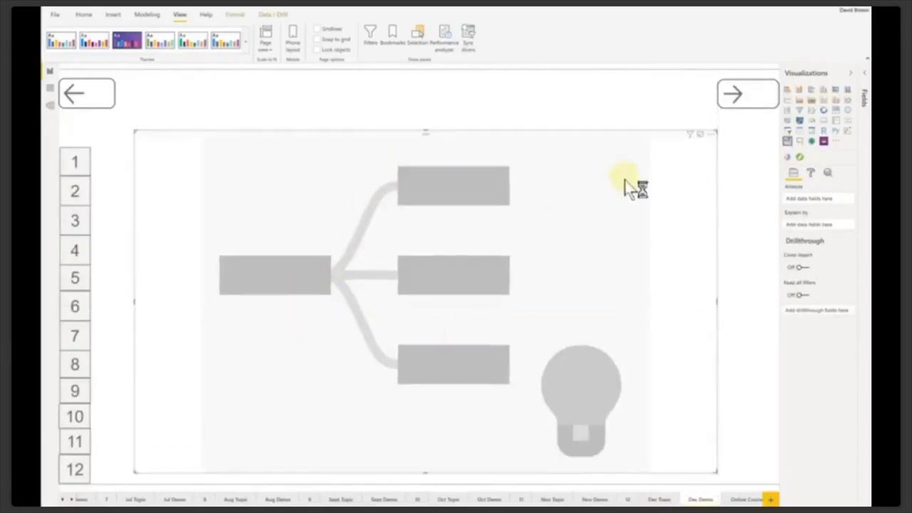
pyautogui.press('Delete')
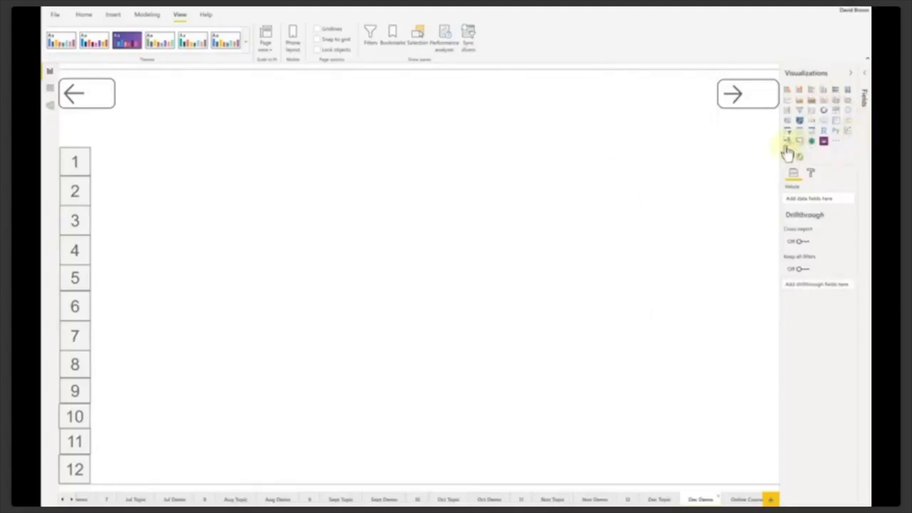
# Add a Key influencers visual and enlarge it to fill most of the page
pyautogui.click(849, 135)
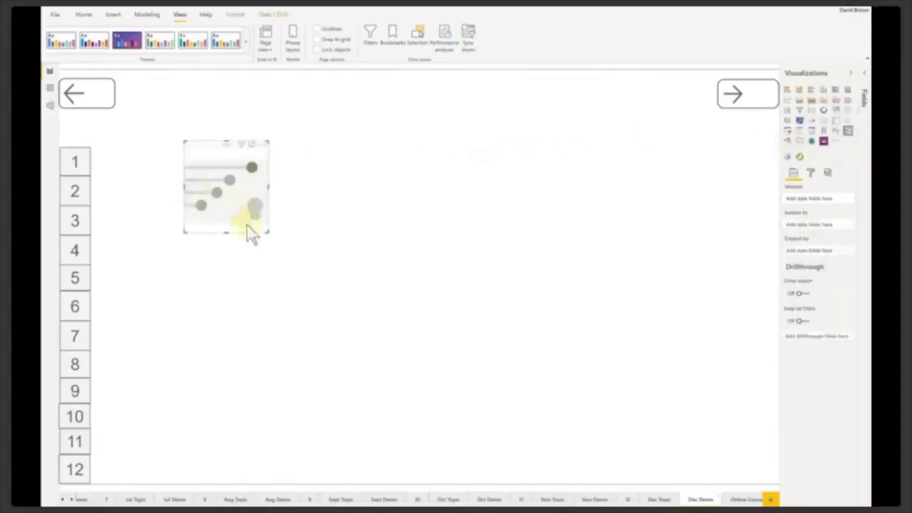
pyautogui.moveTo(268, 232); pyautogui.dragTo(617, 457)
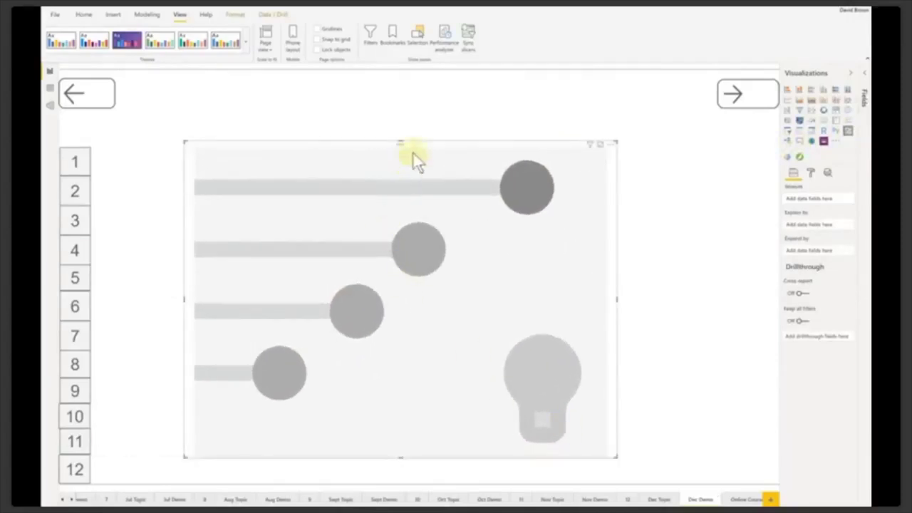
pyautogui.moveTo(422, 142); pyautogui.dragTo(345, 112)
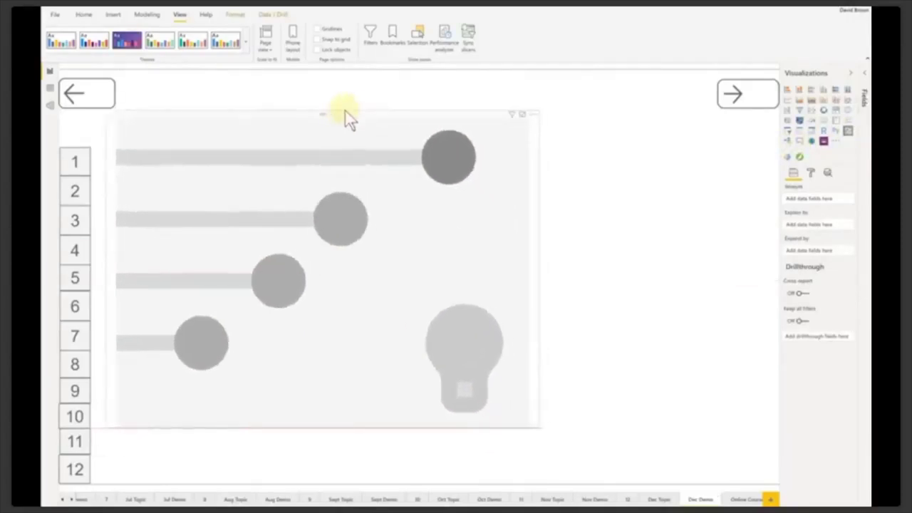
pyautogui.click(488, 392)
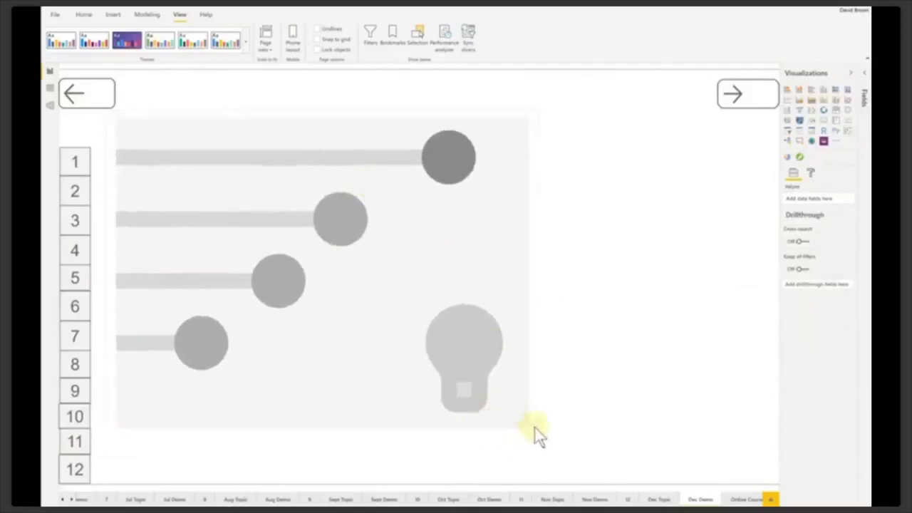
pyautogui.moveTo(423, 122); pyautogui.dragTo(468, 131)
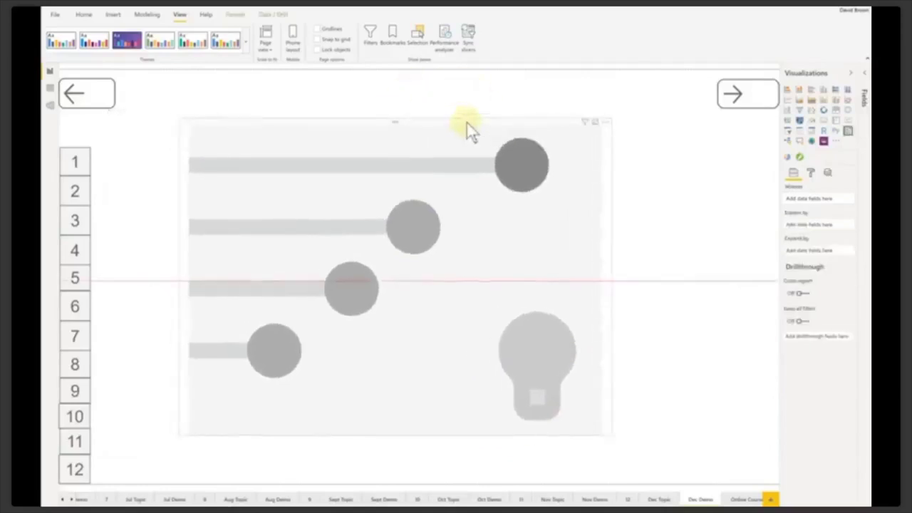
pyautogui.moveTo(314, 189); pyautogui.dragTo(315, 191)
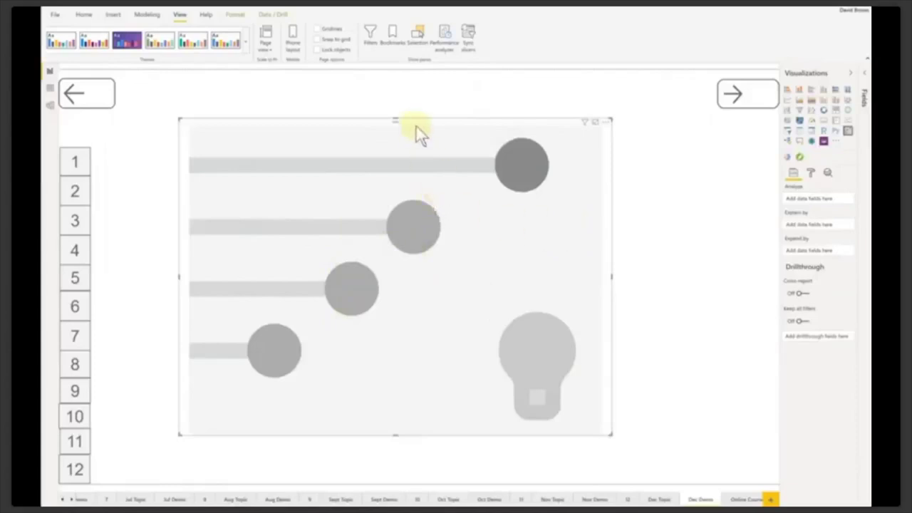
# Show the Fields pane and expand the Data table's field list
pyautogui.click(864, 74)
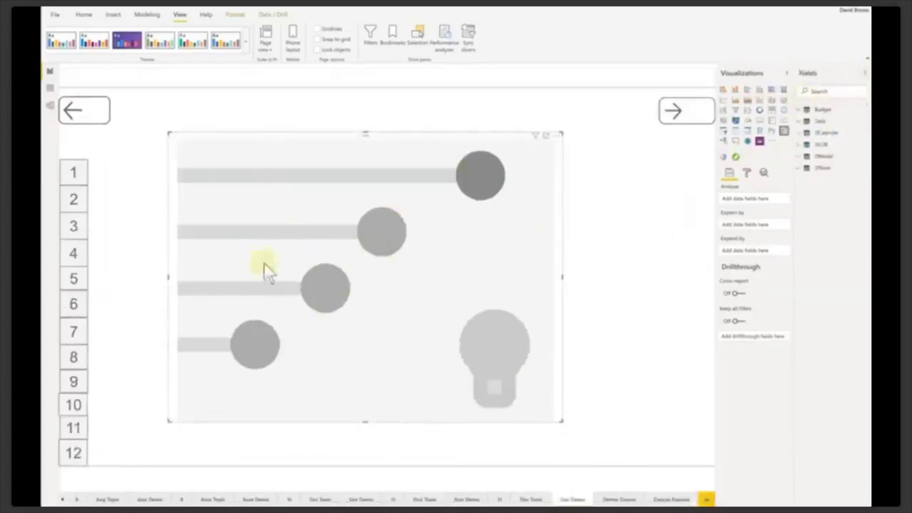
pyautogui.click(801, 112)
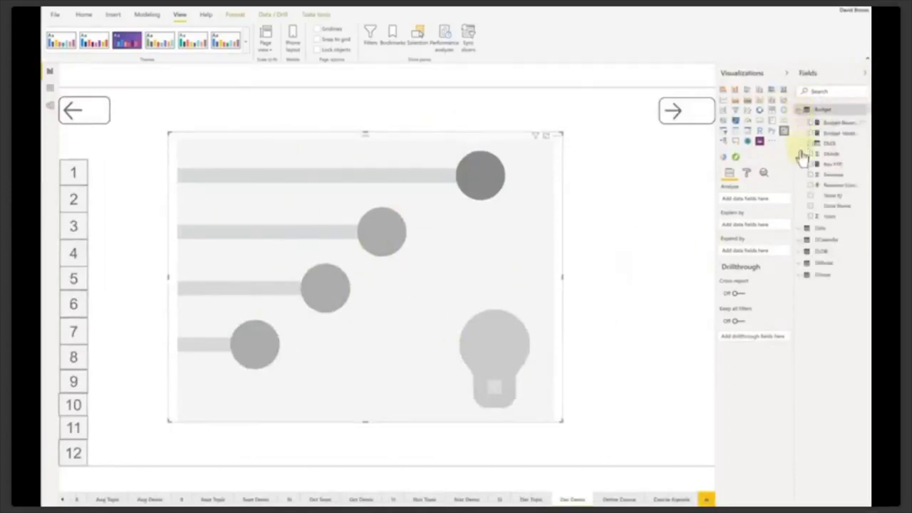
pyautogui.click(802, 111)
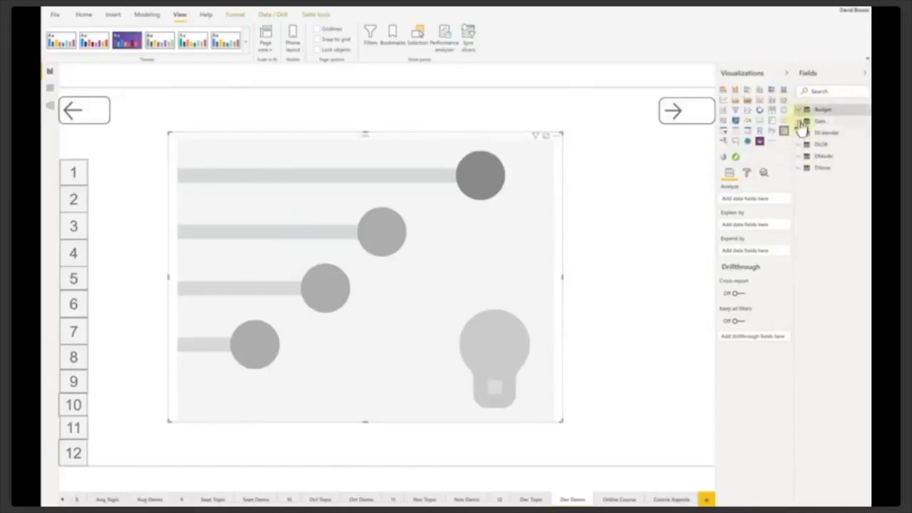
pyautogui.click(800, 123)
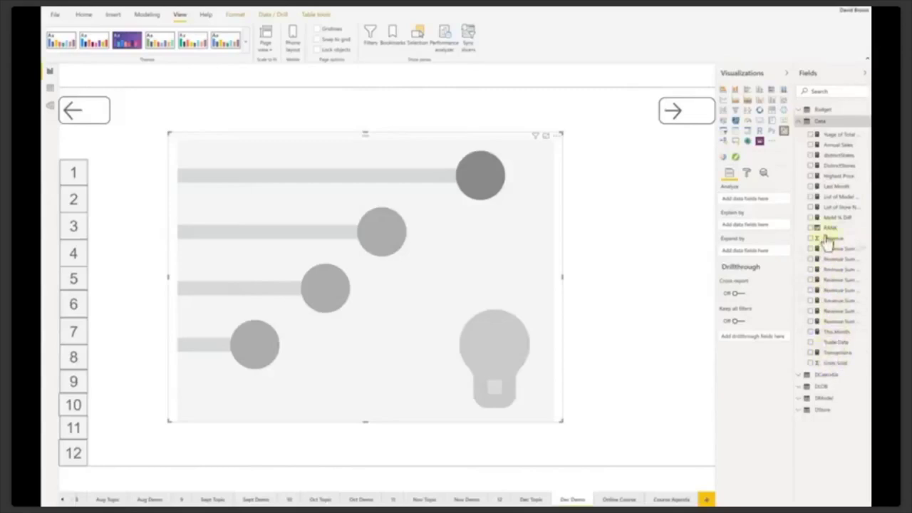
# Tick Annual Sales, convert the visual to a decomposition tree, and collapse the Data table
pyautogui.click(810, 144)
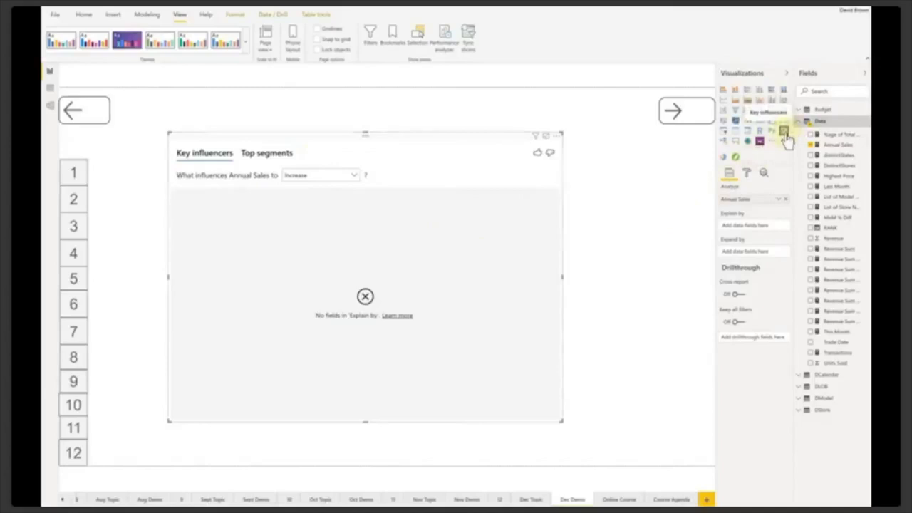
pyautogui.click(723, 143)
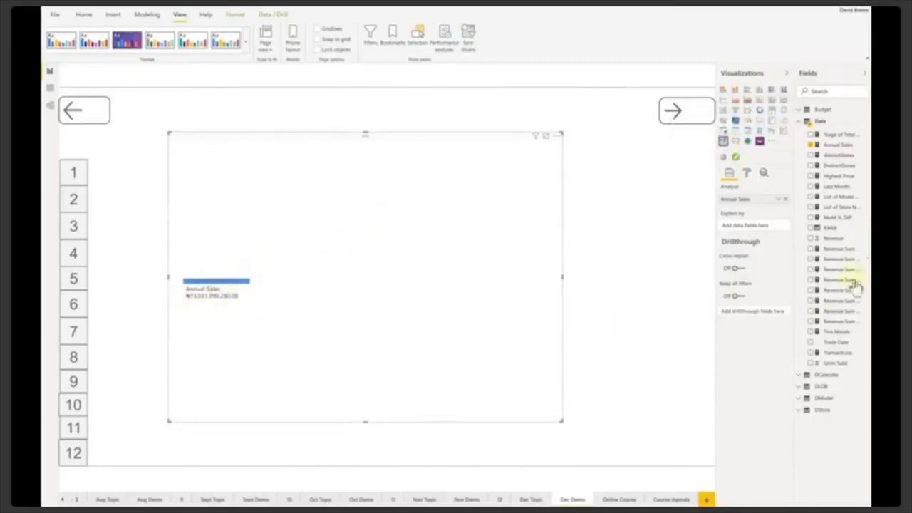
pyautogui.click(800, 124)
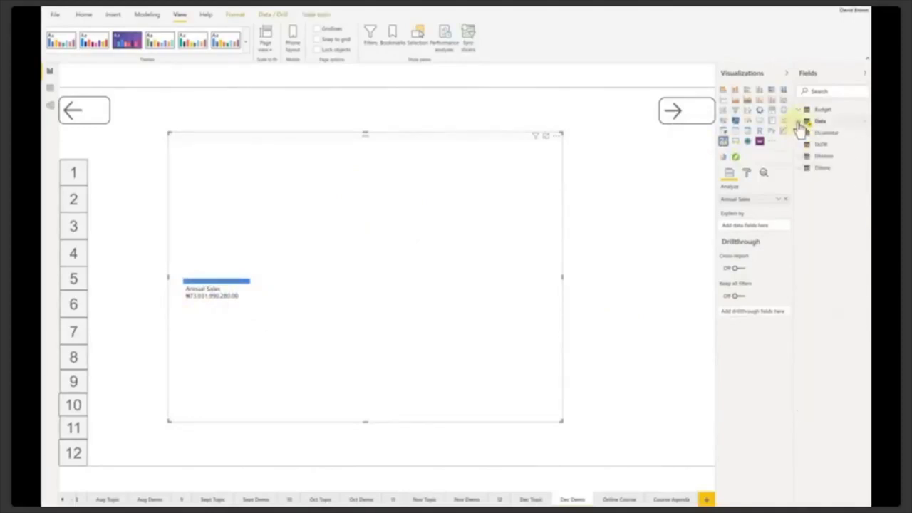
pyautogui.click(801, 168)
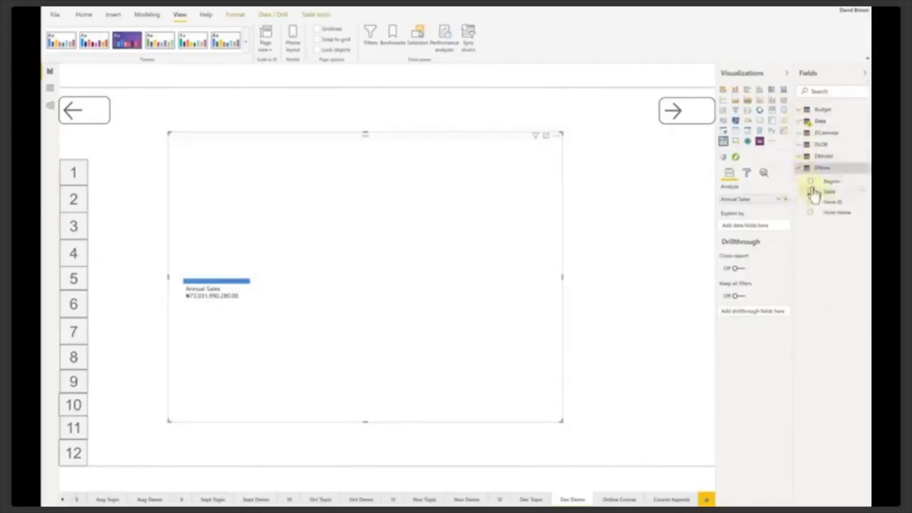
# Check Region in DStore and split the Annual Sales bar by Region
pyautogui.click(810, 183)
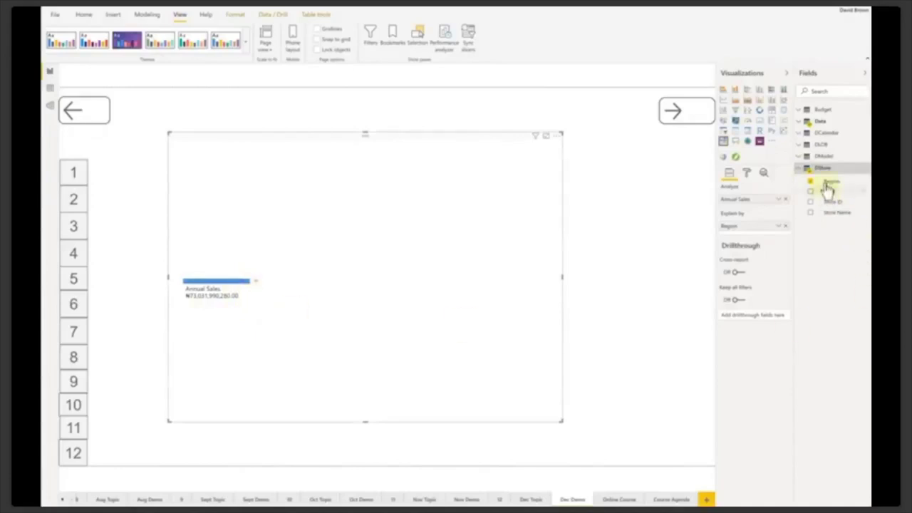
pyautogui.click(259, 284)
pyautogui.click(256, 281)
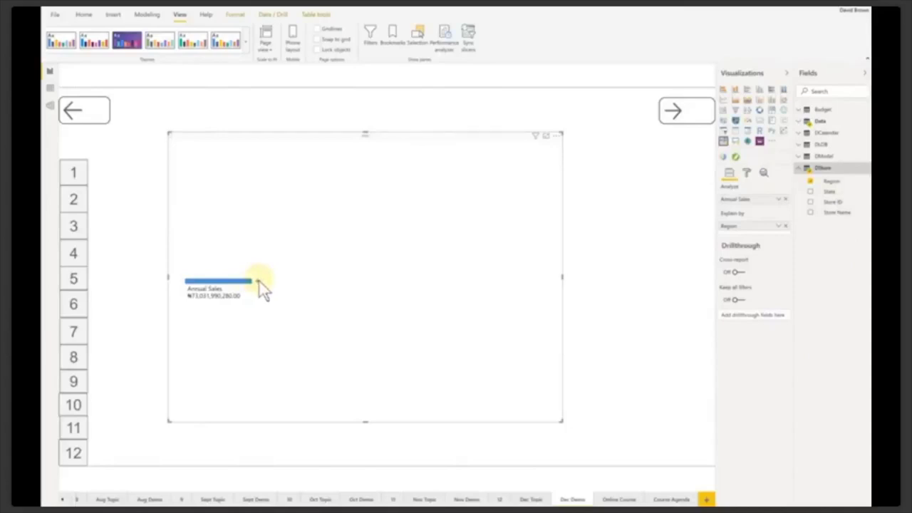
pyautogui.click(260, 282)
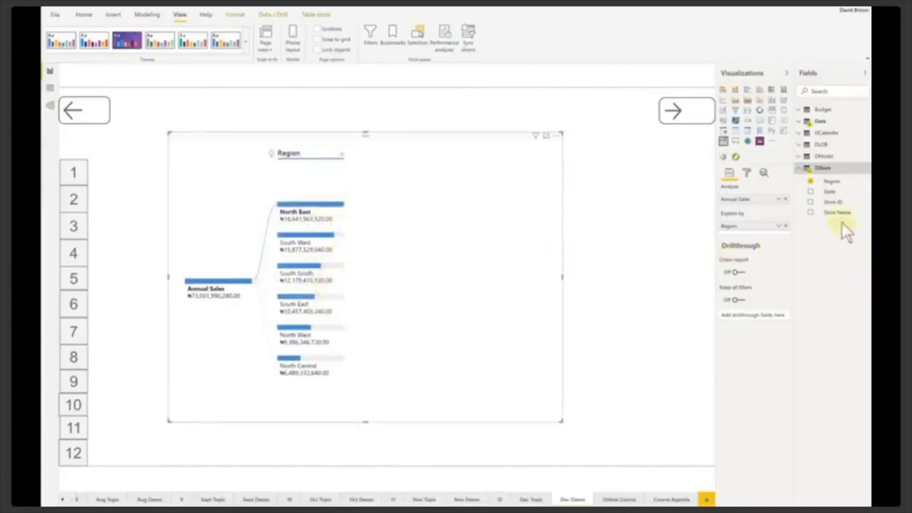
# Check State and drill North East down by State, highlighting Gombe's path
pyautogui.click(810, 192)
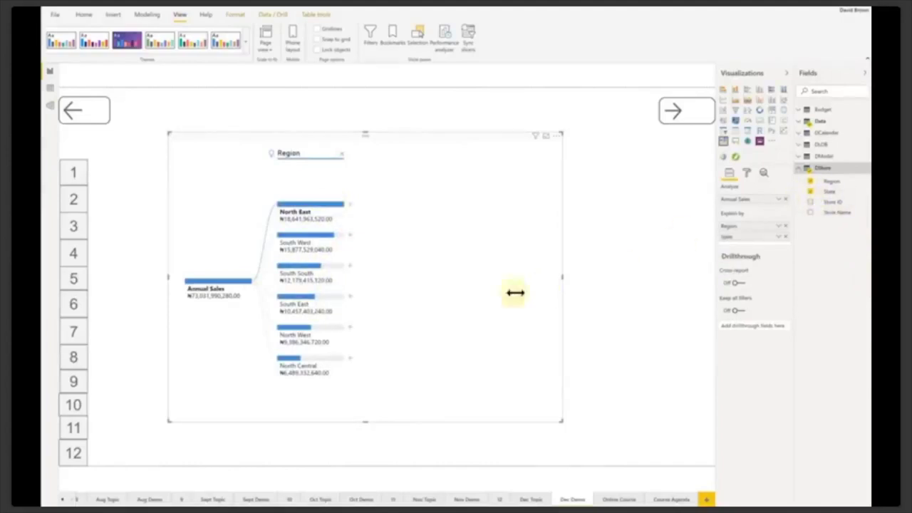
pyautogui.click(335, 216)
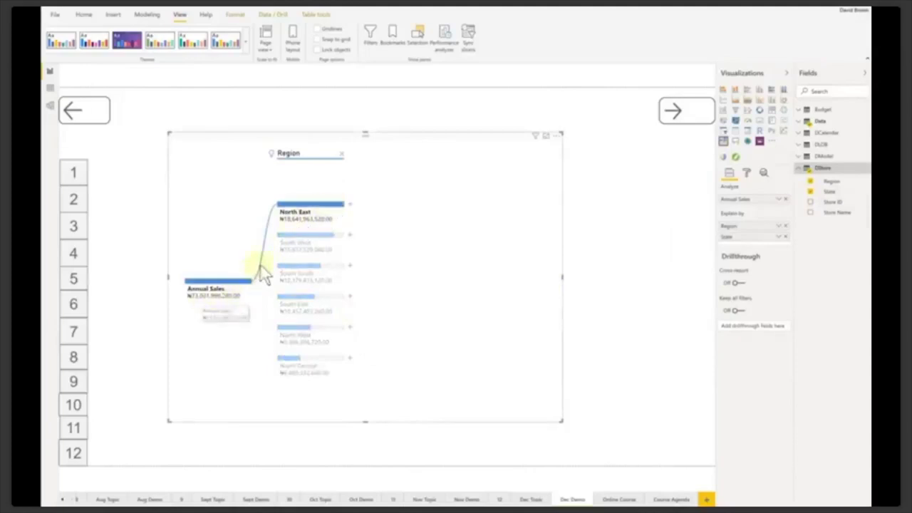
pyautogui.click(350, 205)
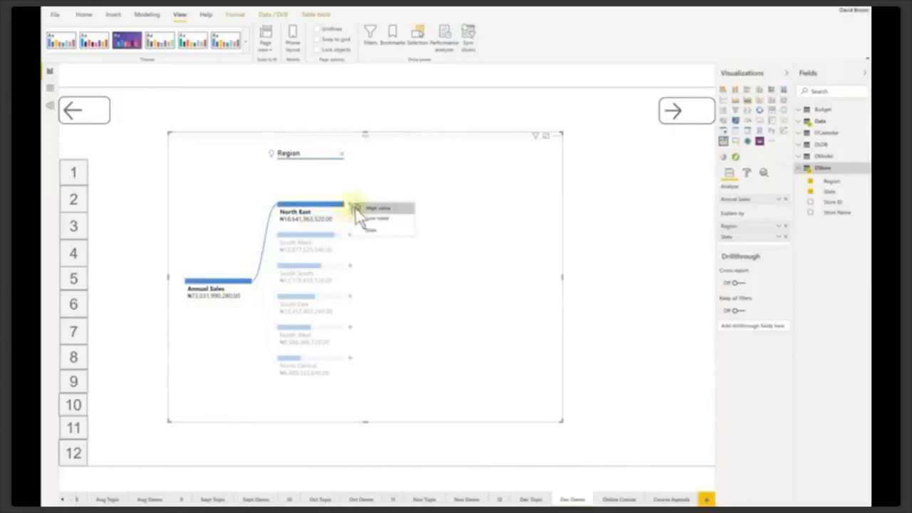
pyautogui.click(377, 208)
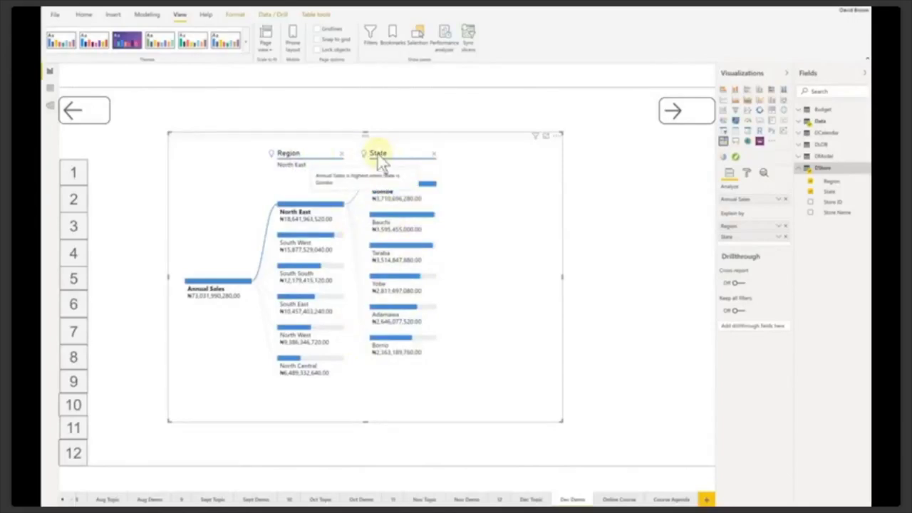
pyautogui.click(341, 209)
pyautogui.click(344, 210)
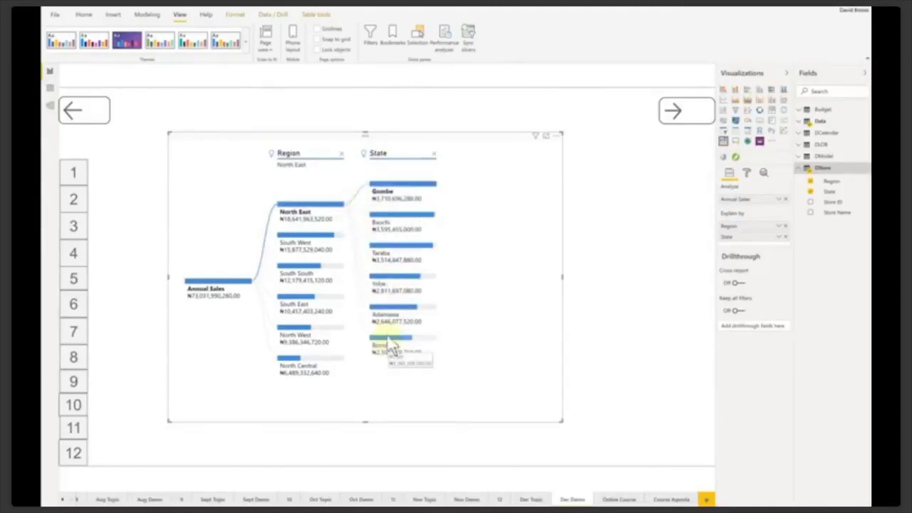
pyautogui.click(421, 196)
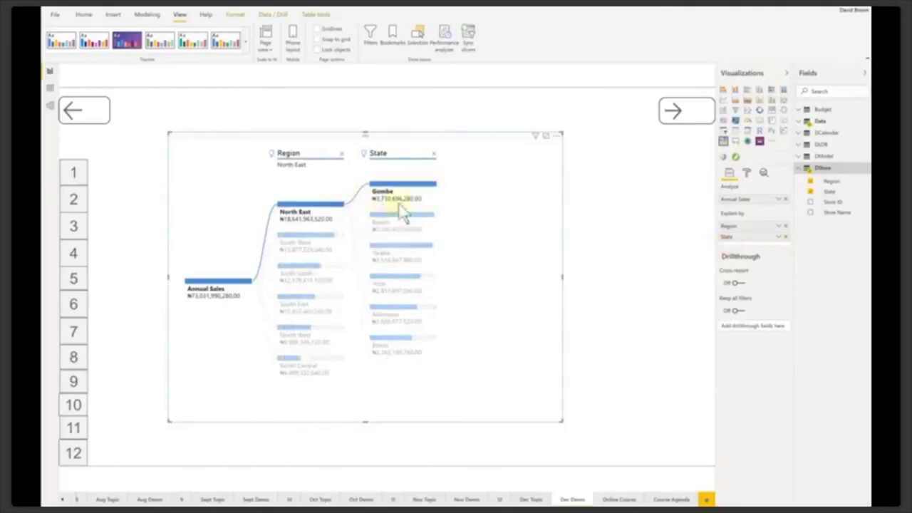
pyautogui.click(803, 157)
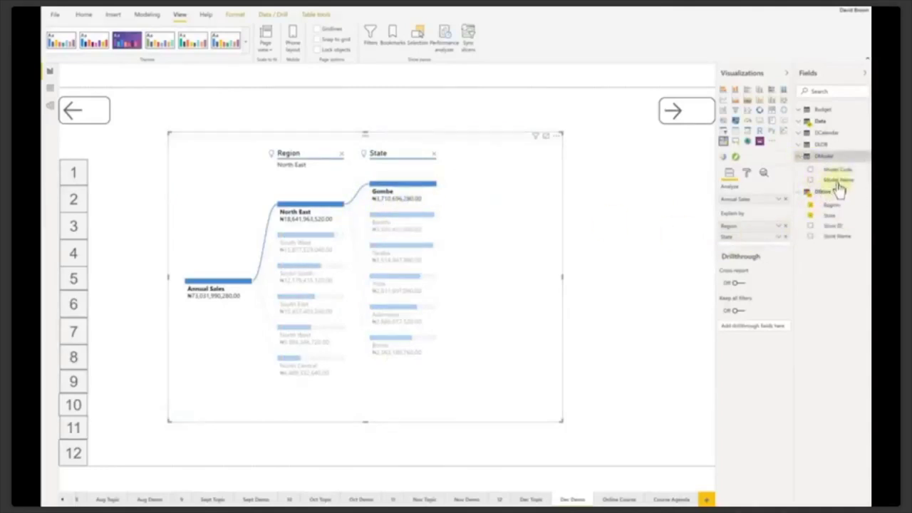
# Check Model Name in DModel and drill Gombe down by Model Name
pyautogui.click(810, 180)
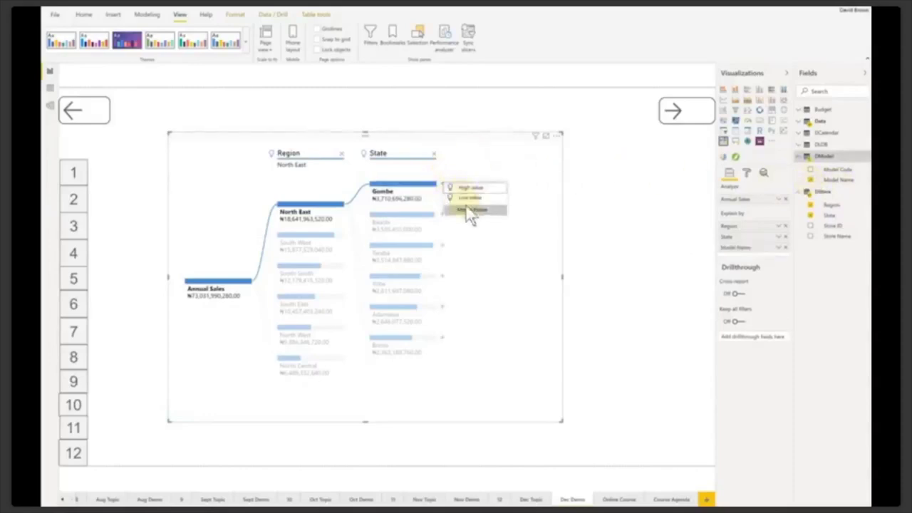
pyautogui.press('Escape')
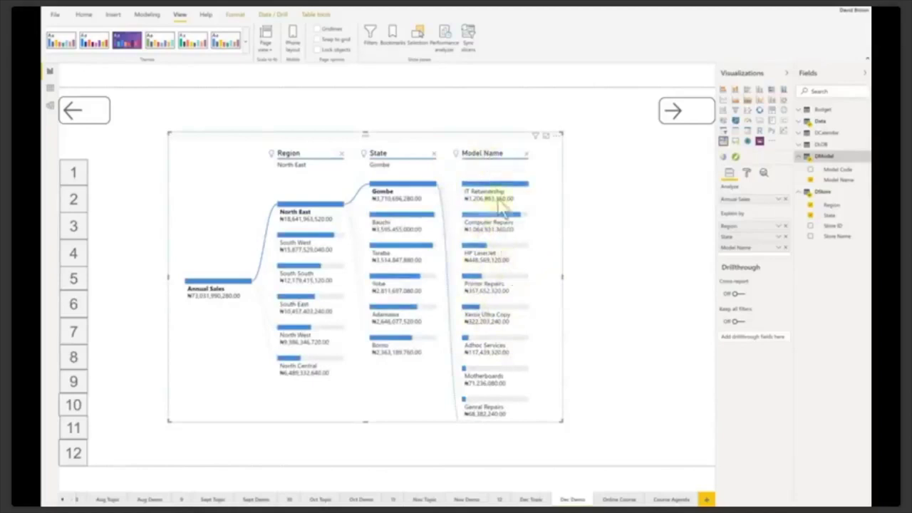
pyautogui.click(501, 354)
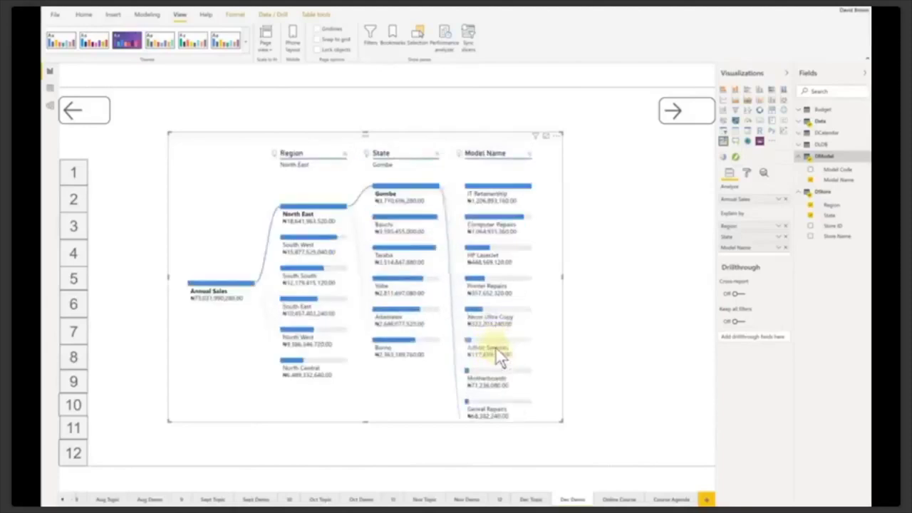
pyautogui.click(496, 348)
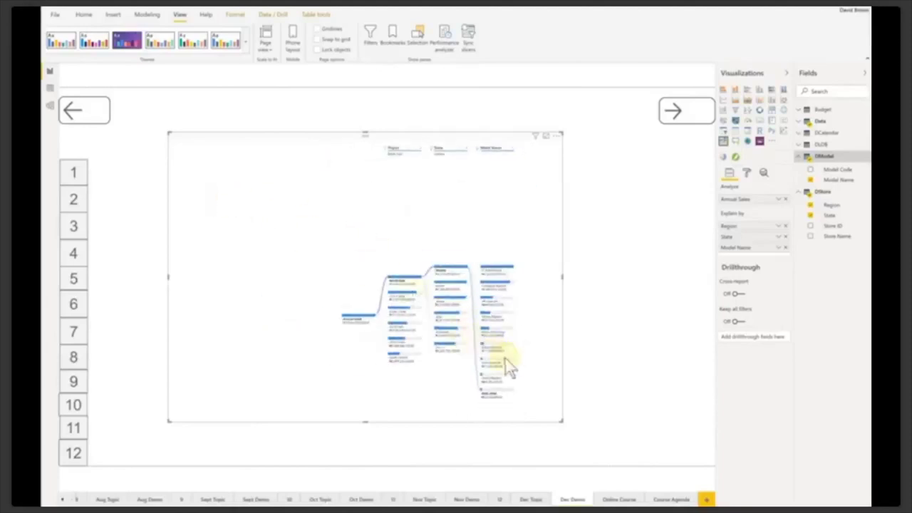
pyautogui.click(496, 338)
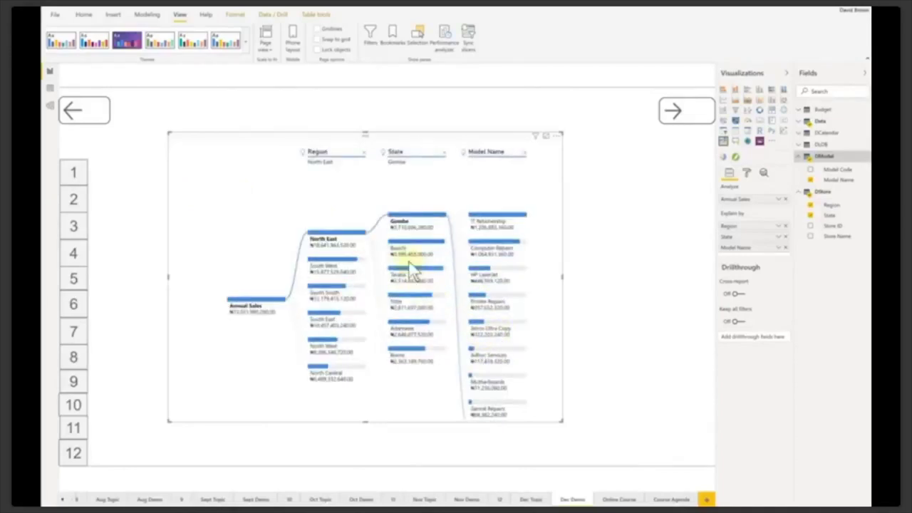
# Move the tree left and show the Model Name breakdowns for Taraba and Yobe
pyautogui.moveTo(476, 141); pyautogui.dragTo(404, 135)
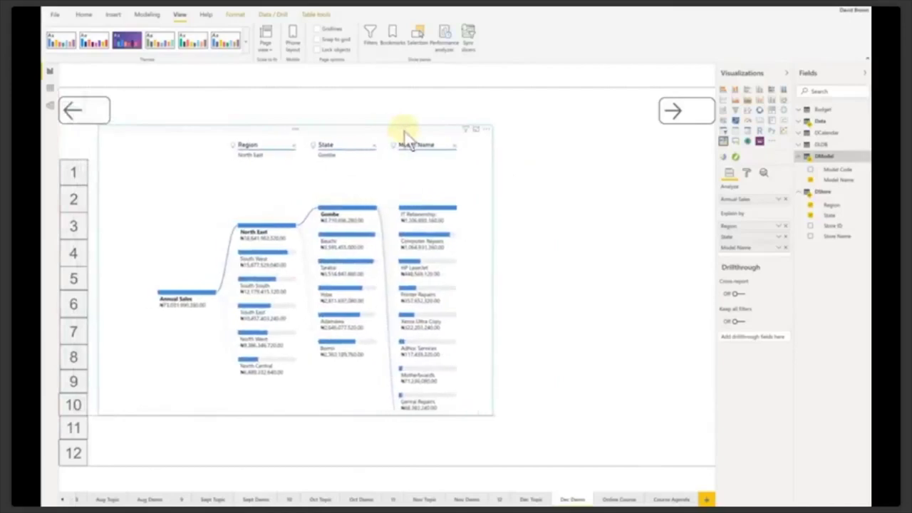
pyautogui.click(356, 264)
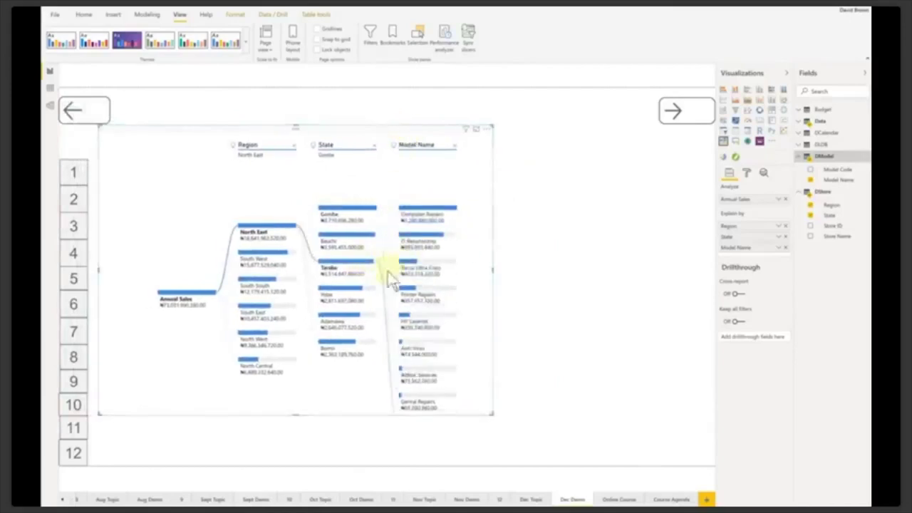
pyautogui.click(350, 294)
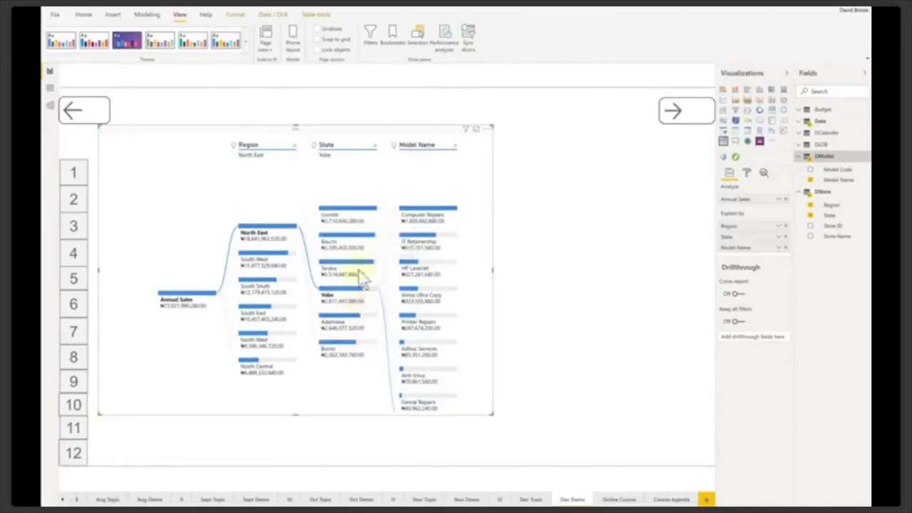
pyautogui.click(746, 174)
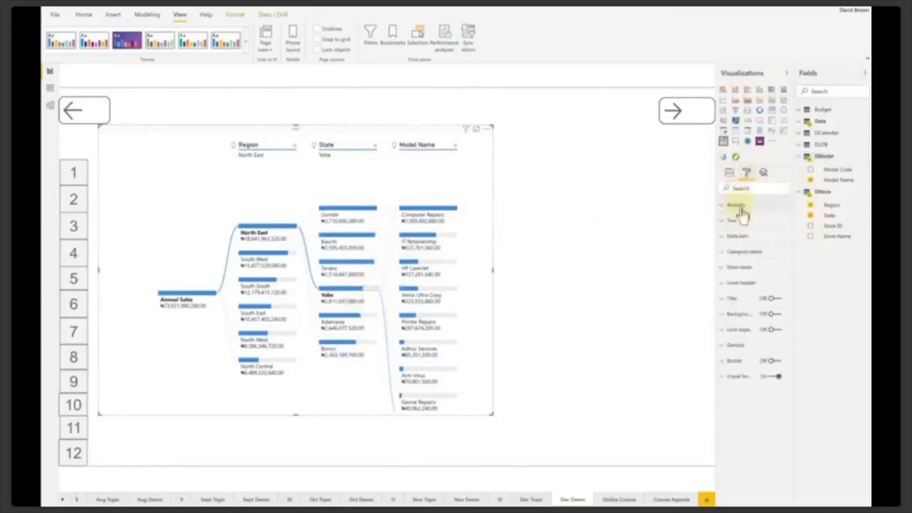
pyautogui.click(728, 175)
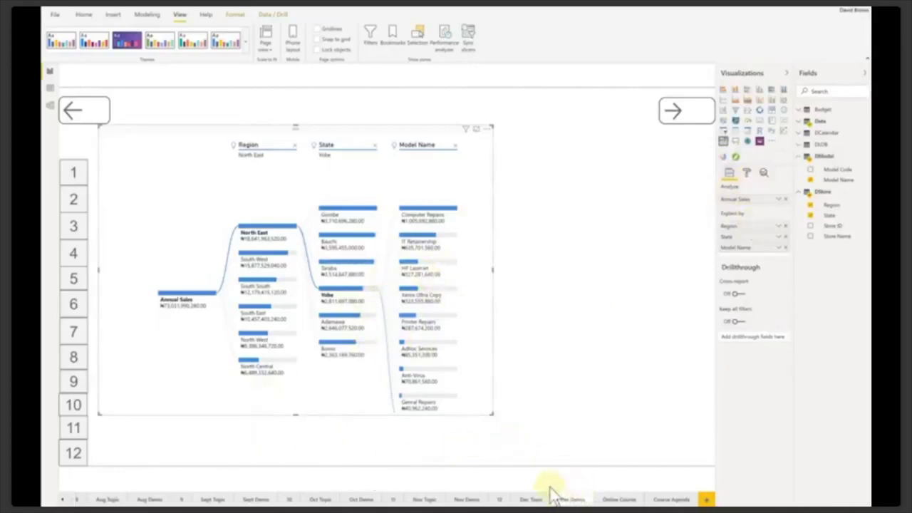
pyautogui.click(617, 499)
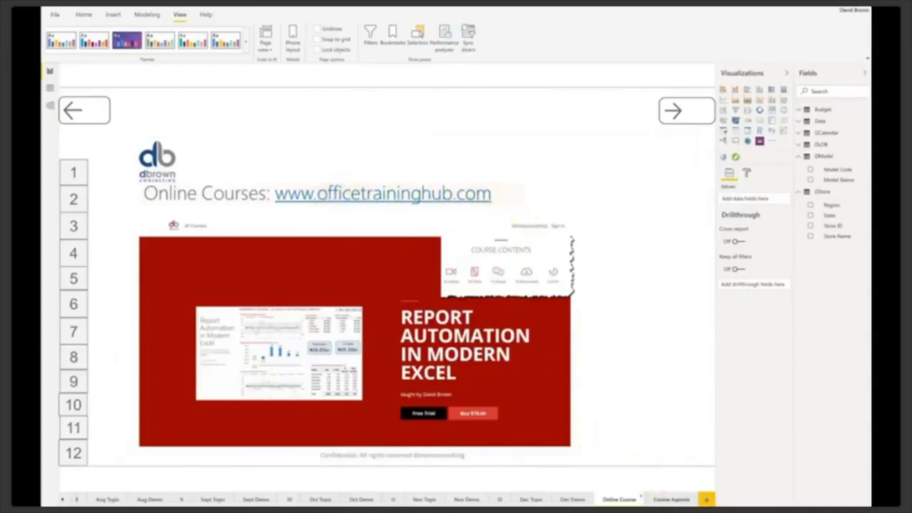
# View the Course Agenda page, then scroll the page tabs back and open the Cover page
pyautogui.click(671, 499)
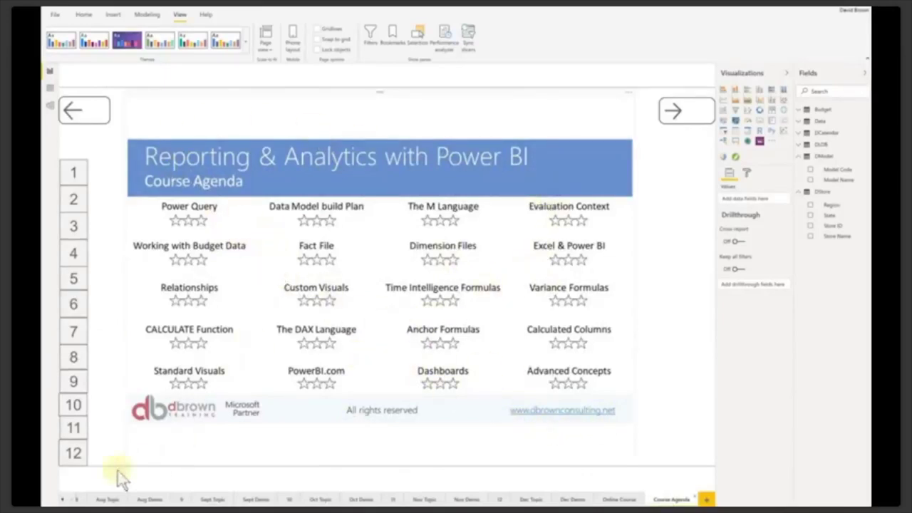
pyautogui.click(62, 501)
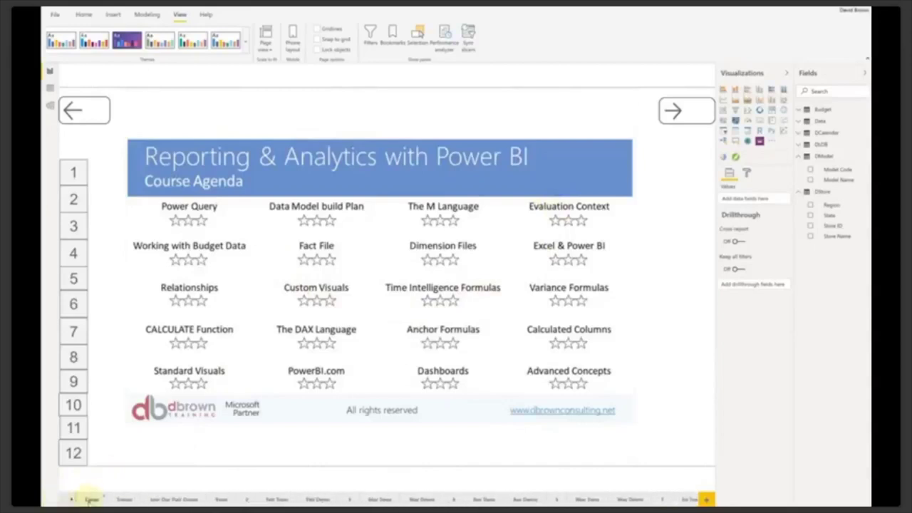
pyautogui.click(91, 500)
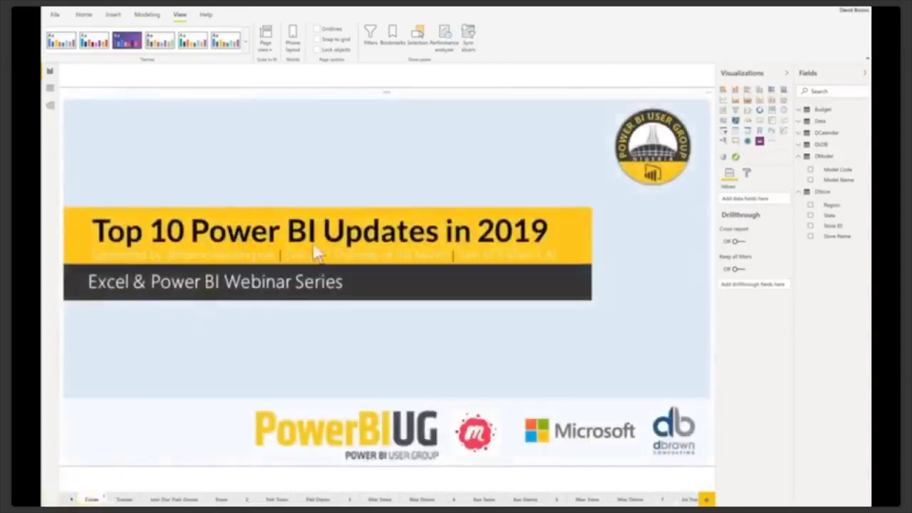